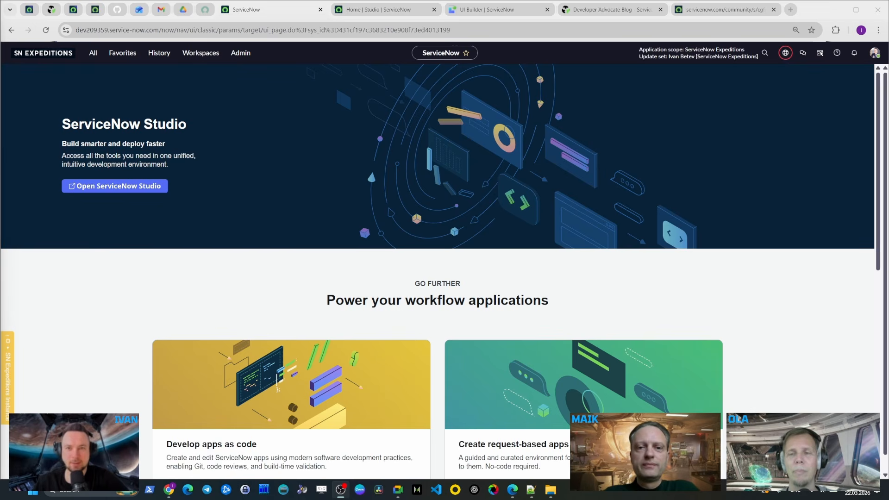
Switch to ServiceNow Studio and open the app details of the ServiceNow Expeditions application
{"action": "left_click", "coordinate": [387, 10]}
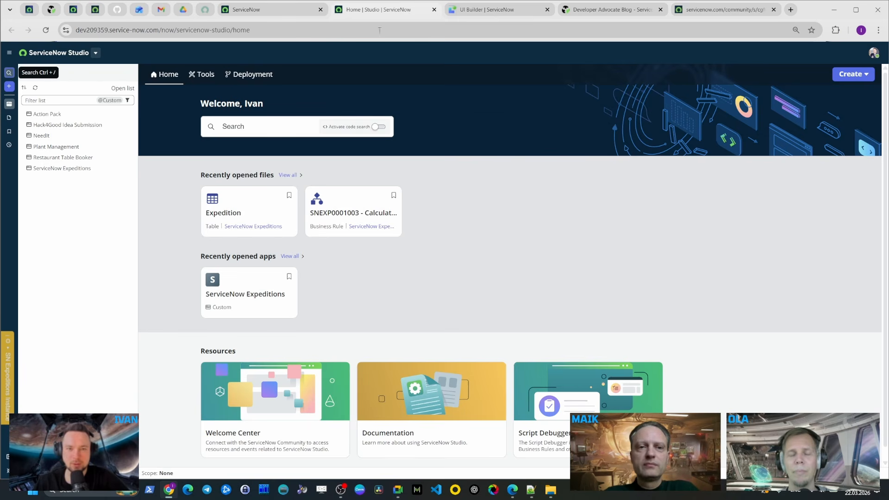
{"action": "left_click", "coordinate": [90, 169]}
{"action": "left_click", "coordinate": [121, 89]}
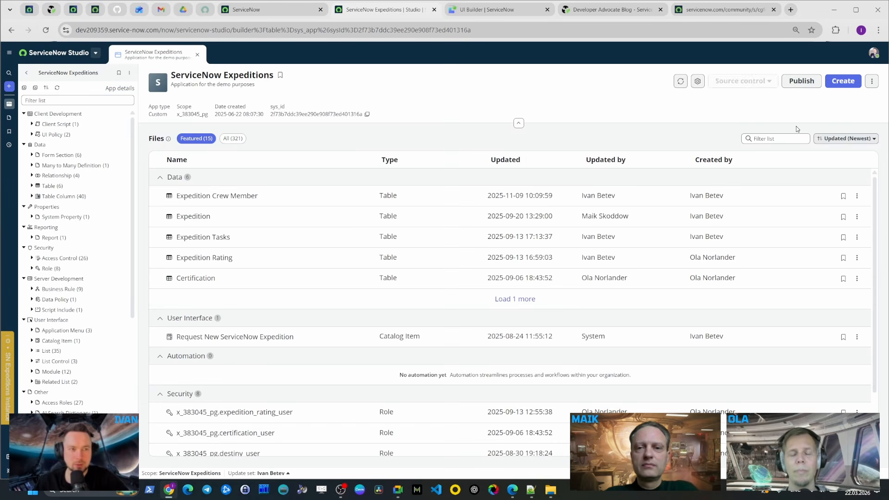
Check which branches the application's source control offers for switching, then close the dialog without switching
{"action": "left_click", "coordinate": [770, 85]}
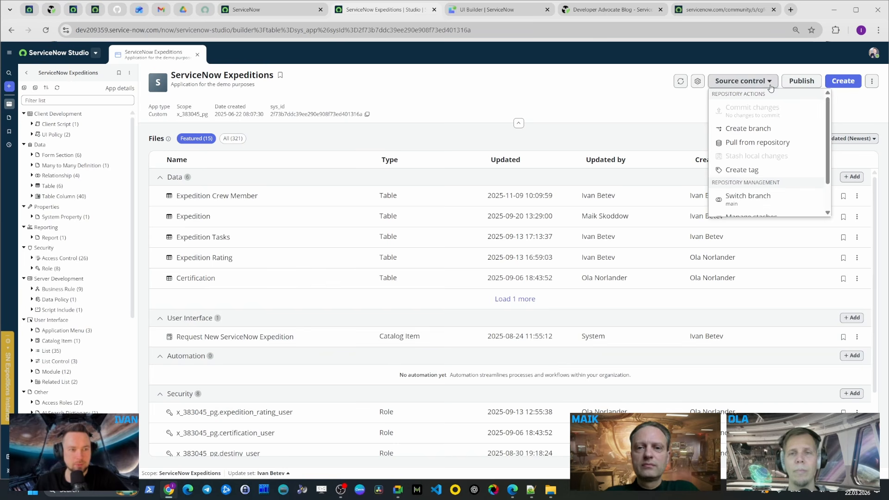
{"action": "left_click", "coordinate": [770, 206]}
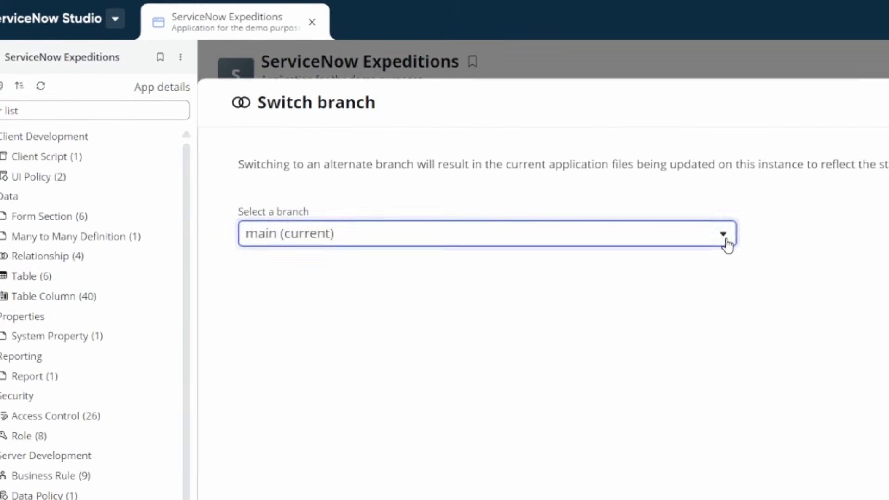
{"action": "left_click", "coordinate": [528, 193]}
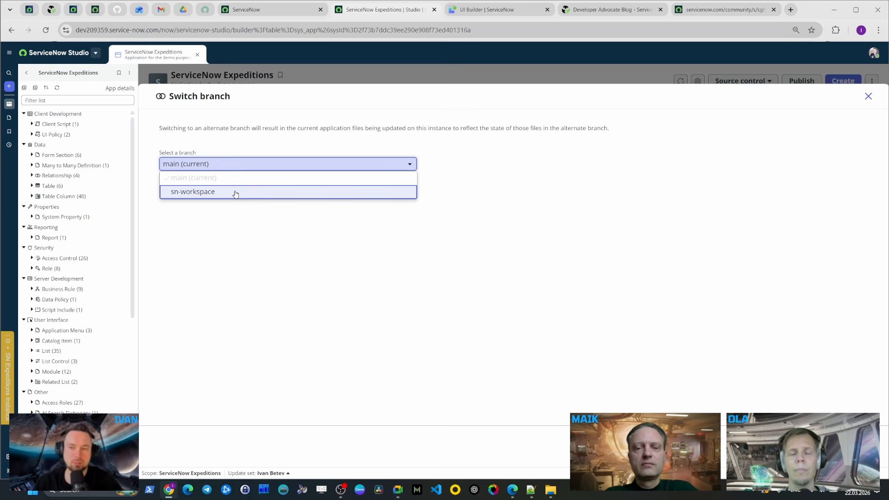
{"action": "left_click", "coordinate": [534, 179]}
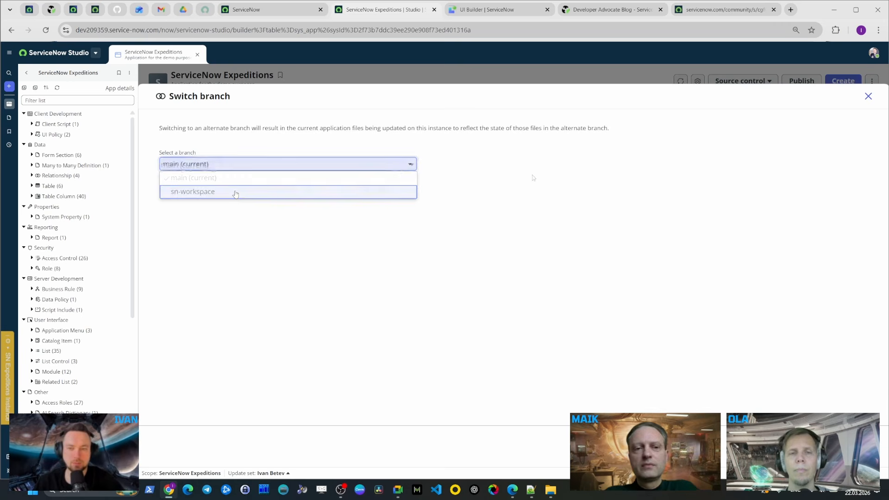
{"action": "left_click", "coordinate": [868, 97]}
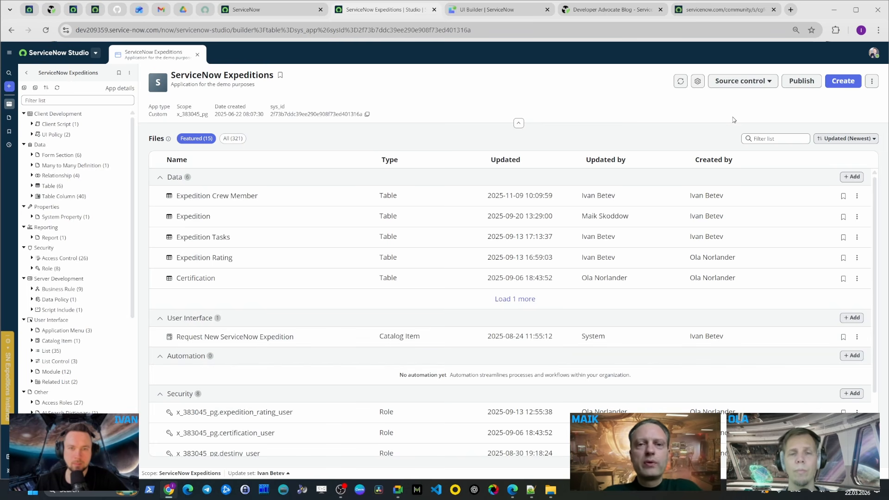
Look through the application's source control actions, including the repository management options
{"action": "left_click", "coordinate": [741, 81]}
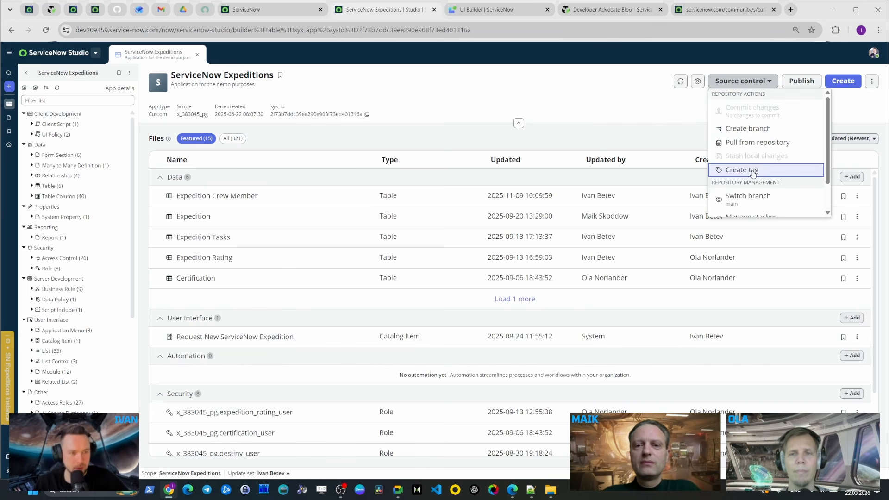
{"action": "scroll", "coordinate": [754, 171], "scroll_direction": "down", "scroll_amount": 1}
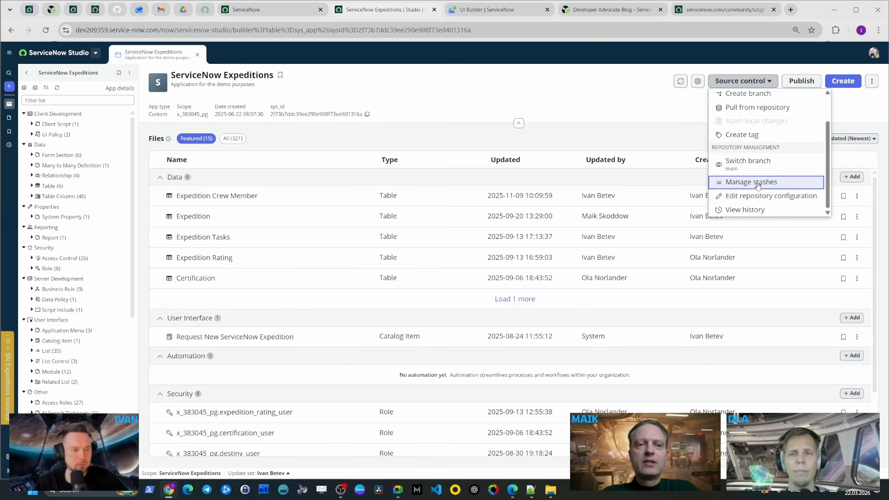
{"action": "scroll", "coordinate": [805, 139], "scroll_direction": "up", "scroll_amount": 1}
{"action": "scroll", "coordinate": [804, 132], "scroll_direction": "down", "scroll_amount": 2}
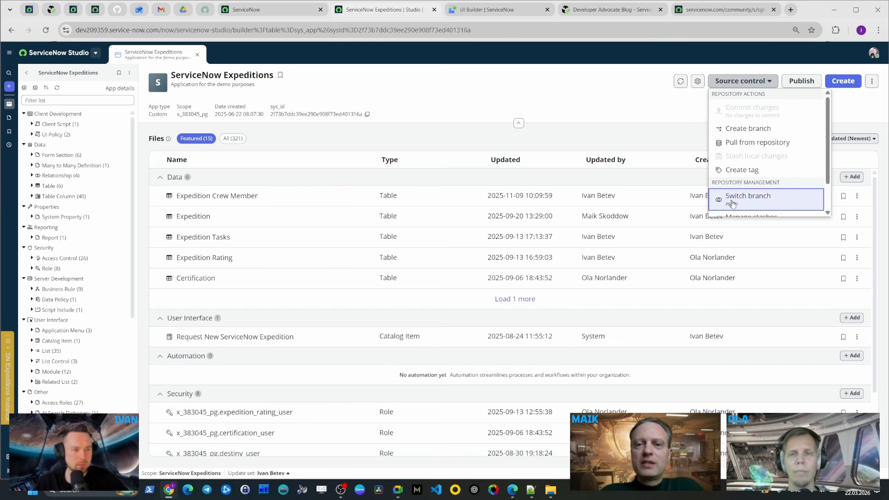
{"action": "scroll", "coordinate": [794, 149], "scroll_direction": "up", "scroll_amount": 2}
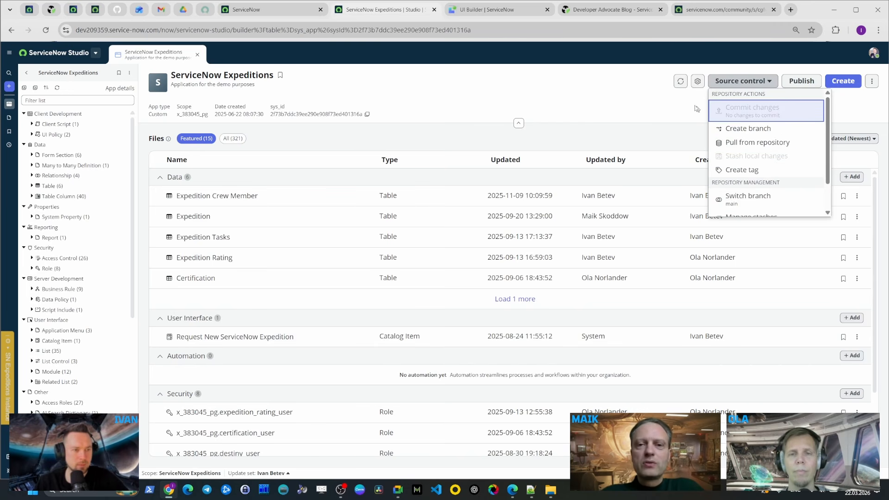
{"action": "left_click", "coordinate": [629, 94]}
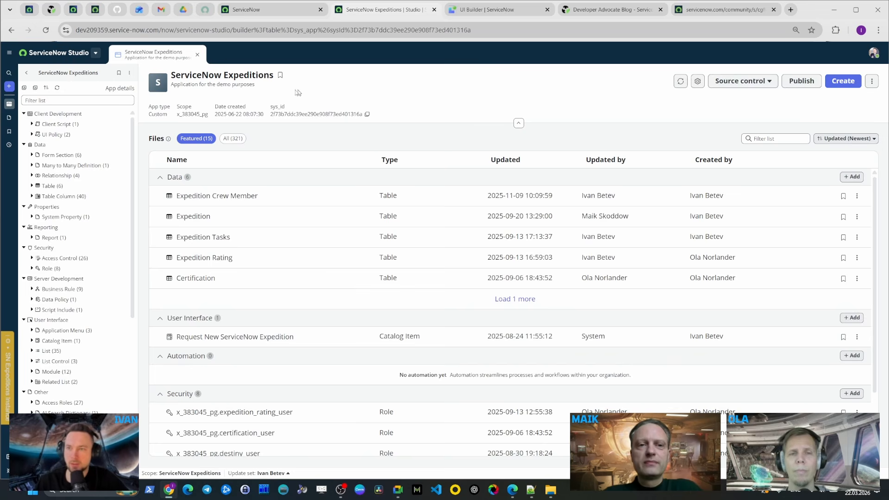
Switch to GitHub and open the branch list of the sn-expedition-app repository
{"action": "left_click", "coordinate": [118, 13]}
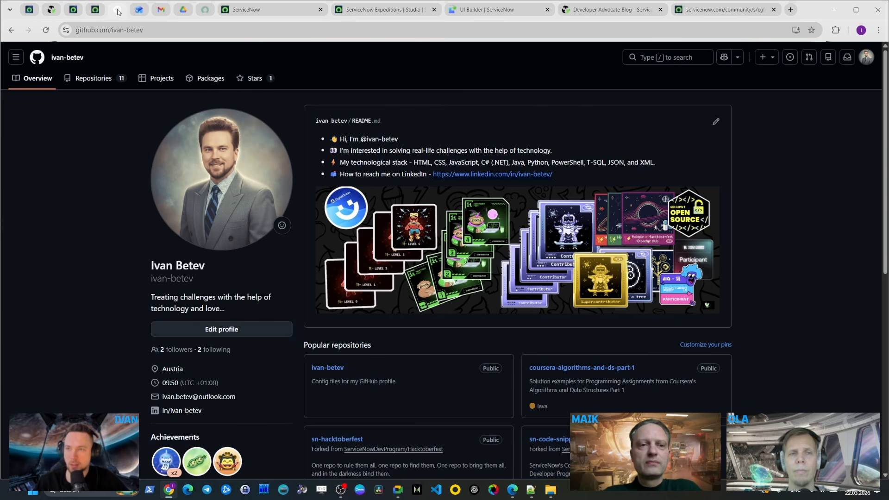
{"action": "left_click", "coordinate": [94, 79]}
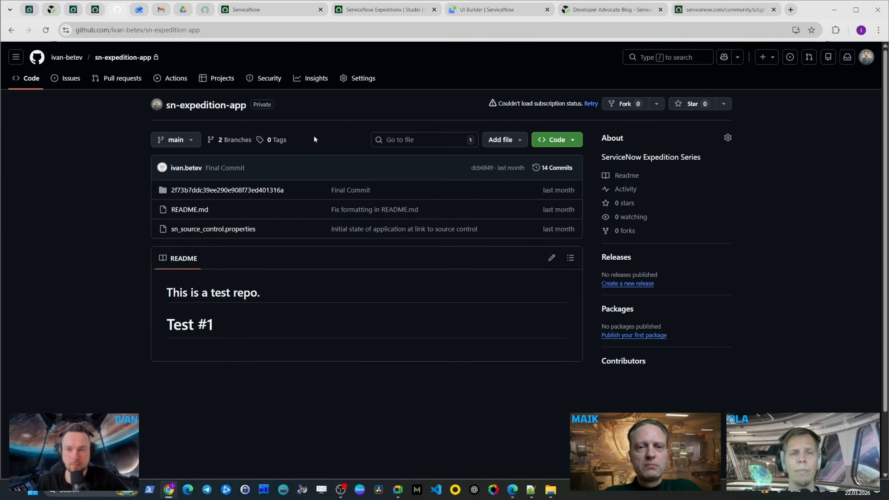
{"action": "left_click", "coordinate": [234, 139]}
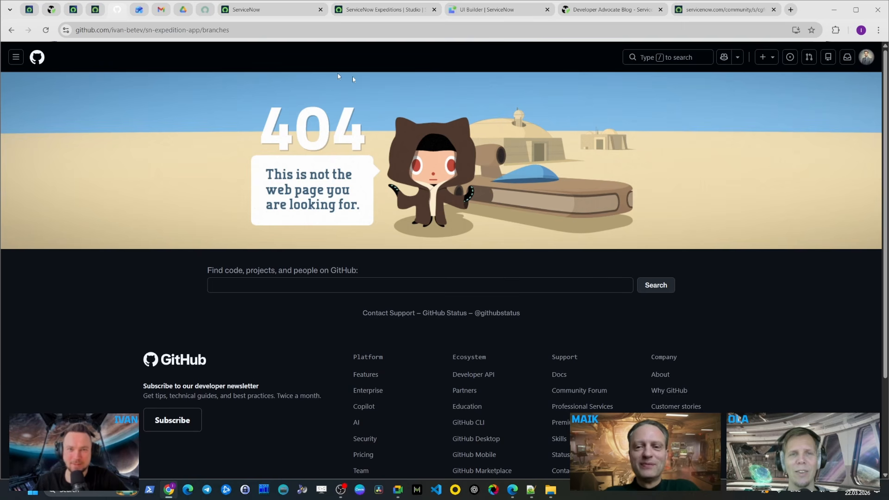
{"action": "left_click", "coordinate": [9, 33]}
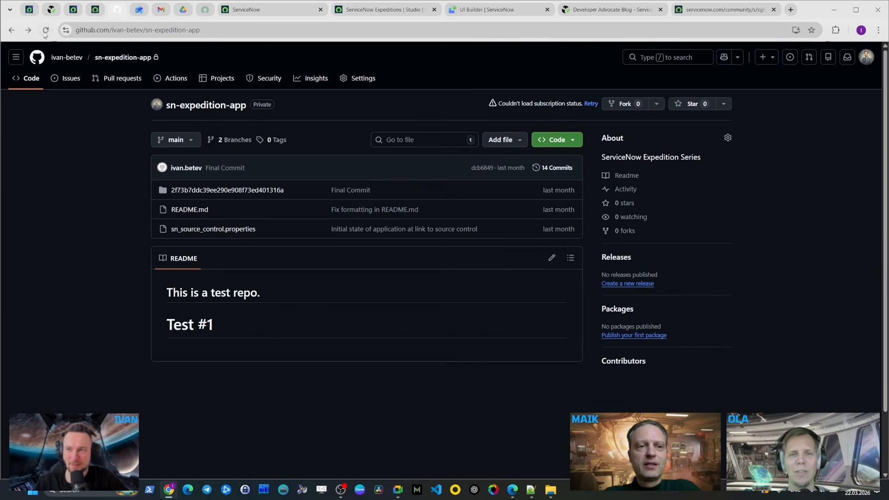
{"action": "left_click", "coordinate": [45, 30]}
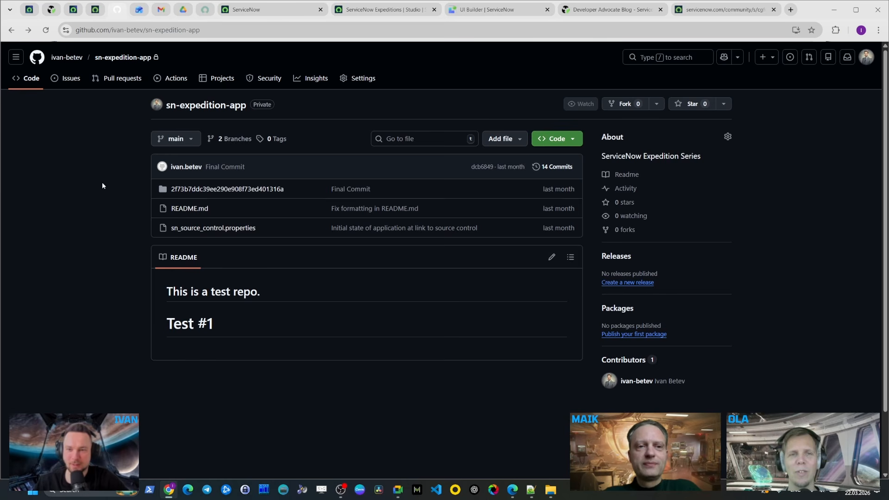
{"action": "left_click", "coordinate": [241, 139]}
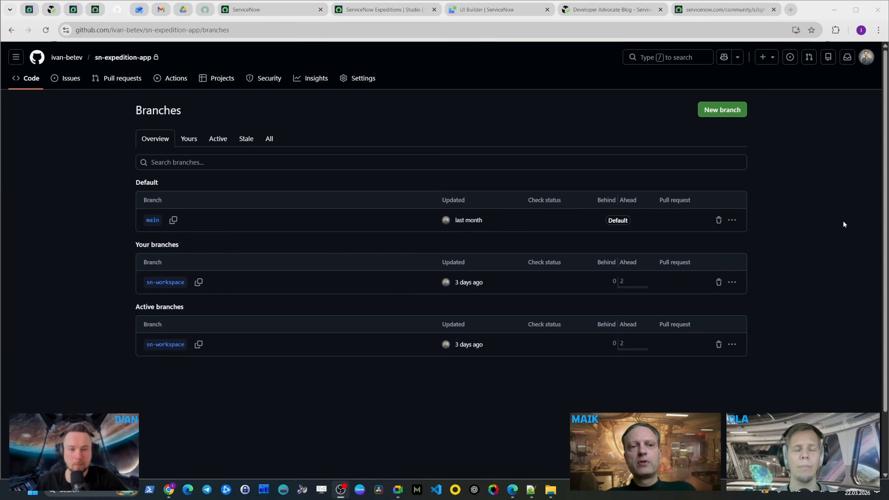
Start a new pull request comparing the sn-workspace branch against the base branch main
{"action": "left_click", "coordinate": [128, 82]}
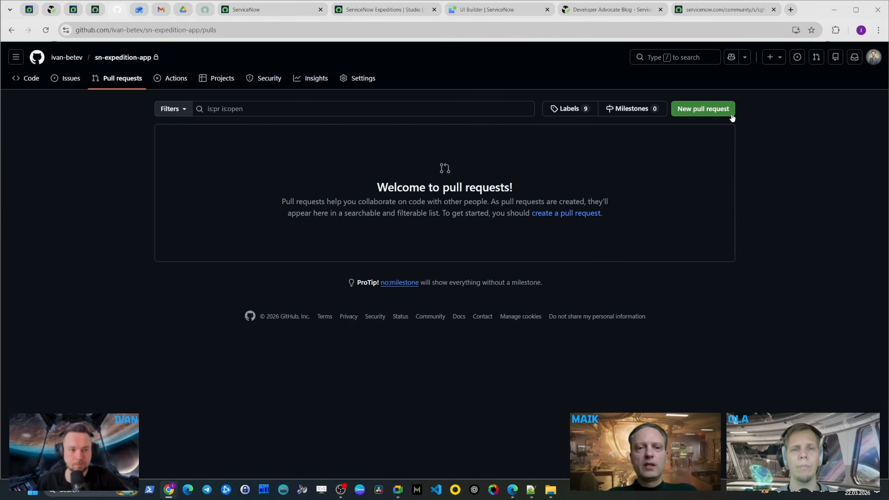
{"action": "left_click", "coordinate": [715, 110]}
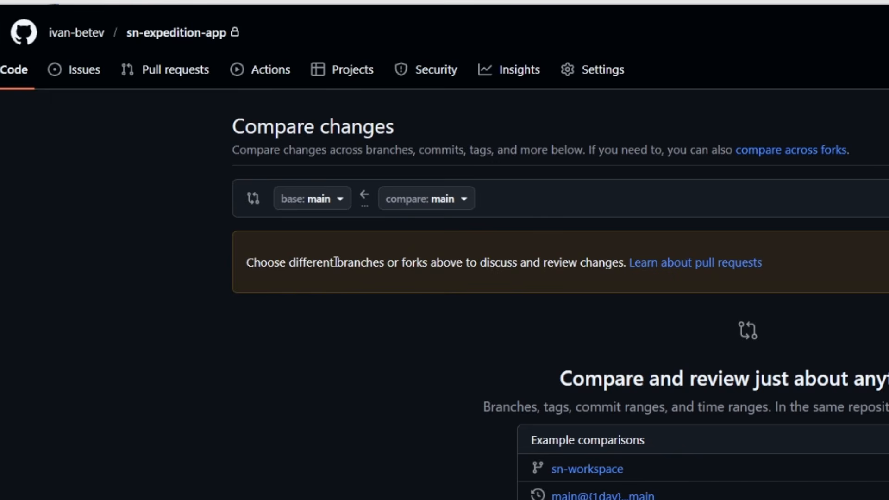
{"action": "left_click", "coordinate": [454, 203]}
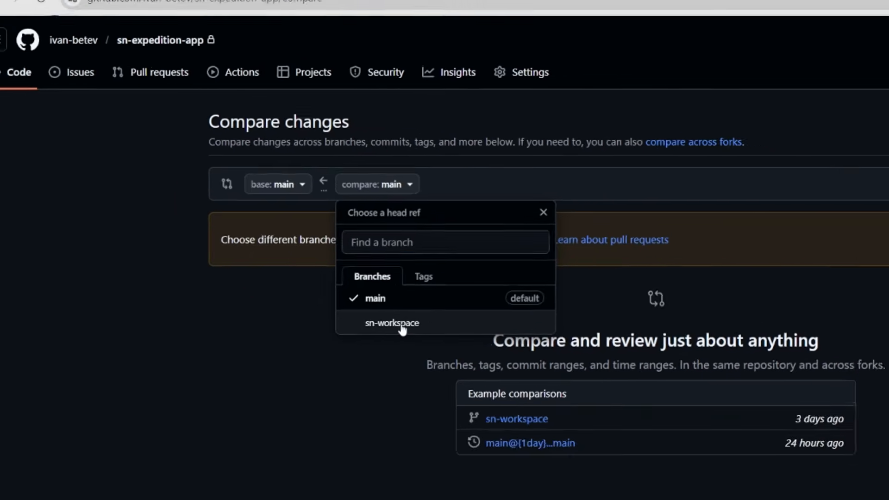
{"action": "left_click", "coordinate": [436, 366]}
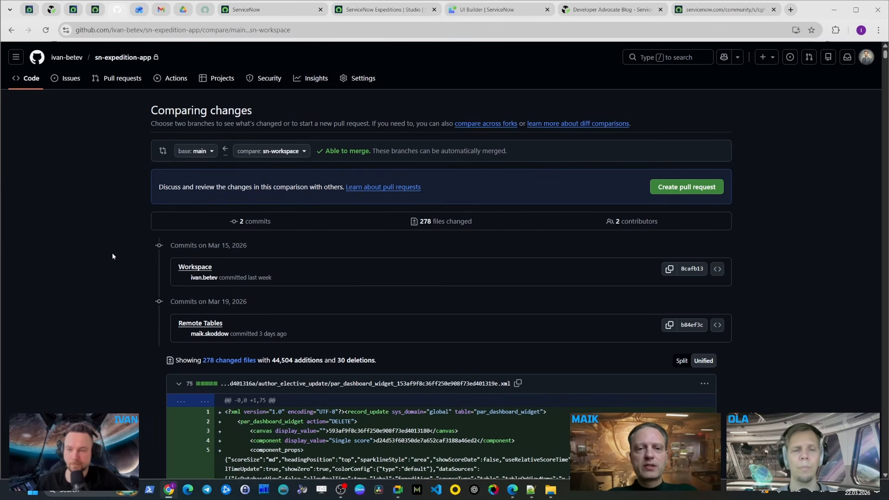
Create the pull request with the title "Sn workspace" and no description, ready for review
{"action": "left_click_drag", "start_coordinate": [385, 362], "coordinate": [156, 363]}
{"action": "left_click", "coordinate": [144, 364]}
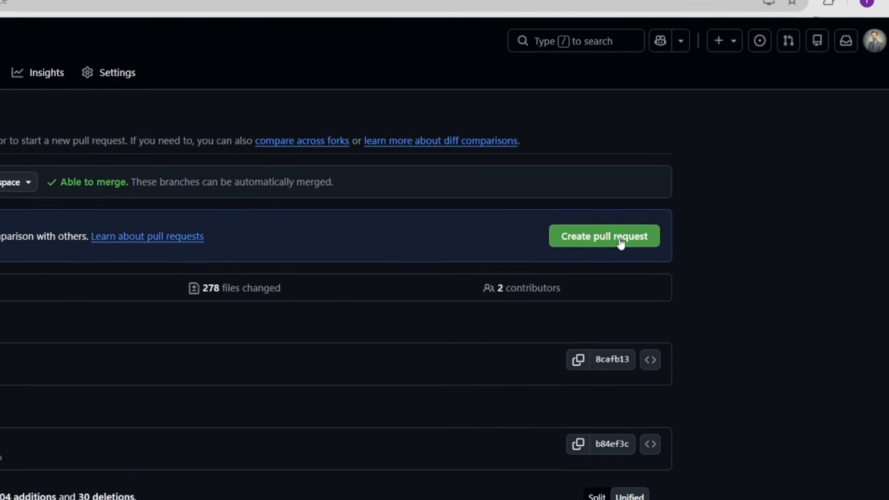
{"action": "left_click", "coordinate": [620, 244]}
{"action": "left_click", "coordinate": [326, 284]}
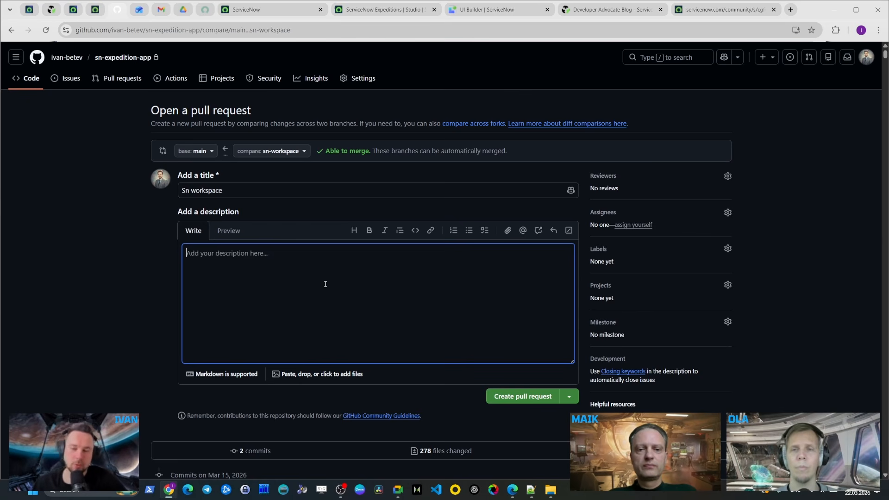
{"action": "left_click", "coordinate": [570, 397]}
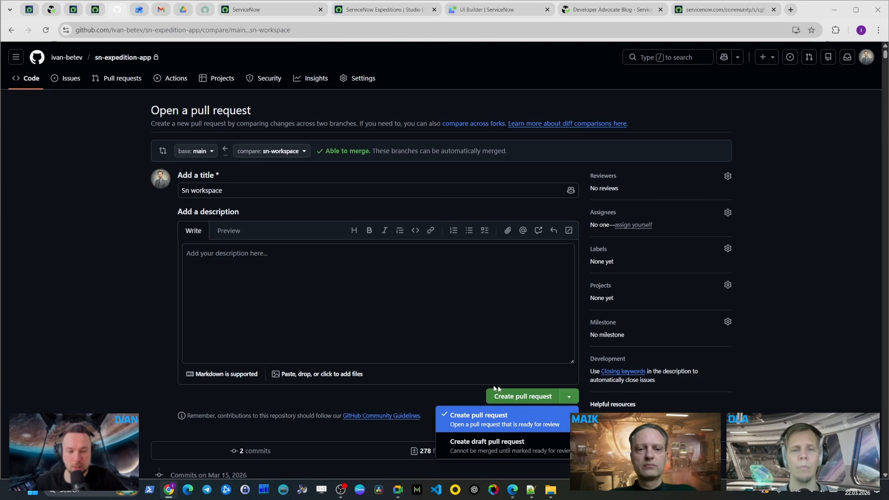
{"action": "left_click", "coordinate": [532, 380]}
{"action": "left_click", "coordinate": [533, 398]}
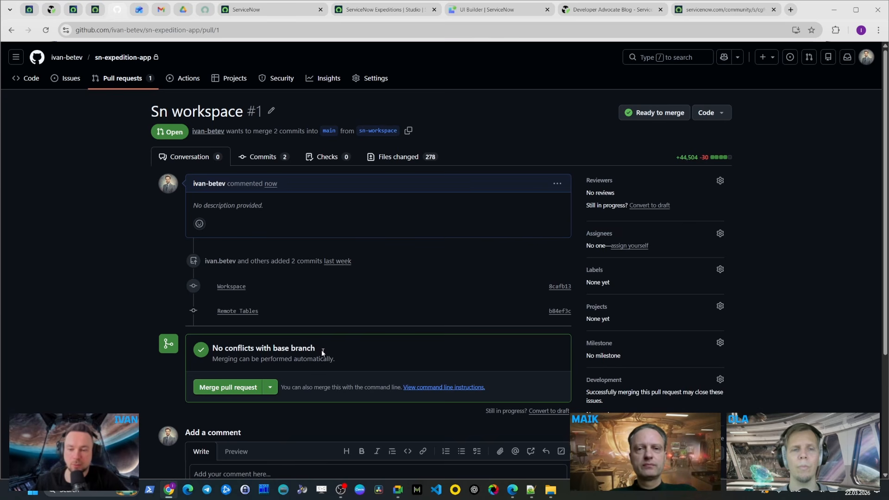
Merge the "Sn workspace" pull request into main with the proposed commit message
{"action": "left_click", "coordinate": [232, 387]}
{"action": "scroll", "coordinate": [233, 389], "scroll_direction": "down", "scroll_amount": 1}
{"action": "left_click", "coordinate": [246, 424]}
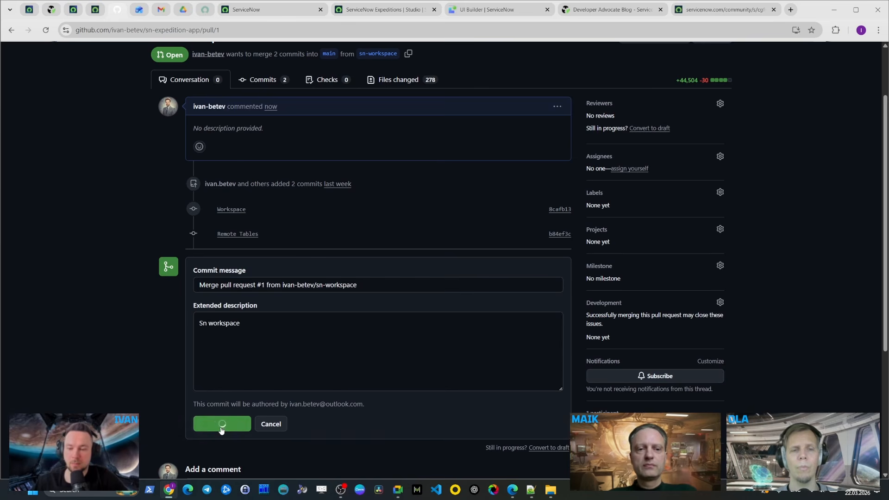
{"action": "scroll", "coordinate": [325, 397], "scroll_direction": "up", "scroll_amount": 3}
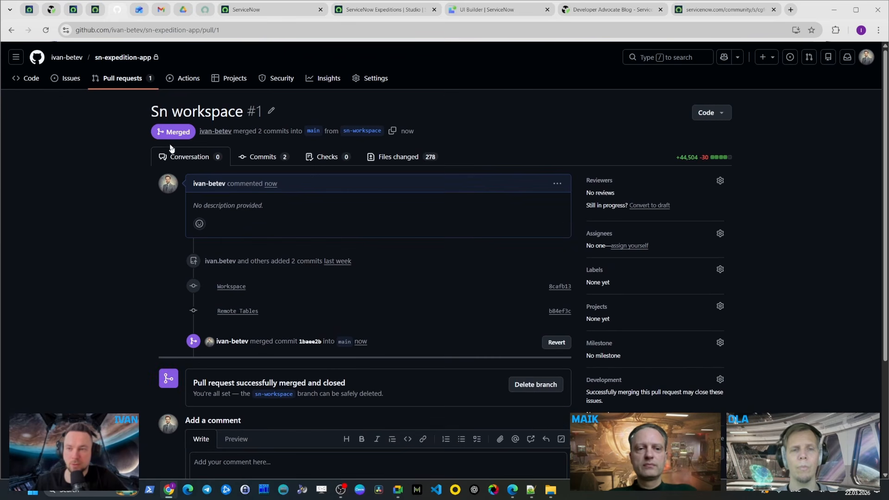
Examine the main branch on the repository's code page and the full list of branches after the merge
{"action": "left_click", "coordinate": [29, 79]}
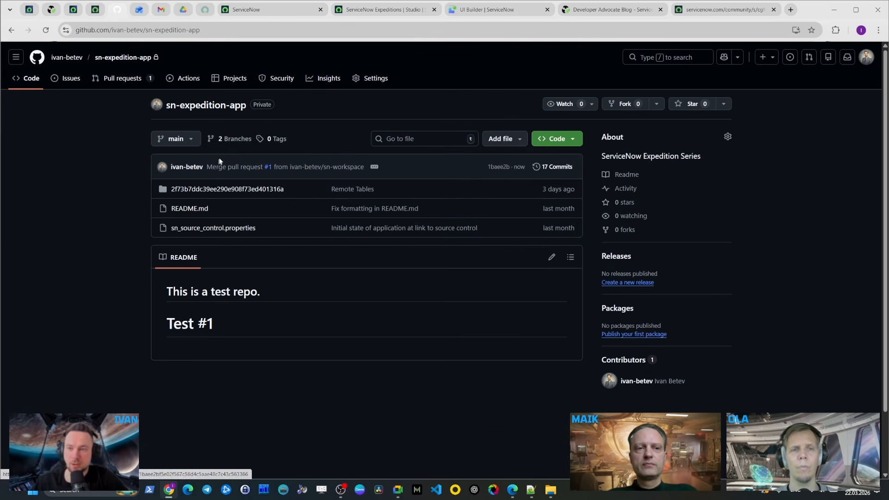
{"action": "left_click", "coordinate": [233, 139]}
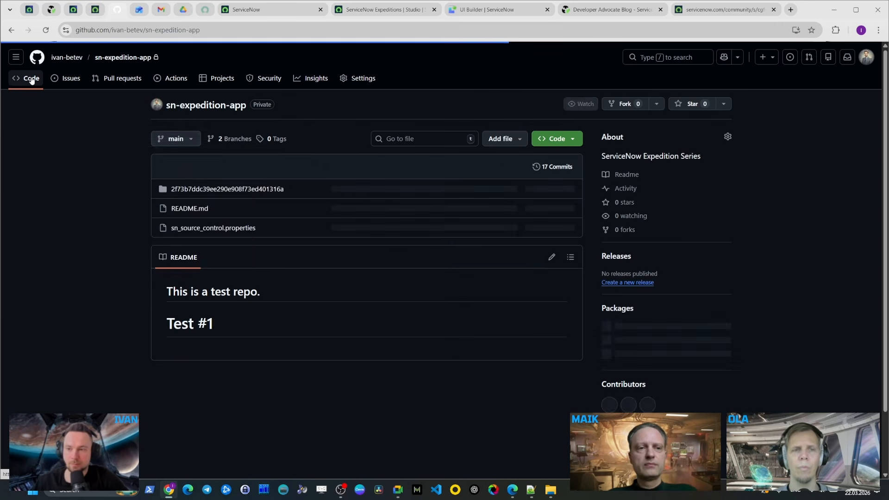
{"action": "left_click", "coordinate": [175, 139]}
{"action": "left_click", "coordinate": [193, 259]}
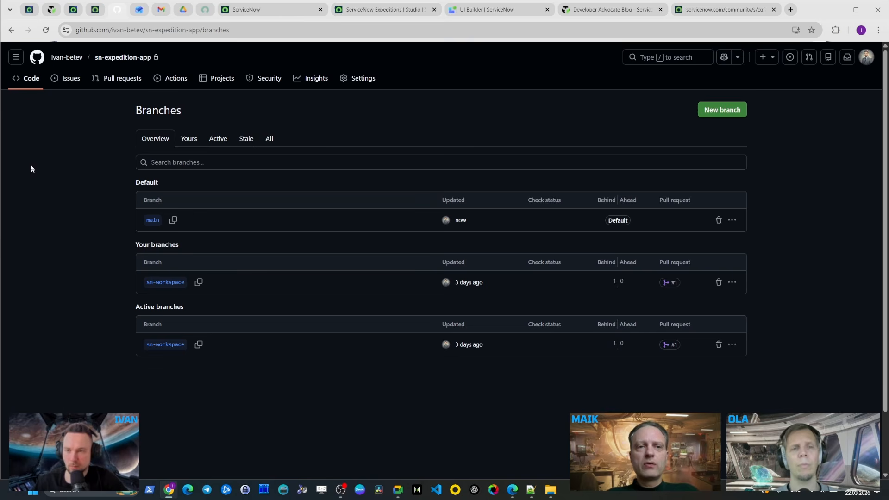
Check the repository's open pull requests and the branches available for switching on its code page
{"action": "left_click", "coordinate": [119, 82]}
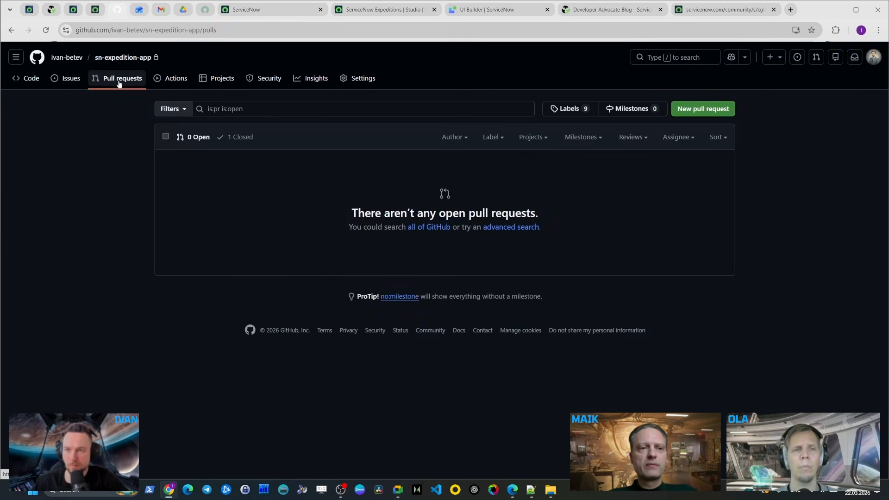
{"action": "left_click", "coordinate": [28, 84]}
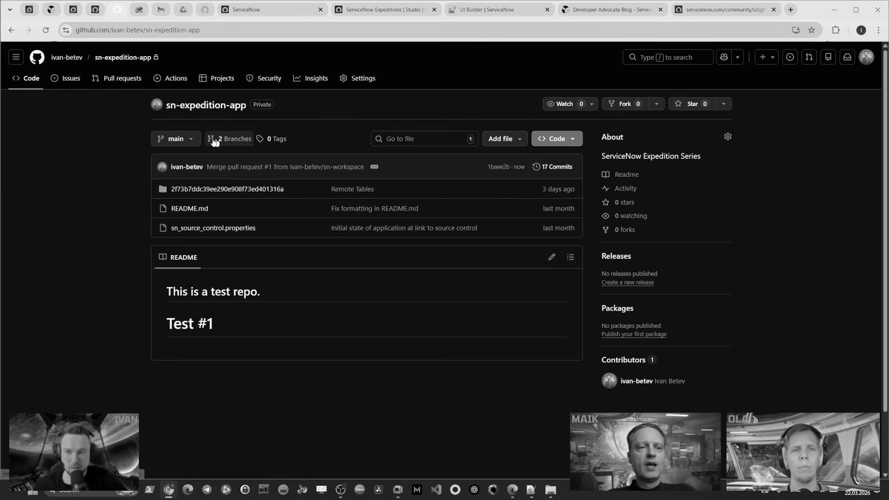
{"action": "left_click", "coordinate": [176, 139]}
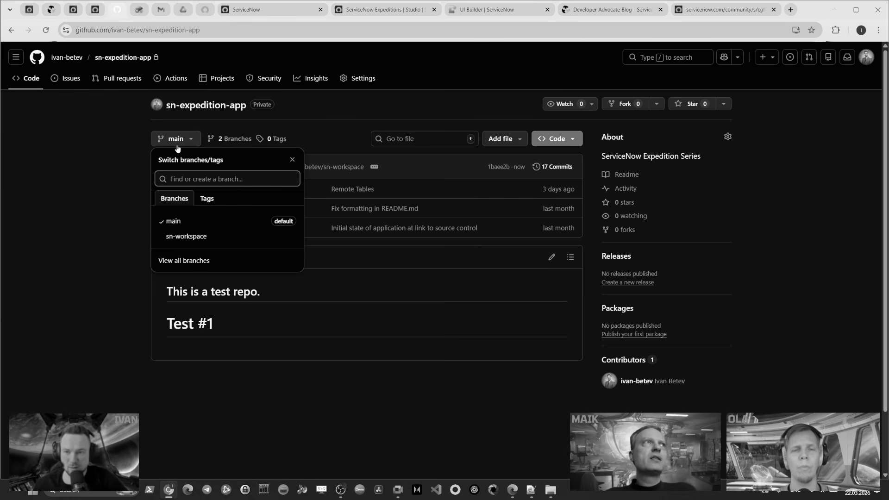
{"action": "left_click", "coordinate": [98, 211]}
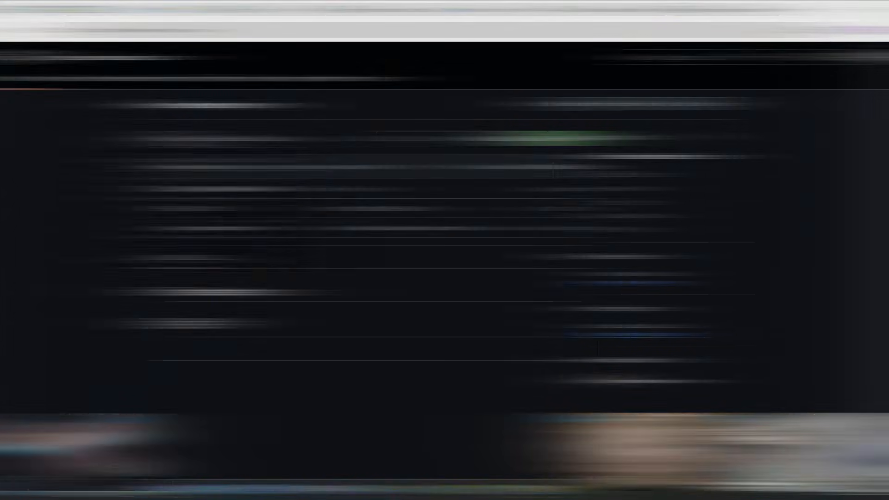
Switch to ServiceNow Studio and pull the merged main branch from the repository into the ServiceNow Expeditions app
{"action": "left_click", "coordinate": [197, 139]}
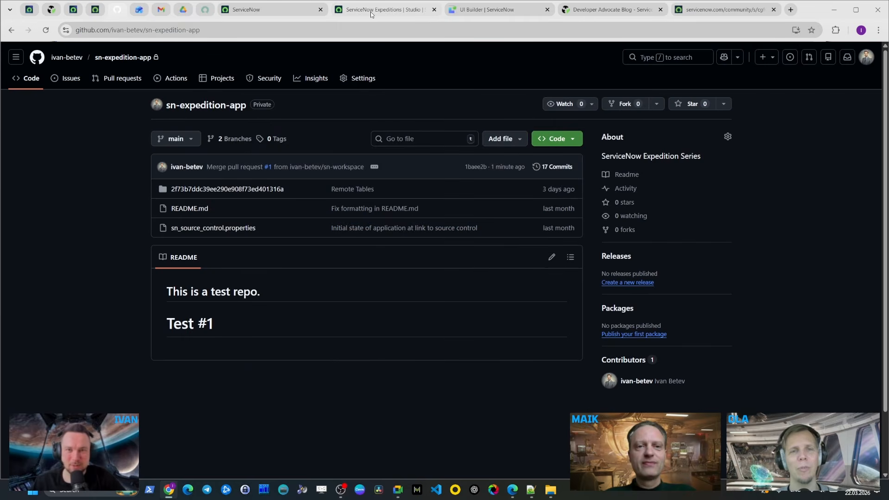
{"action": "left_click", "coordinate": [371, 12]}
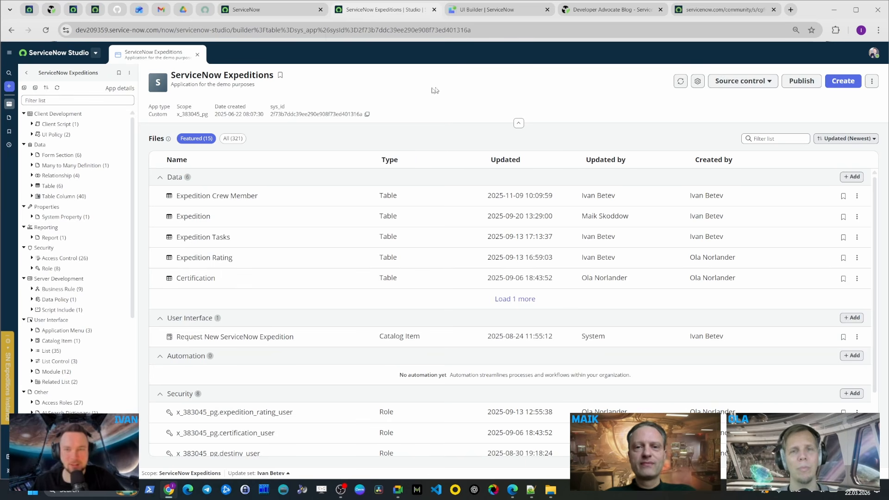
{"action": "left_click", "coordinate": [46, 30]}
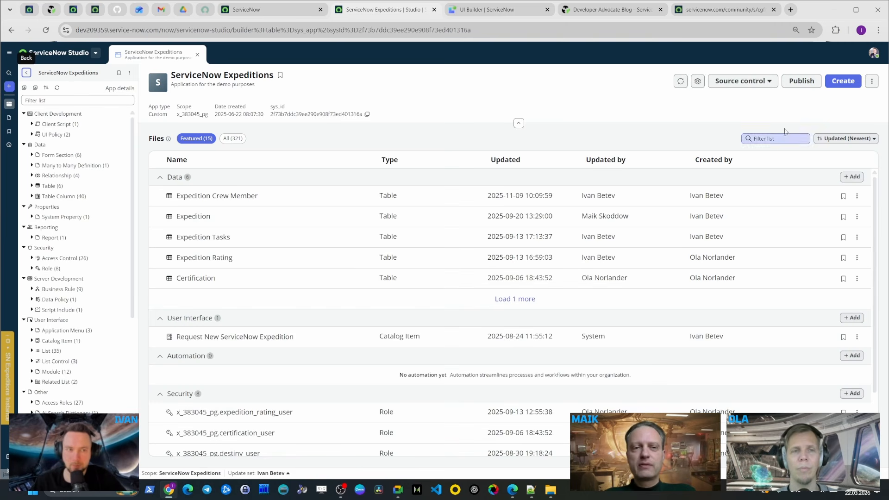
{"action": "left_click", "coordinate": [765, 83]}
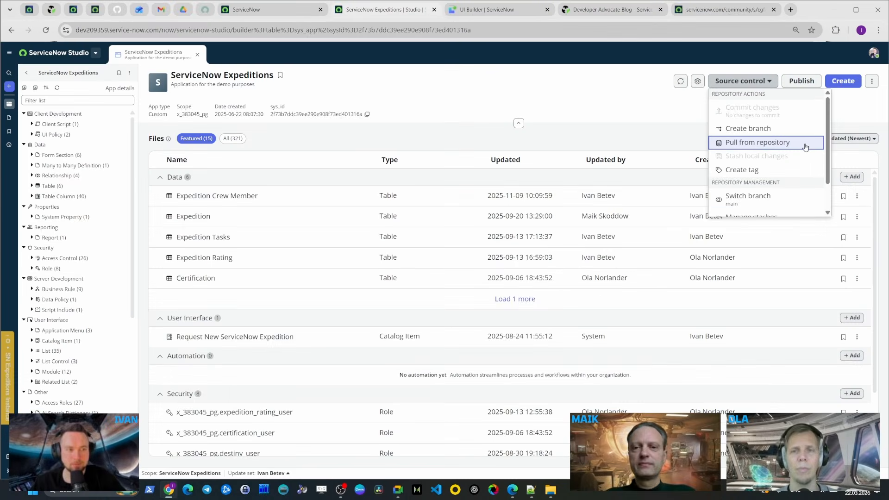
{"action": "left_click", "coordinate": [740, 209]}
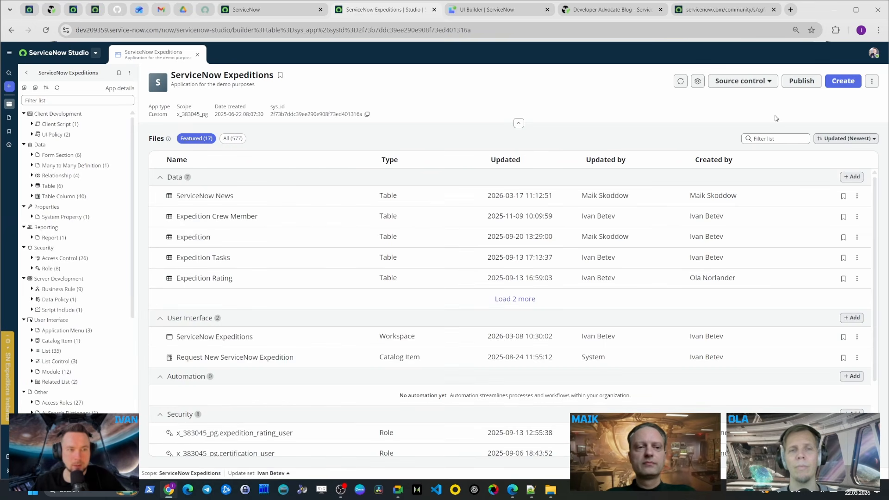
Check the current branch and the branches available for switching in the app's source control
{"action": "left_click", "coordinate": [743, 81]}
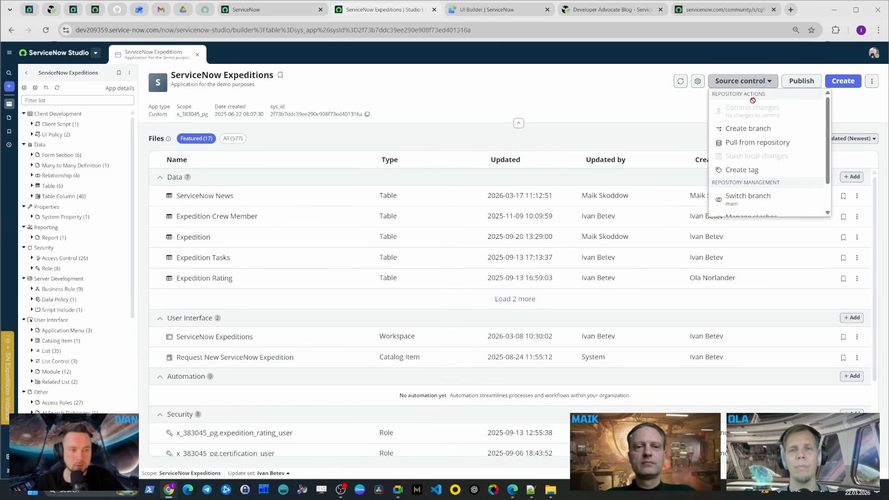
{"action": "left_click", "coordinate": [750, 200]}
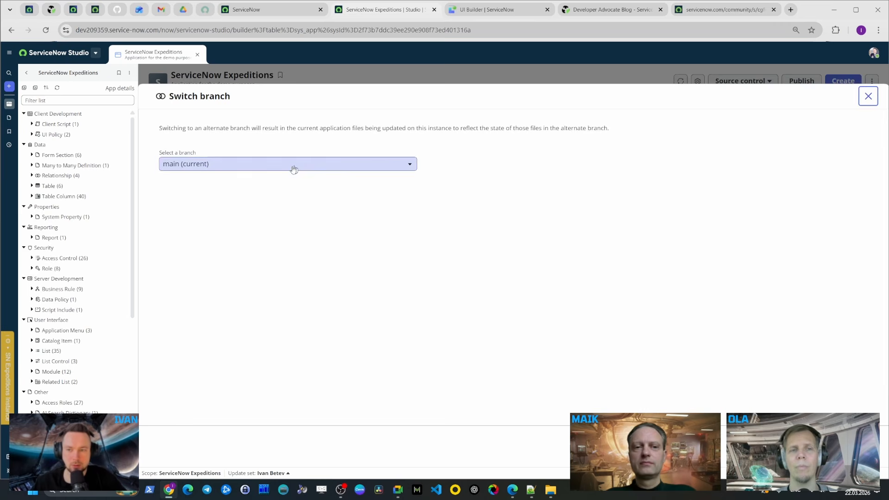
{"action": "left_click", "coordinate": [294, 168]}
{"action": "left_click", "coordinate": [317, 149]}
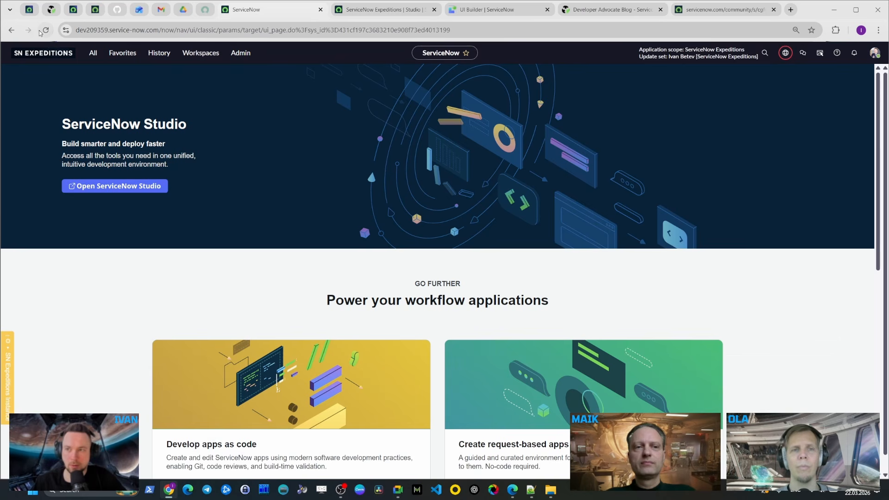
Reload the instance's home page and check the list of available workspaces for ServiceNow Expeditions
{"action": "left_click", "coordinate": [45, 30]}
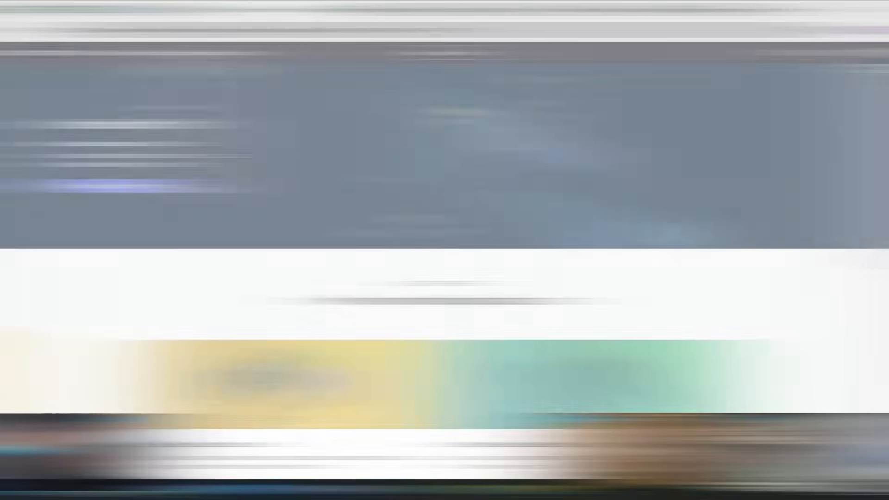
{"action": "left_click", "coordinate": [201, 52]}
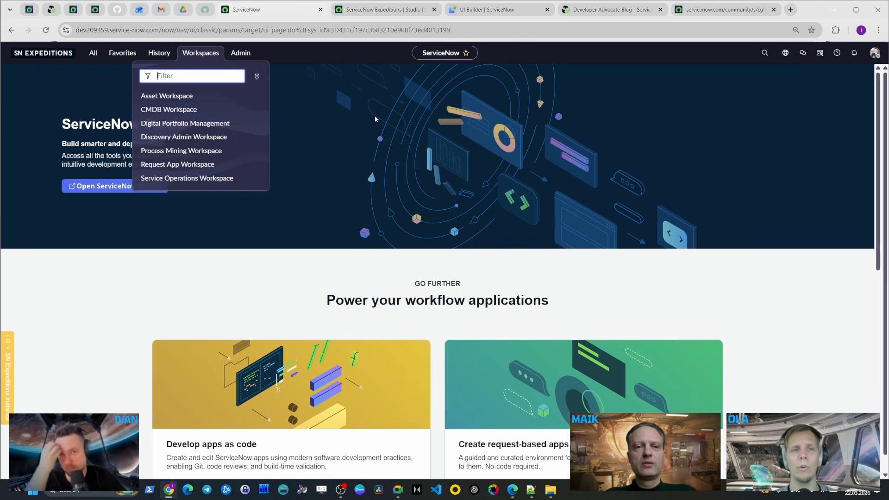
{"action": "left_click", "coordinate": [342, 152]}
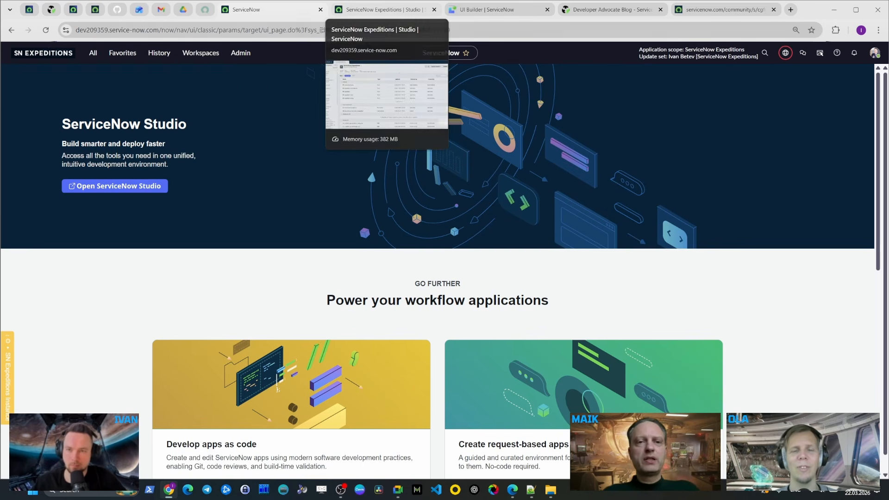
Flush the instance cache by opening cache.do from the navigator
{"action": "left_click", "coordinate": [93, 53]}
{"action": "type", "text": "cach"}
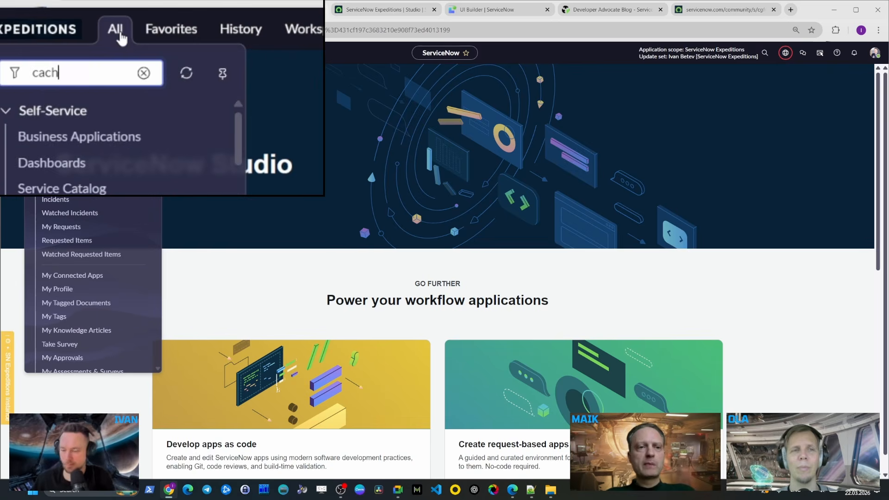
{"action": "type", "text": "e.do"}
{"action": "key", "text": "Return"}
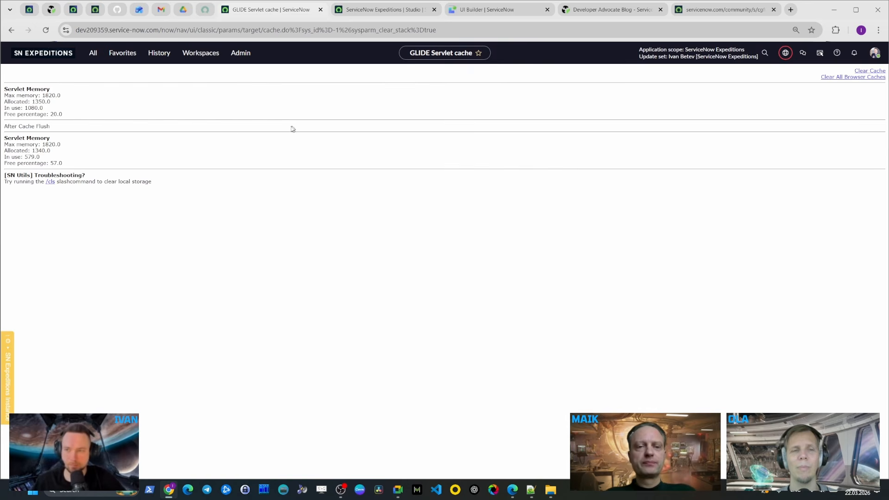
Reload the instance and open the ServiceNow Expeditions workspace in a separate browser tab
{"action": "left_click", "coordinate": [46, 31]}
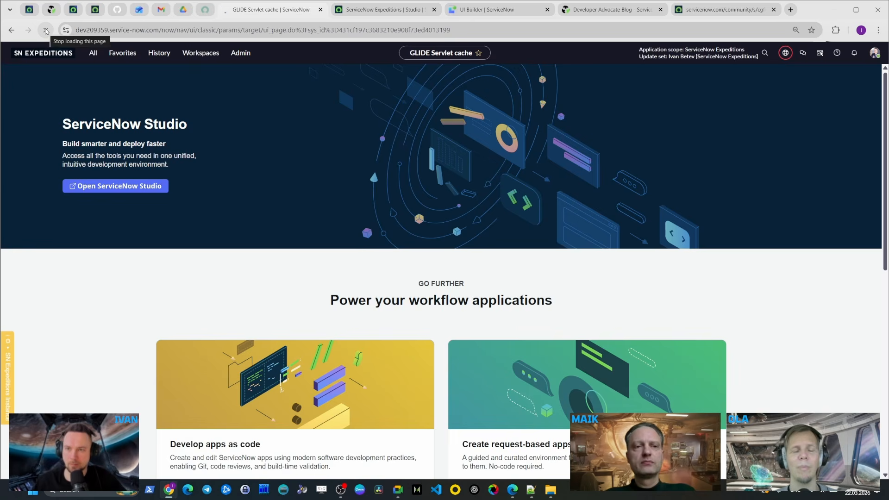
{"action": "left_click", "coordinate": [202, 53]}
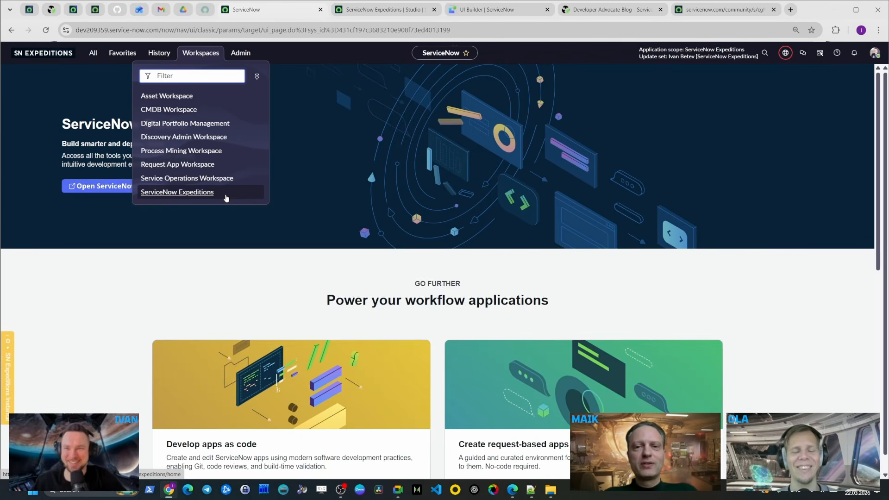
{"action": "middle_click", "coordinate": [226, 198]}
{"action": "left_click", "coordinate": [351, 9]}
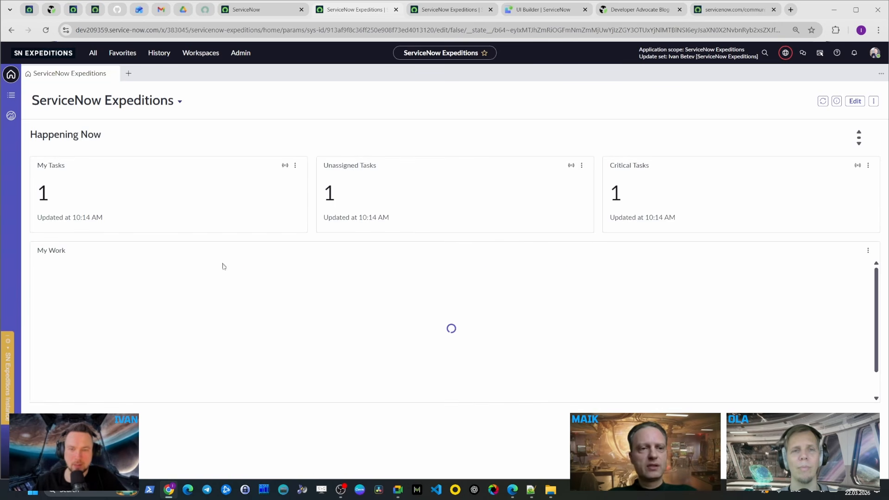
Switch to the ServiceNow Community's Developer Advocate Blog and check its options for subscribing to the RSS feed
{"action": "left_click", "coordinate": [259, 10]}
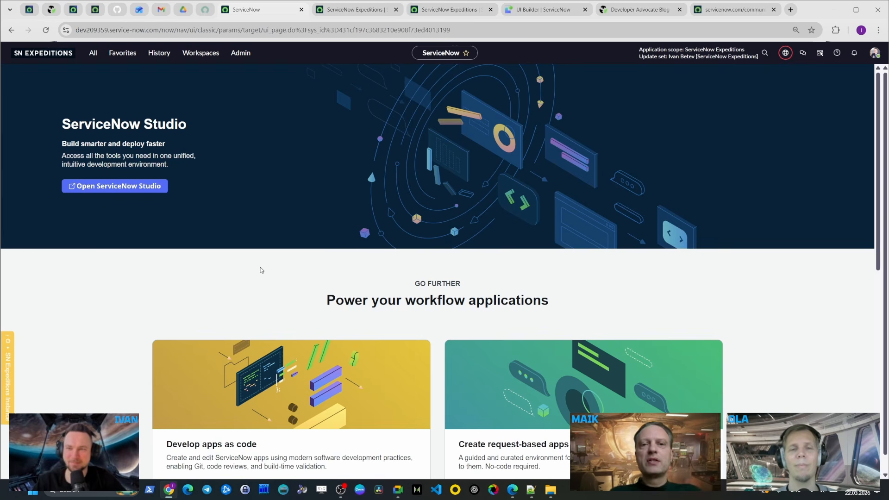
{"action": "left_click", "coordinate": [626, 18]}
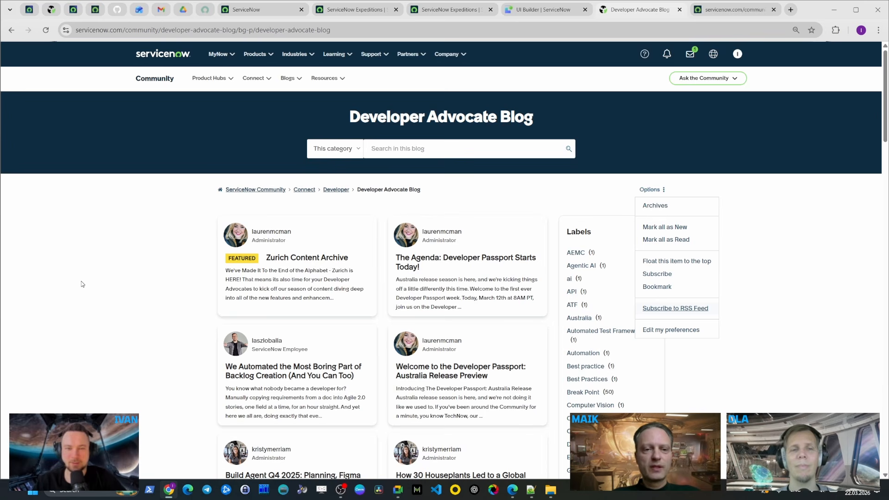
{"action": "left_click", "coordinate": [735, 384]}
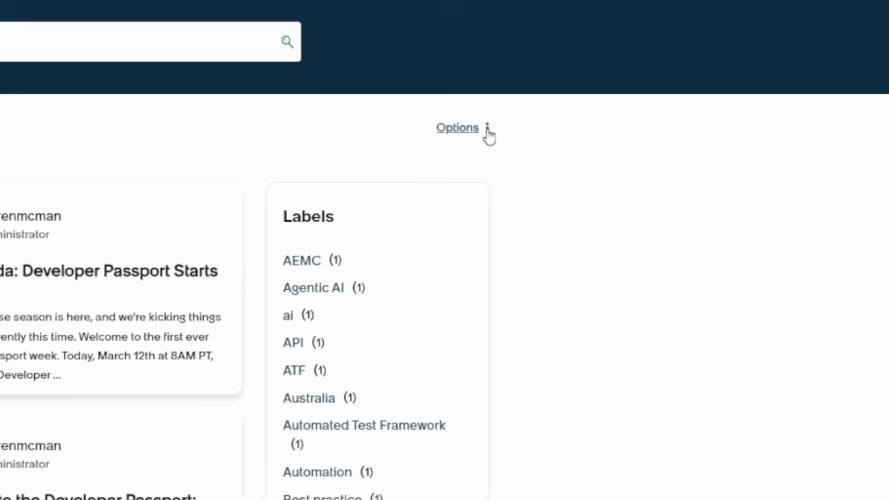
{"action": "left_click", "coordinate": [664, 190]}
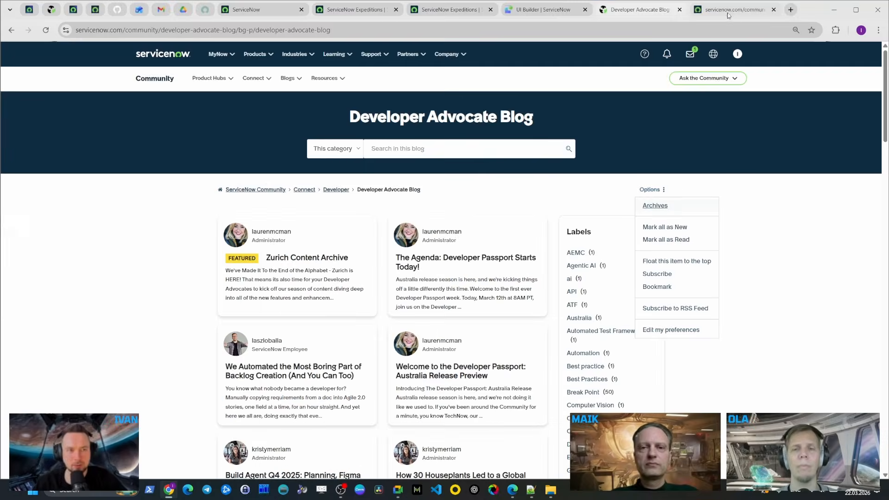
Examine the Developer Advocate Blog's RSS feed XML enlarged, collapsing and expanding its first item
{"action": "left_click", "coordinate": [731, 14]}
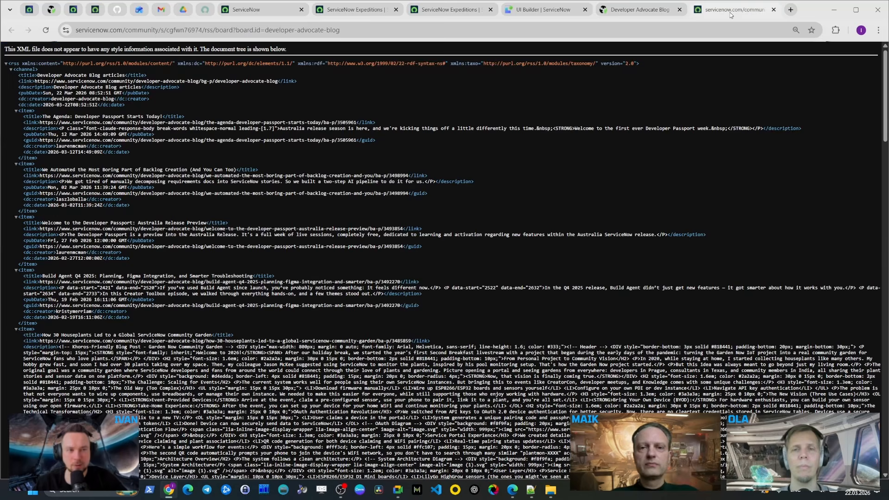
{"action": "scroll", "coordinate": [623, 296], "scroll_direction": "up", "scroll_amount": 6}
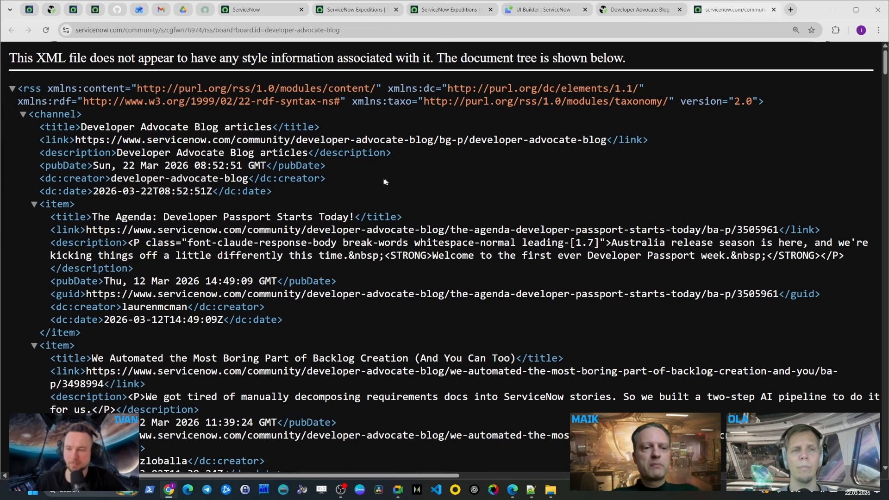
{"action": "left_click", "coordinate": [34, 204]}
{"action": "left_click", "coordinate": [32, 204]}
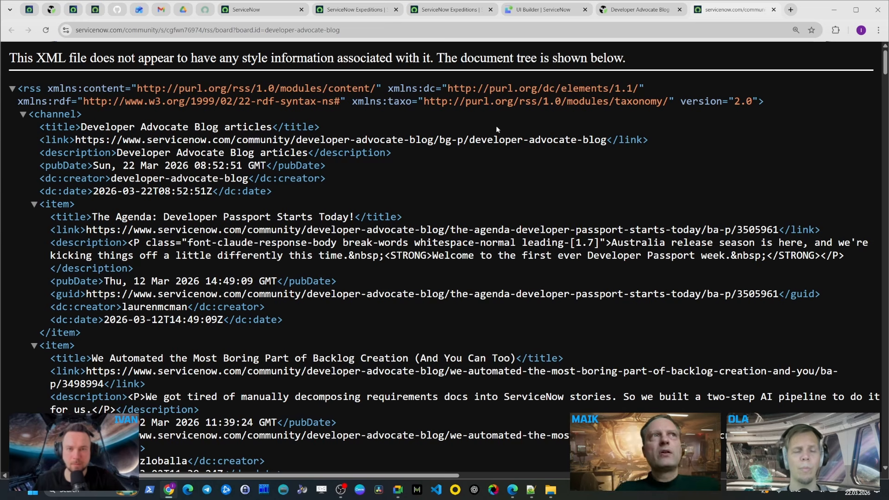
Return to the ServiceNow instance, find the remote tables list with the search "remote ta" and look through its entries
{"action": "left_click", "coordinate": [266, 14]}
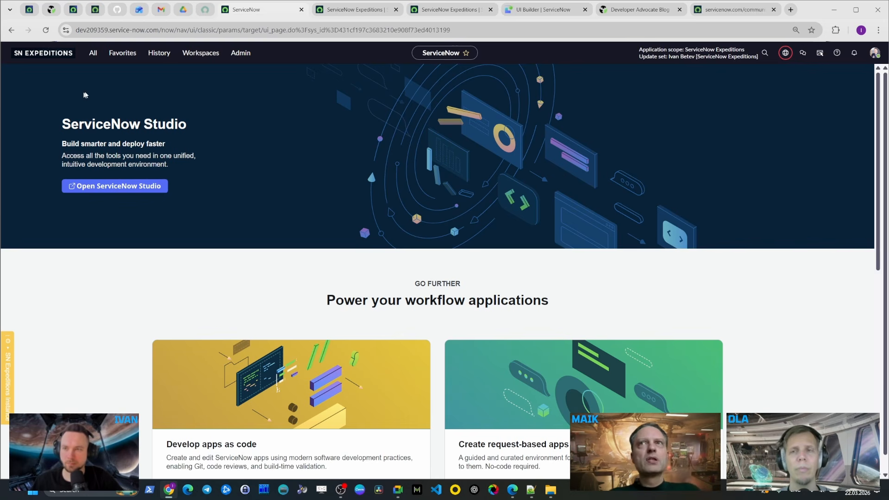
{"action": "left_click", "coordinate": [93, 55]}
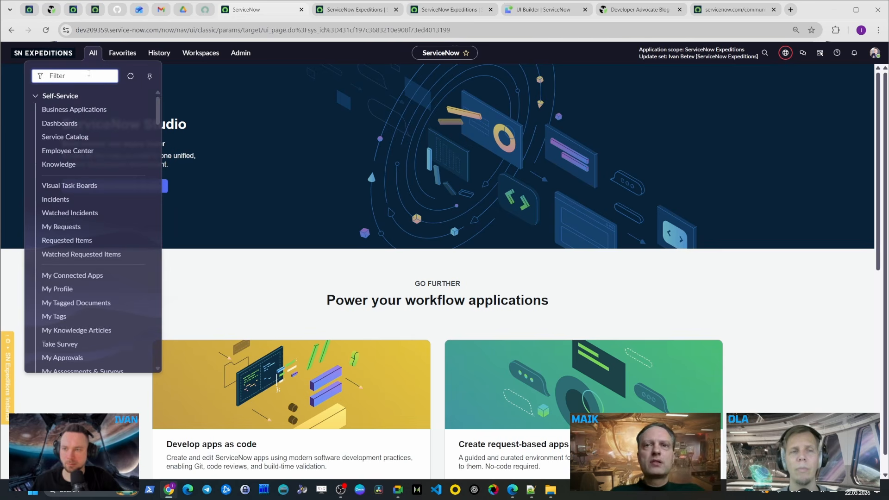
{"action": "type", "text": "remote ta"}
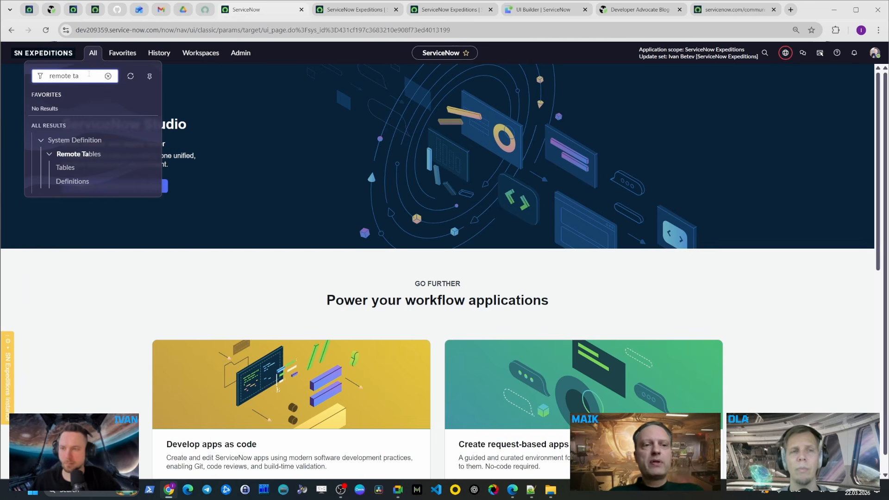
{"action": "left_click", "coordinate": [86, 172]}
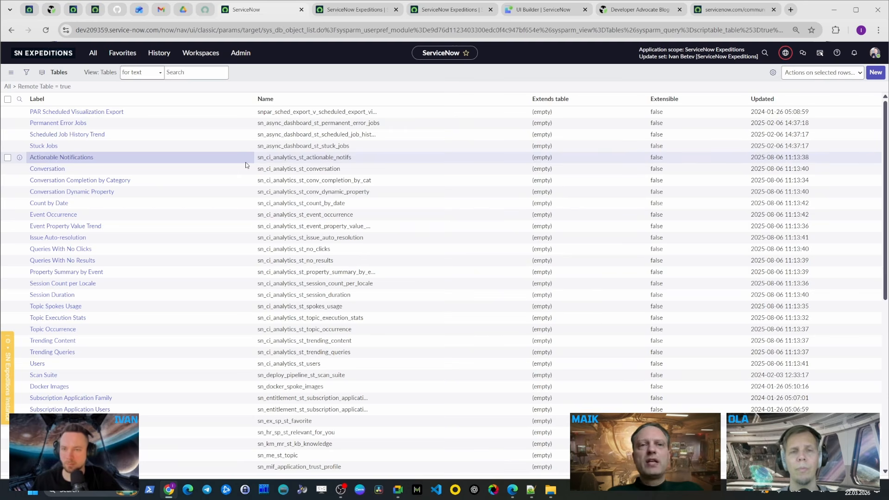
{"action": "scroll", "coordinate": [332, 160], "scroll_direction": "down", "scroll_amount": 10}
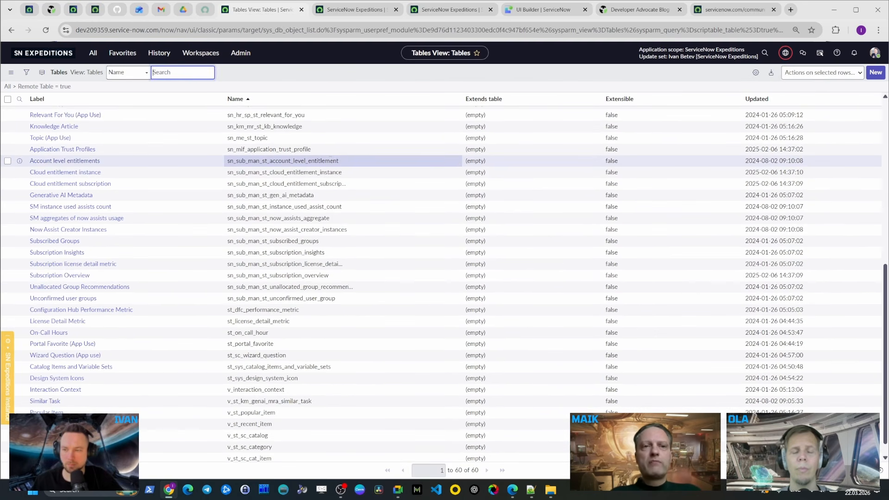
{"action": "scroll", "coordinate": [332, 160], "scroll_direction": "down", "scroll_amount": 1}
{"action": "scroll", "coordinate": [189, 411], "scroll_direction": "up", "scroll_amount": 2}
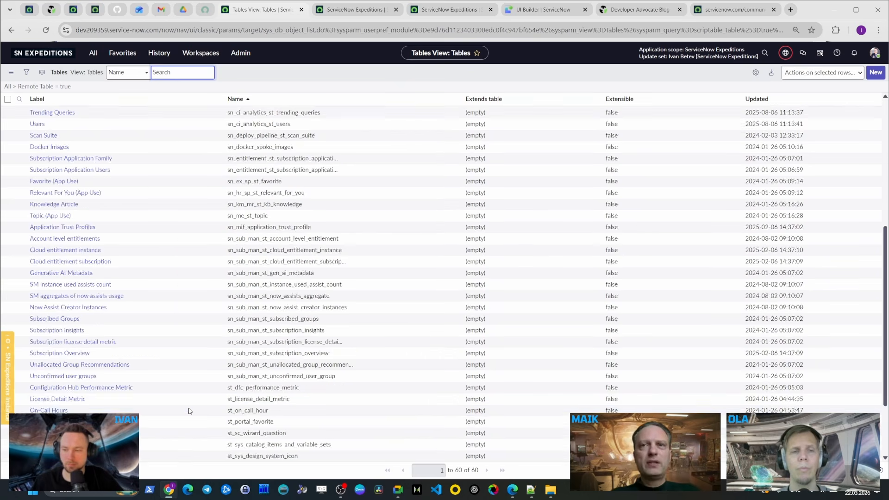
{"action": "scroll", "coordinate": [189, 411], "scroll_direction": "up", "scroll_amount": 3}
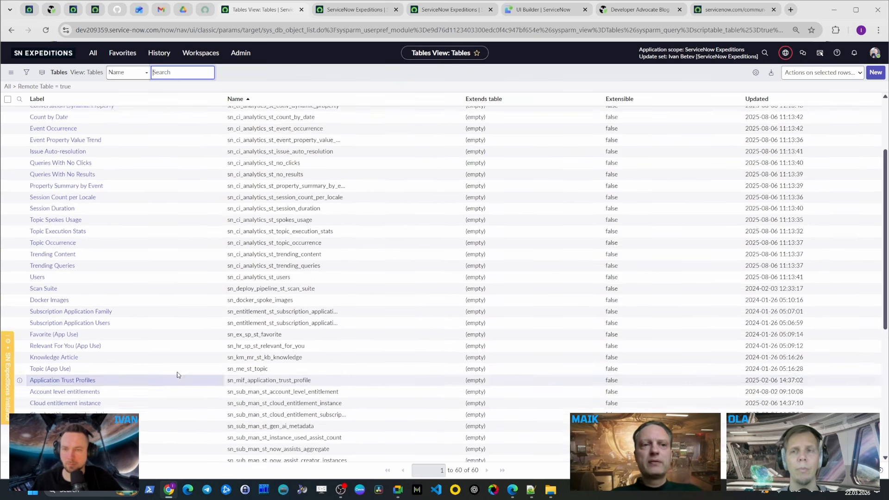
{"action": "scroll", "coordinate": [179, 372], "scroll_direction": "up", "scroll_amount": 3}
{"action": "left_click", "coordinate": [311, 77]}
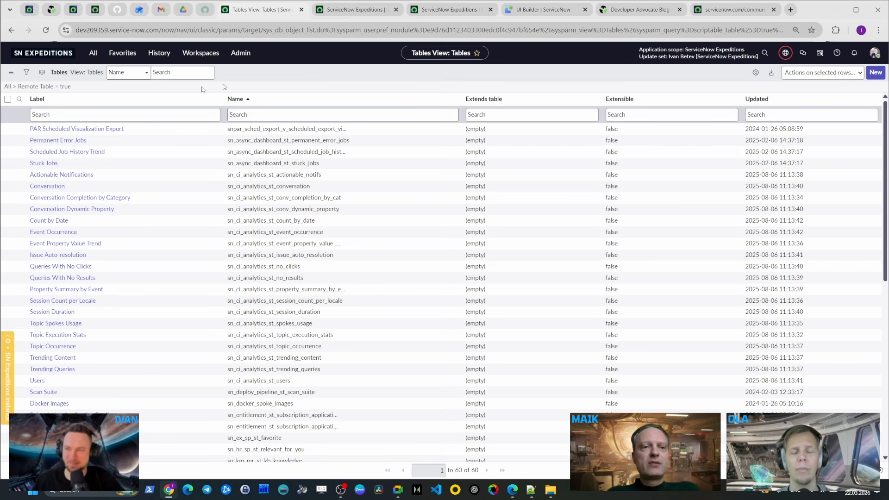
Reopen the remote tables list and filter it to labels starting with SN
{"action": "left_click", "coordinate": [93, 52]}
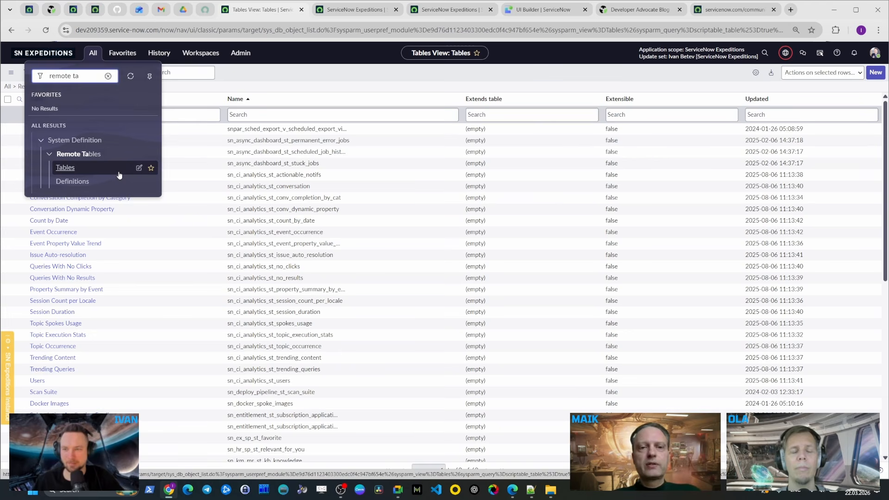
{"action": "left_click", "coordinate": [119, 173]}
{"action": "left_click", "coordinate": [183, 117]}
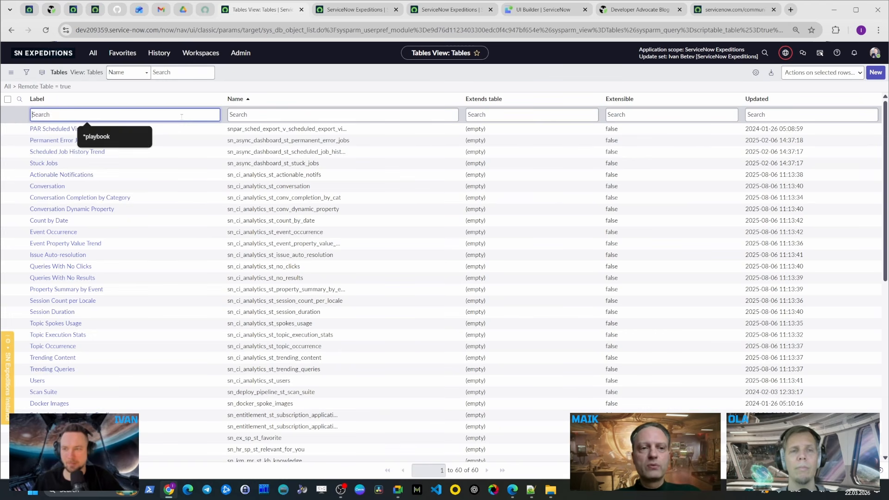
{"action": "type", "text": "sn"}
{"action": "key", "text": "Return"}
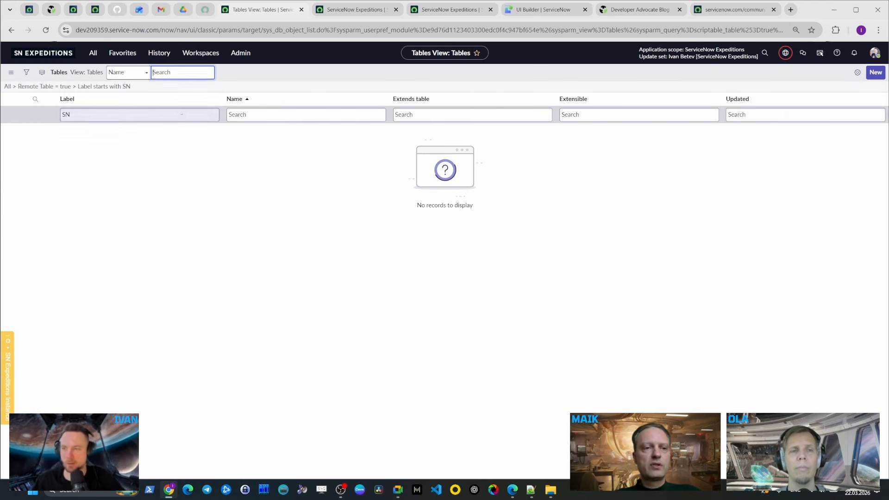
Change the label filter of the remote tables list to Servicenow
{"action": "left_click", "coordinate": [115, 119]}
{"action": "key", "text": "BackSpace"}
{"action": "type", "text": "ervicenow"}
{"action": "key", "text": "Return"}
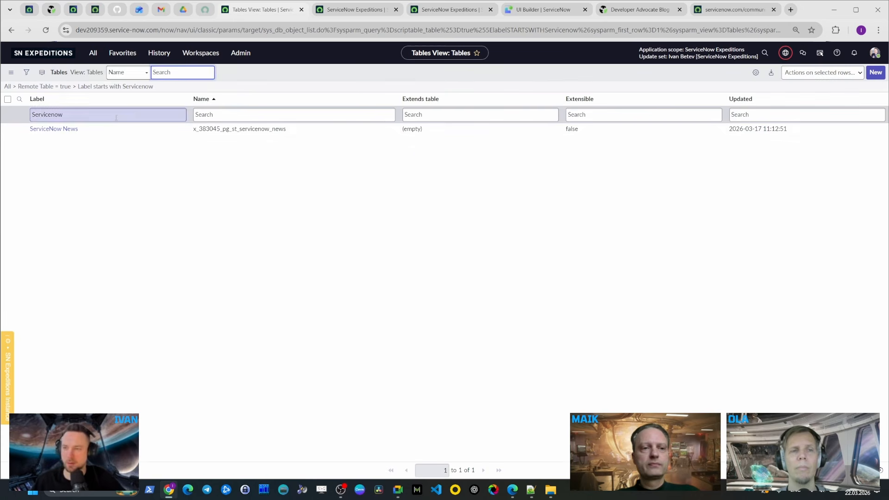
Open the ServiceNow News table record and examine its Remote Table option and columns
{"action": "left_click", "coordinate": [68, 129]}
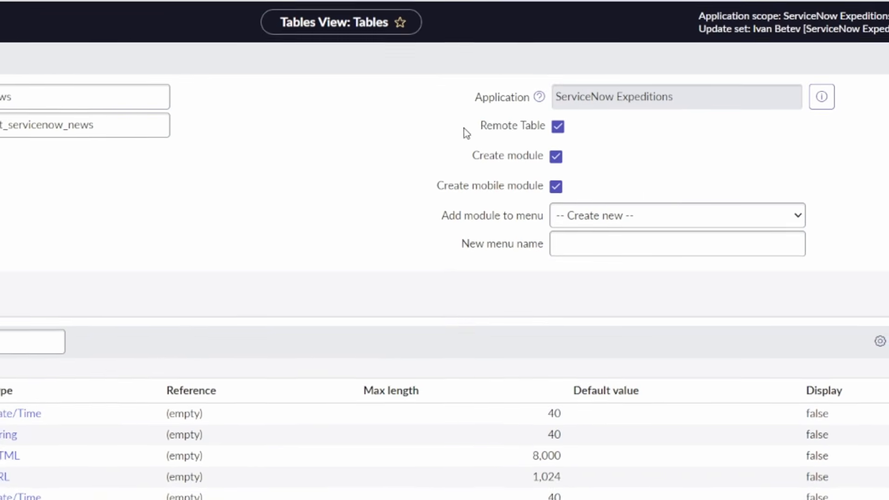
{"action": "left_click_drag", "start_coordinate": [512, 113], "coordinate": [558, 125]}
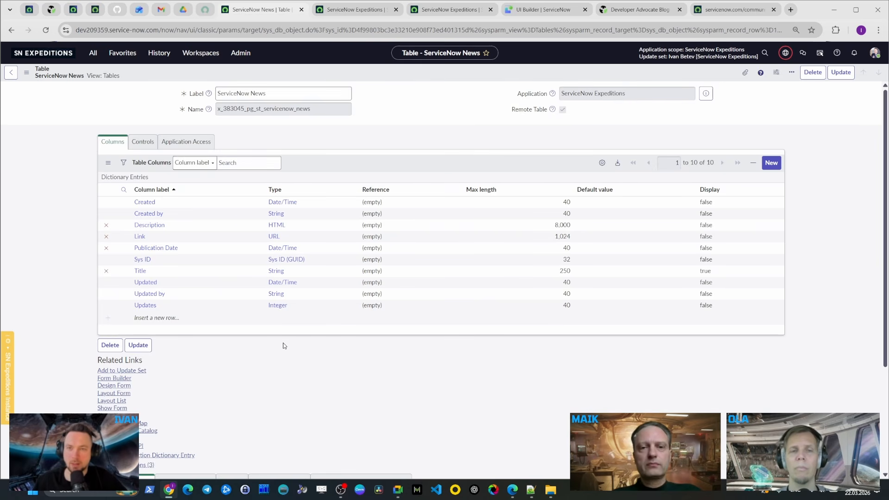
Find the ServiceNow News entry in the remote table definitions with the name filter *servicenow and open it
{"action": "left_click", "coordinate": [94, 51]}
{"action": "left_click", "coordinate": [84, 167]}
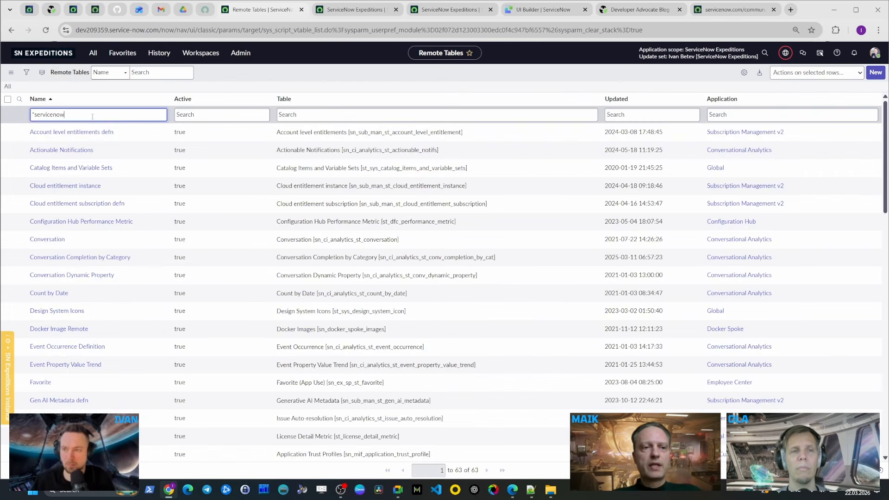
{"action": "left_click", "coordinate": [92, 116]}
{"action": "type", "text": "*servicenow"}
{"action": "key", "text": "Return"}
{"action": "left_click", "coordinate": [66, 133]}
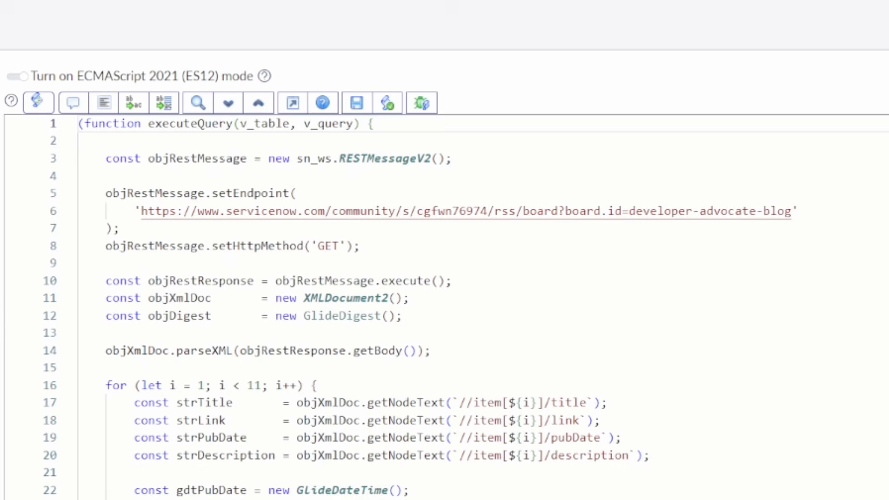
Read through the executeQuery script of the ServiceNow News definition, from the RSS endpoint request and XML parsing to the row creation
{"action": "scroll", "coordinate": [417, 315], "scroll_direction": "down", "scroll_amount": 5}
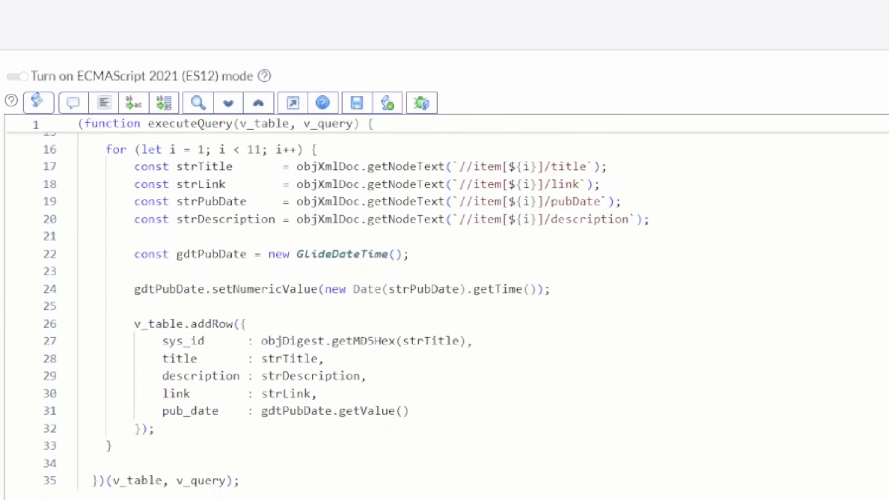
{"action": "scroll", "coordinate": [417, 315], "scroll_direction": "down", "scroll_amount": 1}
{"action": "scroll", "coordinate": [417, 315], "scroll_direction": "up", "scroll_amount": 6}
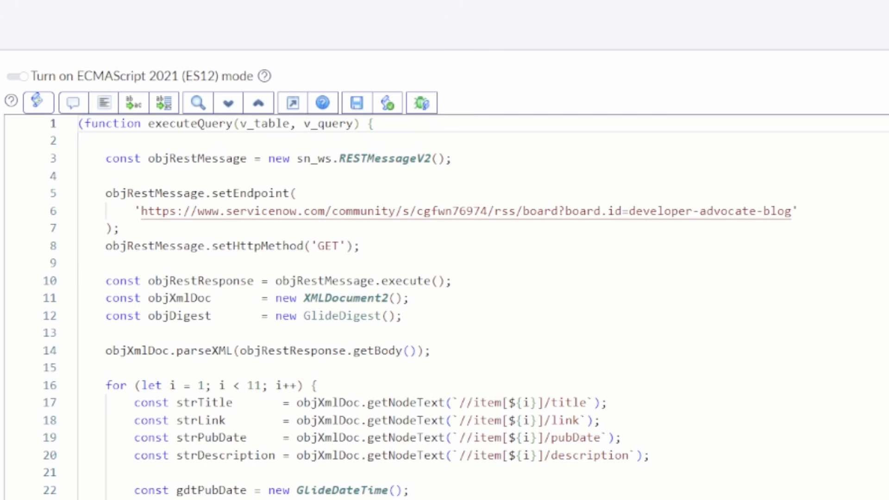
{"action": "scroll", "coordinate": [417, 315], "scroll_direction": "down", "scroll_amount": 3}
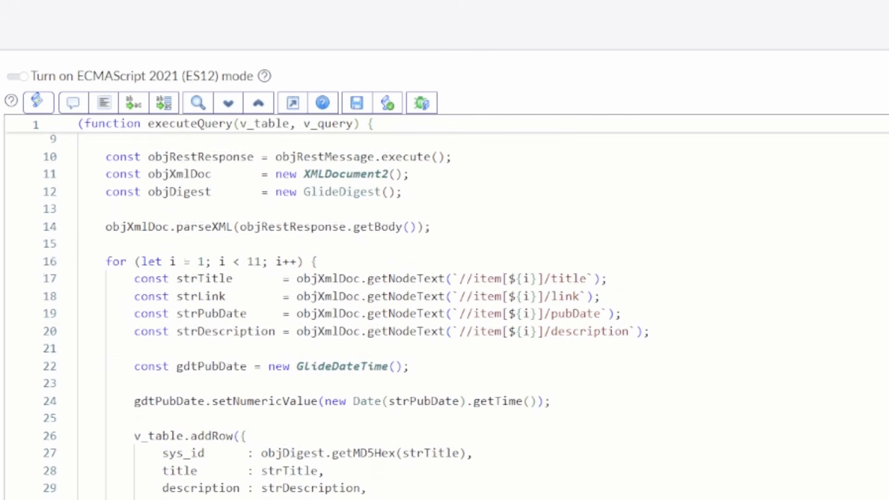
{"action": "scroll", "coordinate": [417, 315], "scroll_direction": "down", "scroll_amount": 1}
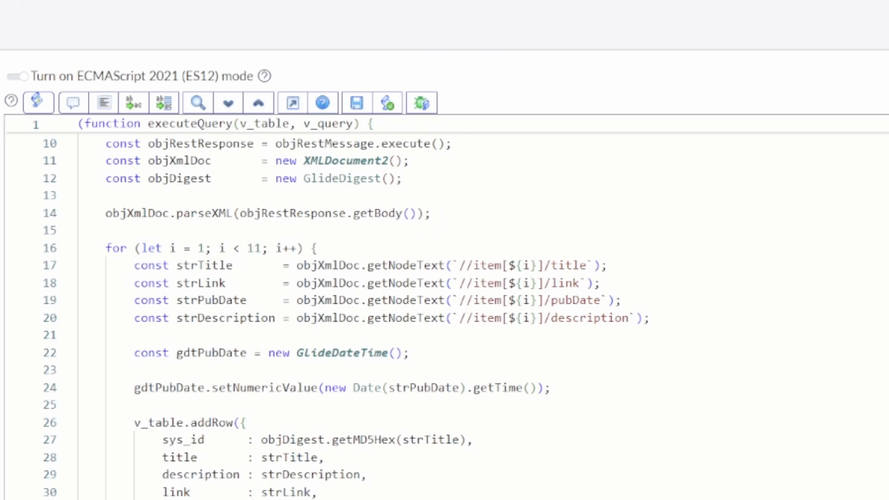
{"action": "left_click", "coordinate": [457, 159]}
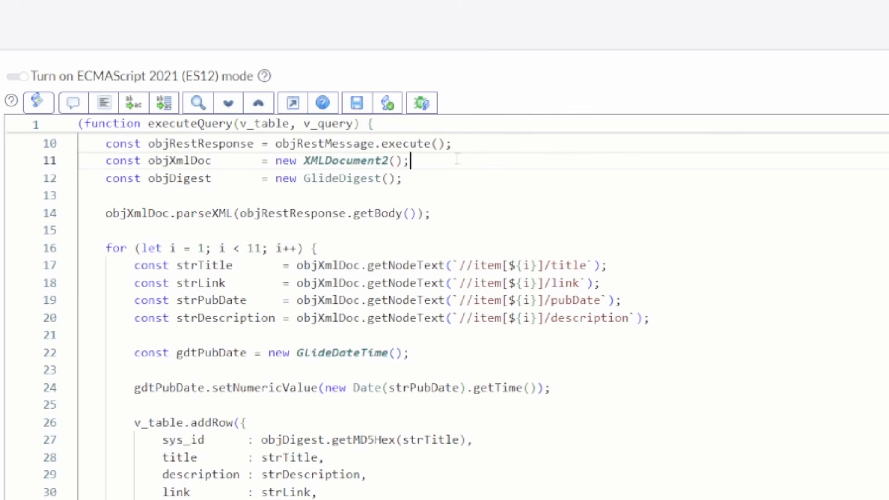
{"action": "left_click", "coordinate": [462, 213]}
{"action": "scroll", "coordinate": [462, 213], "scroll_direction": "down", "scroll_amount": 1}
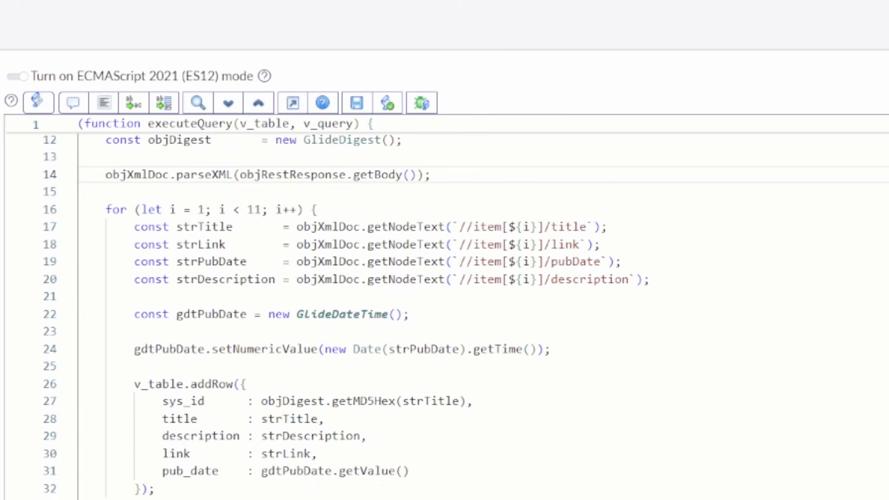
{"action": "scroll", "coordinate": [463, 241], "scroll_direction": "down", "scroll_amount": 2}
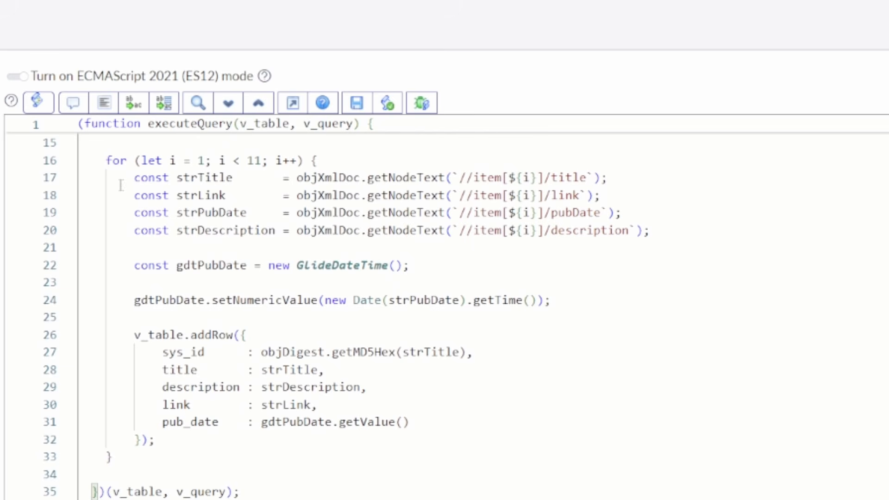
Highlight the item loop, the addRow block and the MD5-based sys_id expression in the query script for review
{"action": "left_click_drag", "start_coordinate": [106, 162], "coordinate": [113, 458]}
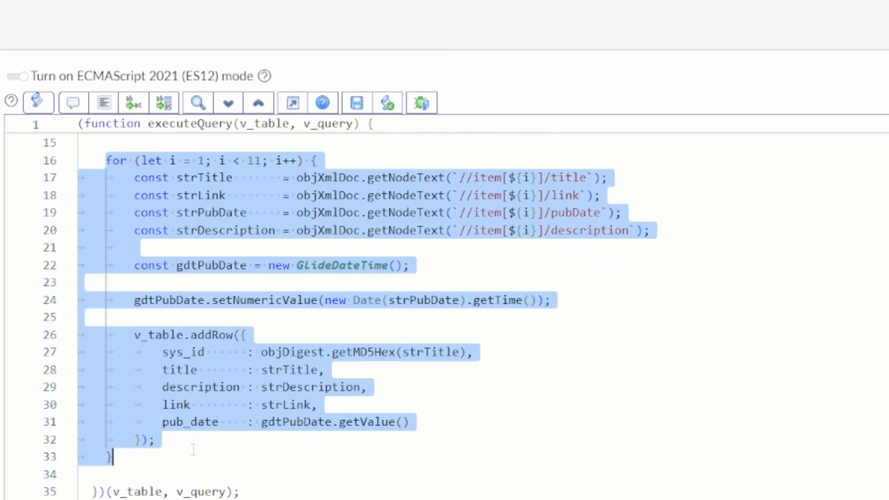
{"action": "left_click", "coordinate": [264, 440]}
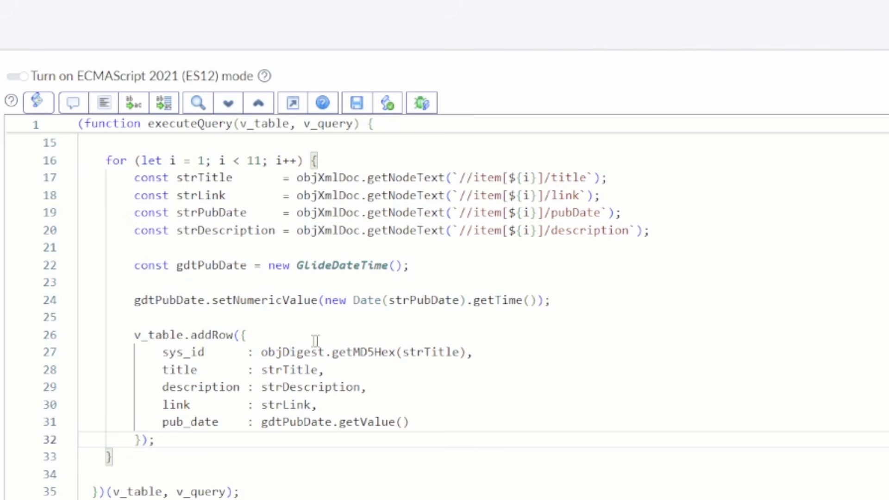
{"action": "left_click_drag", "start_coordinate": [135, 334], "coordinate": [473, 439]}
{"action": "left_click", "coordinate": [486, 438]}
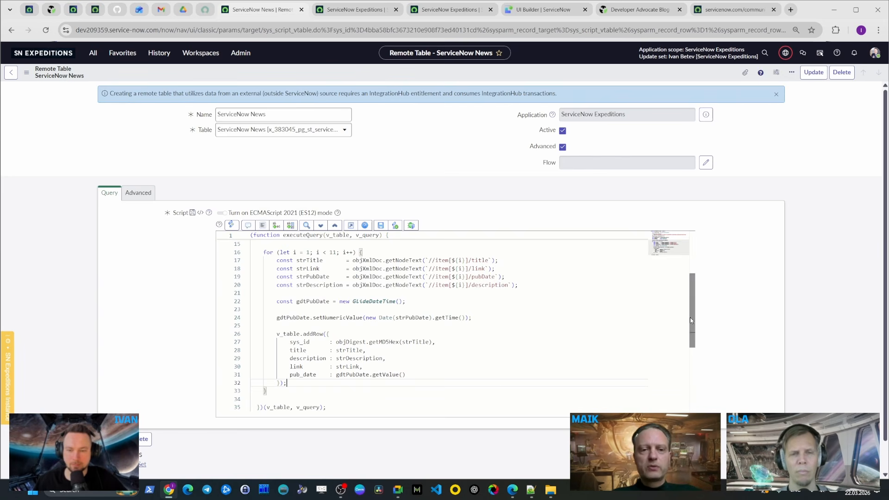
{"action": "left_click_drag", "start_coordinate": [436, 342], "coordinate": [336, 343]}
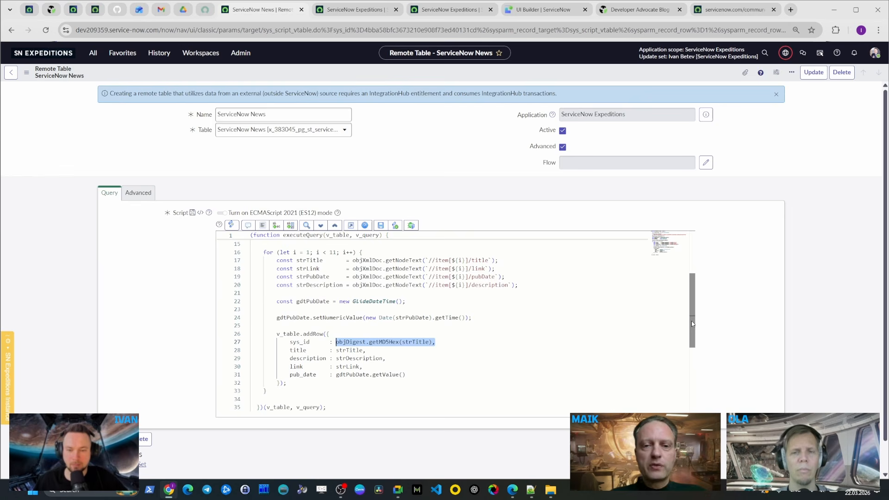
{"action": "left_click", "coordinate": [449, 342]}
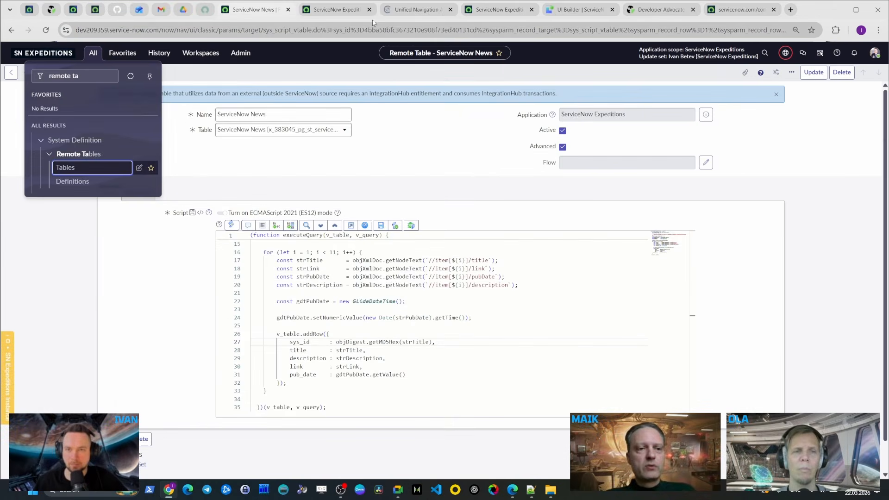
In a separate tab, find the ServiceNow News remote table with the label filter ServiceNow and show its record list
{"action": "left_click_drag", "start_coordinate": [394, 14], "coordinate": [320, 18]}
{"action": "left_click", "coordinate": [79, 112]}
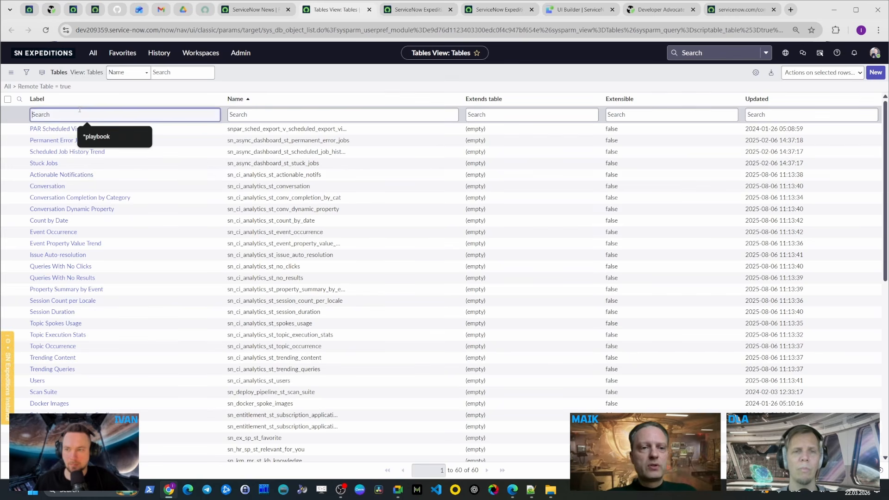
{"action": "type", "text": "ServiceNow"}
{"action": "key", "text": "Return"}
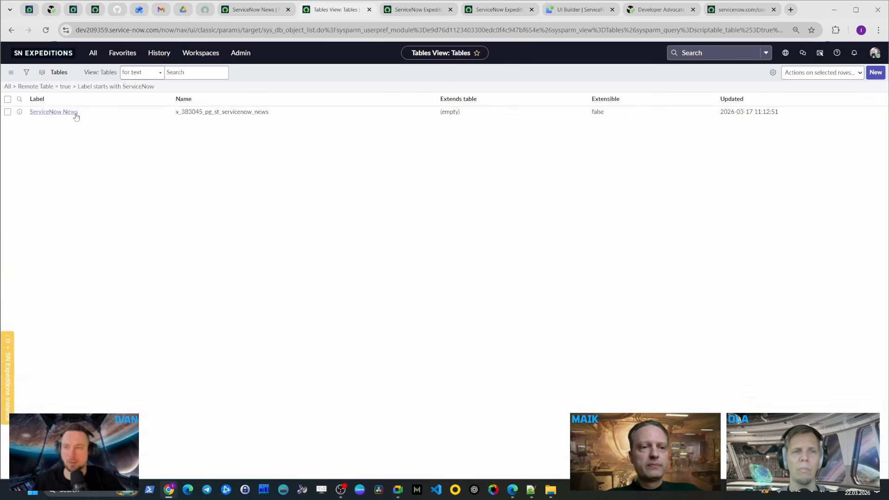
{"action": "left_click", "coordinate": [76, 112]}
{"action": "scroll", "coordinate": [92, 324], "scroll_direction": "down", "scroll_amount": 2}
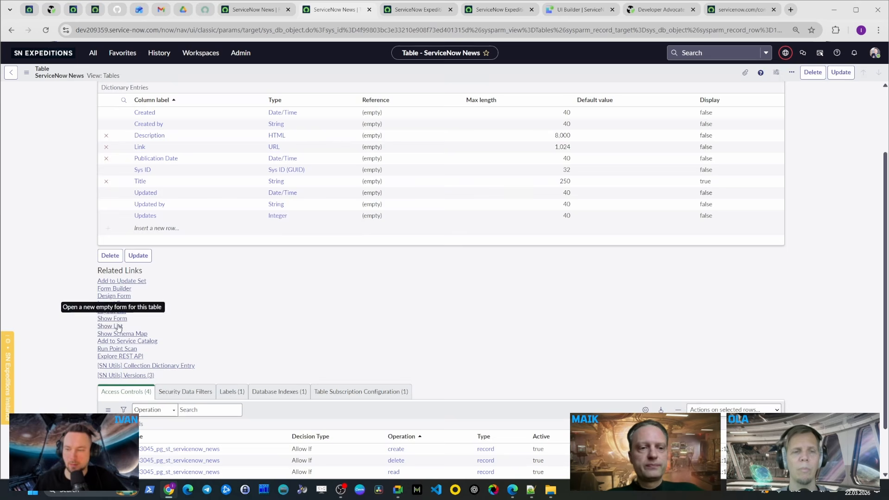
{"action": "left_click", "coordinate": [119, 327]}
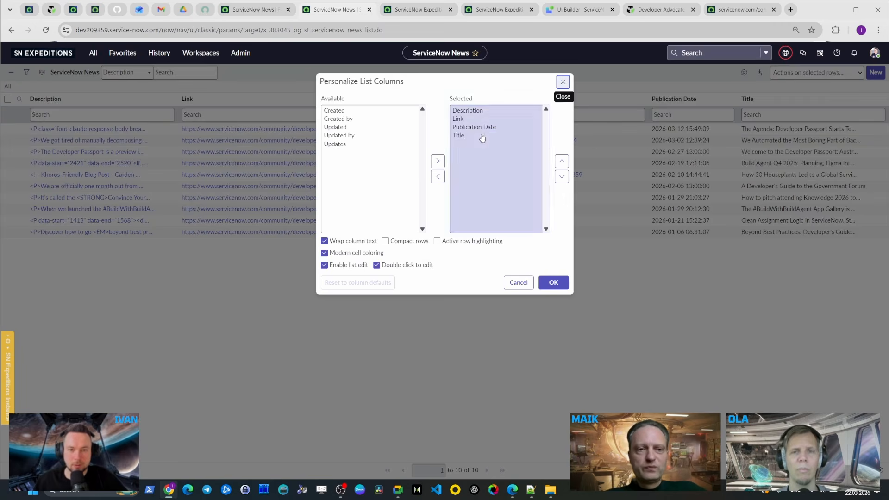
Make Title the first column of the ServiceNow News list and open the record "The Agenda: Developer Passport Starts Today!"
{"action": "left_click", "coordinate": [479, 135]}
{"action": "left_click", "coordinate": [559, 162]}
{"action": "left_click", "coordinate": [559, 162]}
{"action": "left_click", "coordinate": [560, 162]}
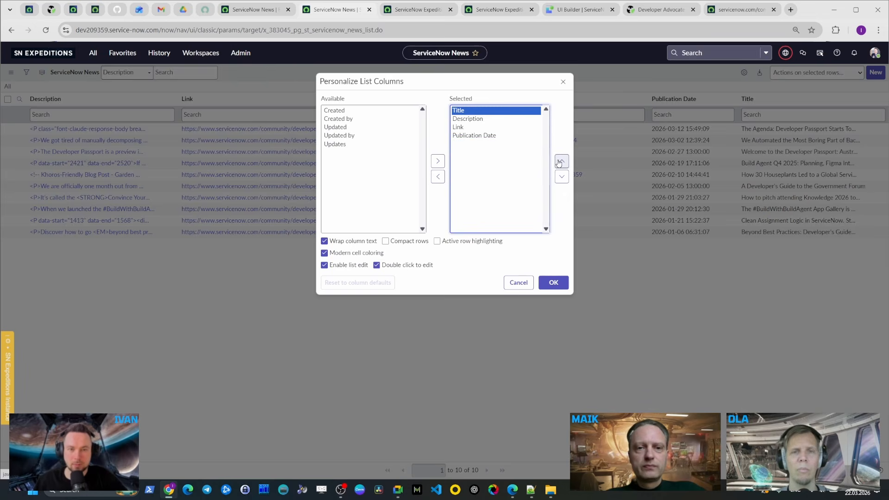
{"action": "left_click", "coordinate": [554, 282]}
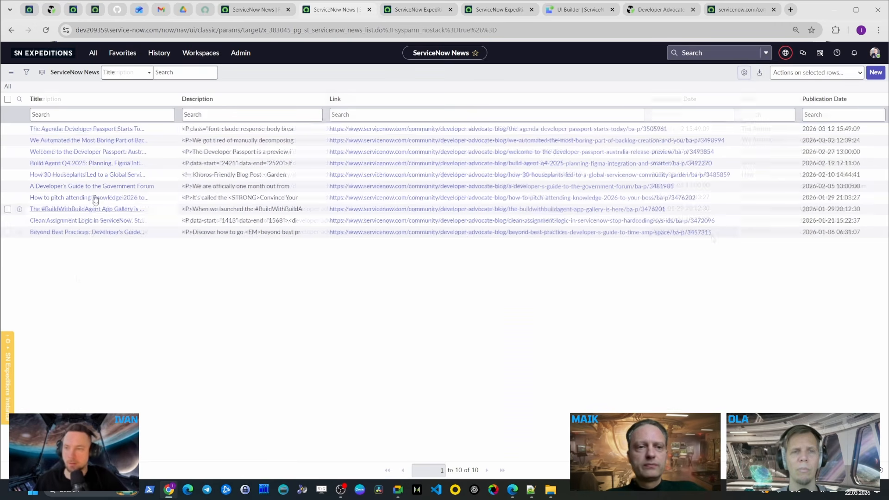
{"action": "left_click", "coordinate": [92, 130]}
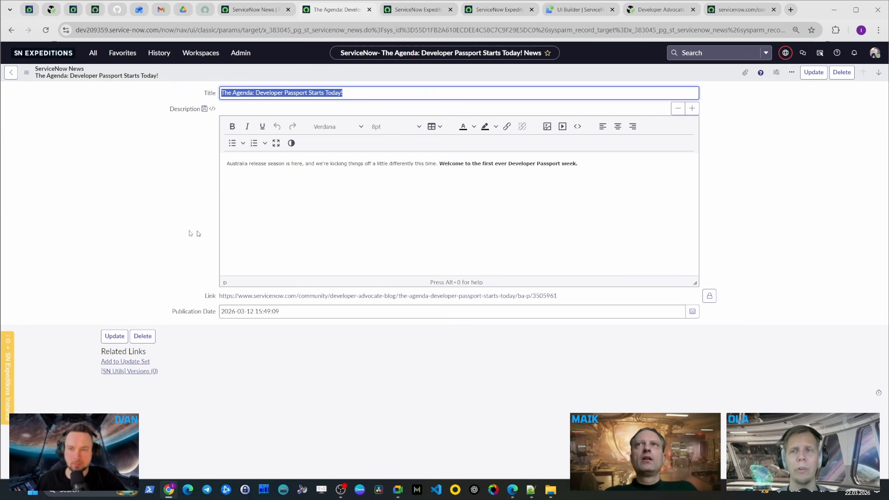
{"action": "left_click", "coordinate": [168, 191]}
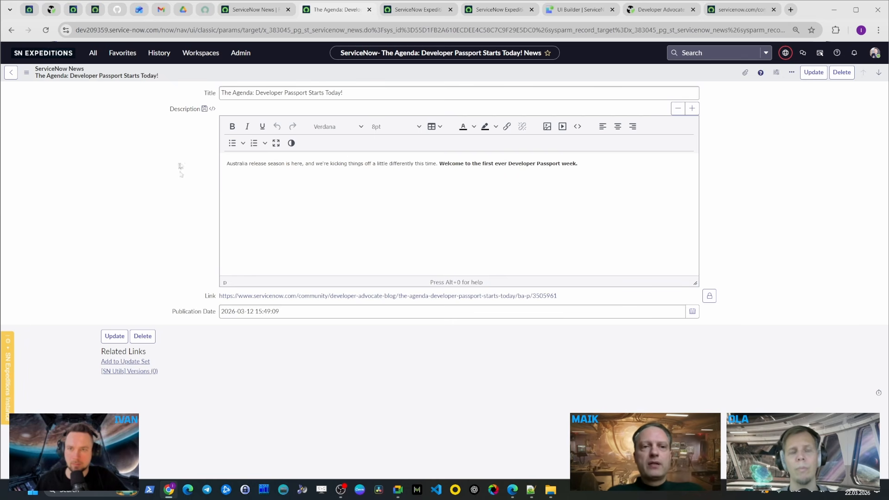
Set the Cache TTL in the ServiceNow News remote table definition to 3600 seconds and save the record
{"action": "left_click", "coordinate": [254, 10]}
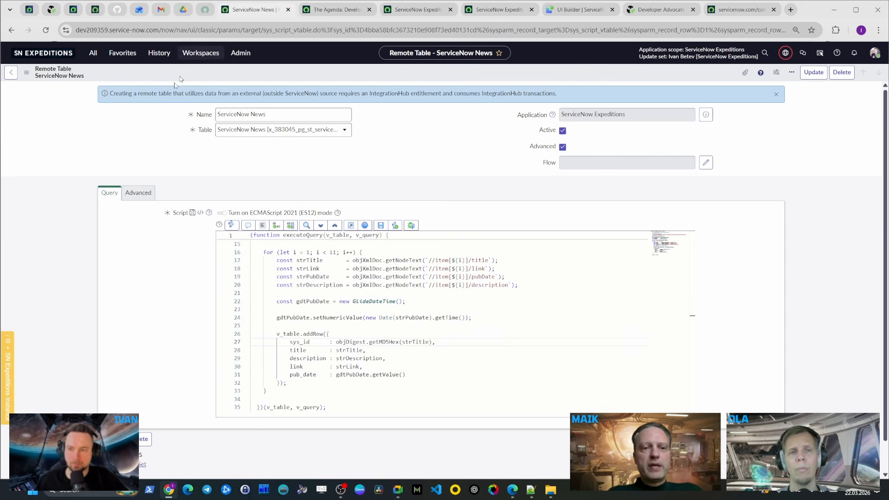
{"action": "left_click", "coordinate": [142, 192]}
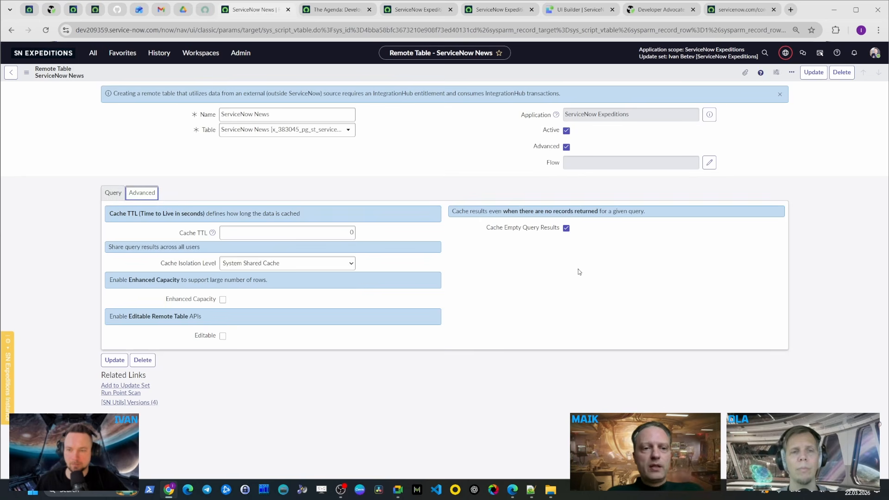
{"action": "left_click", "coordinate": [326, 238]}
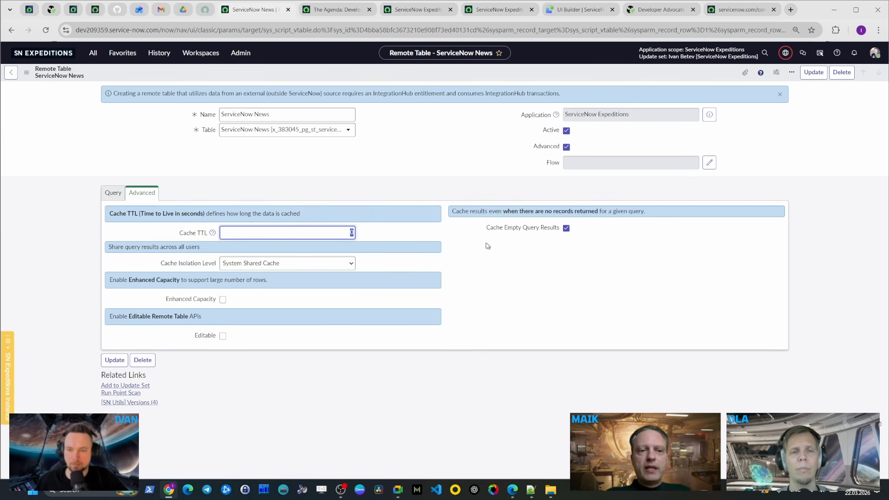
{"action": "left_click", "coordinate": [430, 237]}
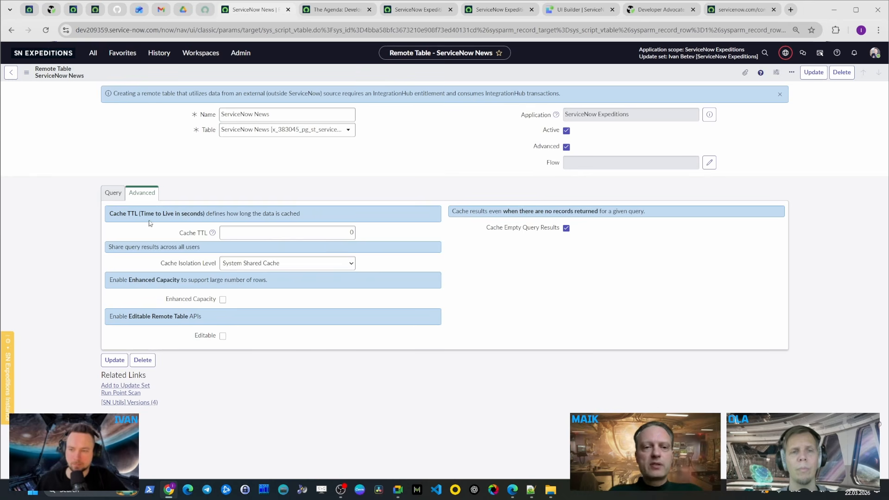
{"action": "left_click_drag", "start_coordinate": [140, 213], "coordinate": [203, 220]}
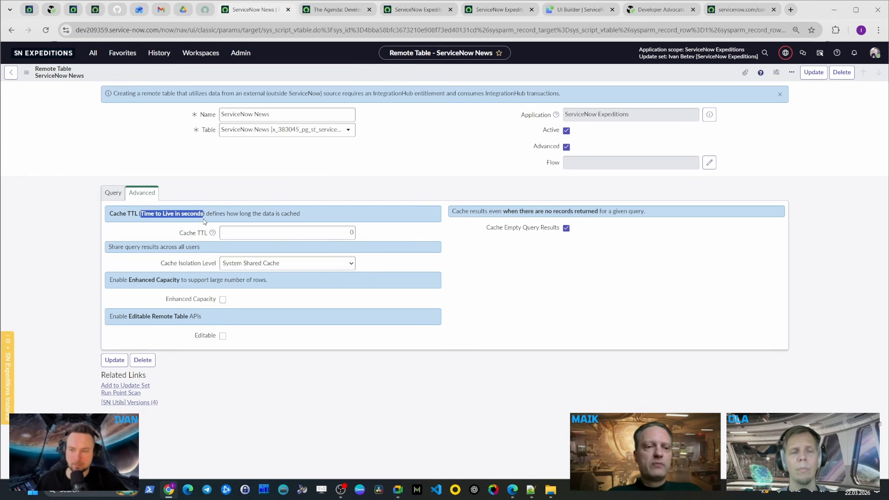
{"action": "left_click_drag", "start_coordinate": [335, 233], "coordinate": [410, 235]}
{"action": "type", "text": "3600"}
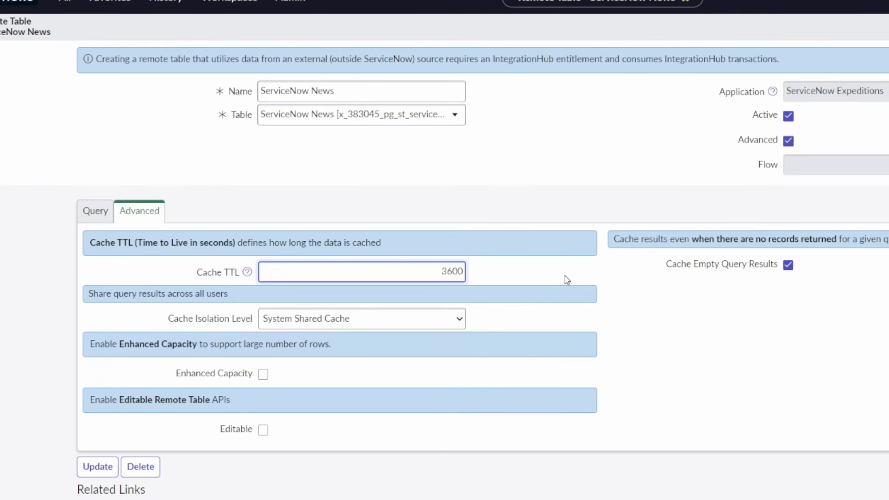
{"action": "left_click", "coordinate": [640, 282]}
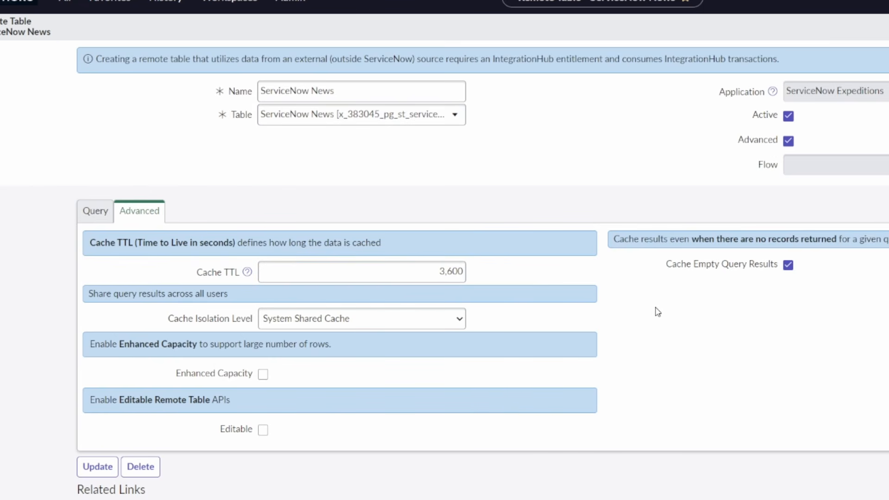
{"action": "right_click", "coordinate": [634, 26]}
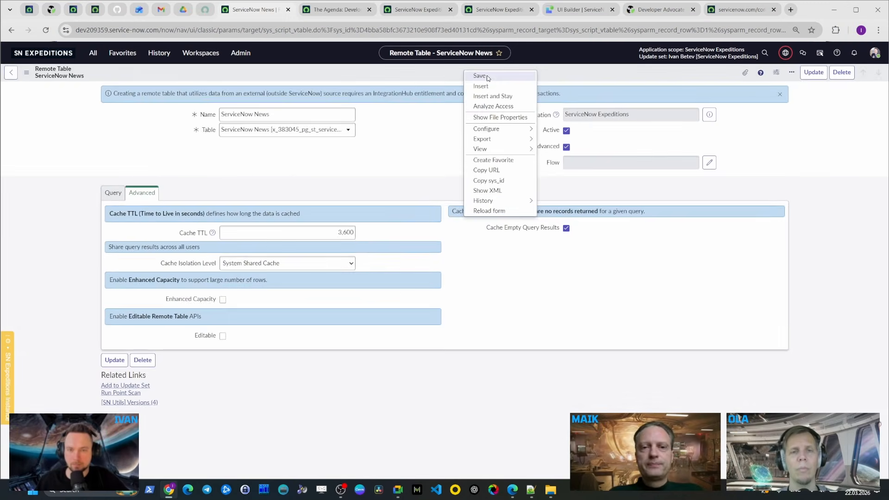
{"action": "left_click", "coordinate": [481, 76]}
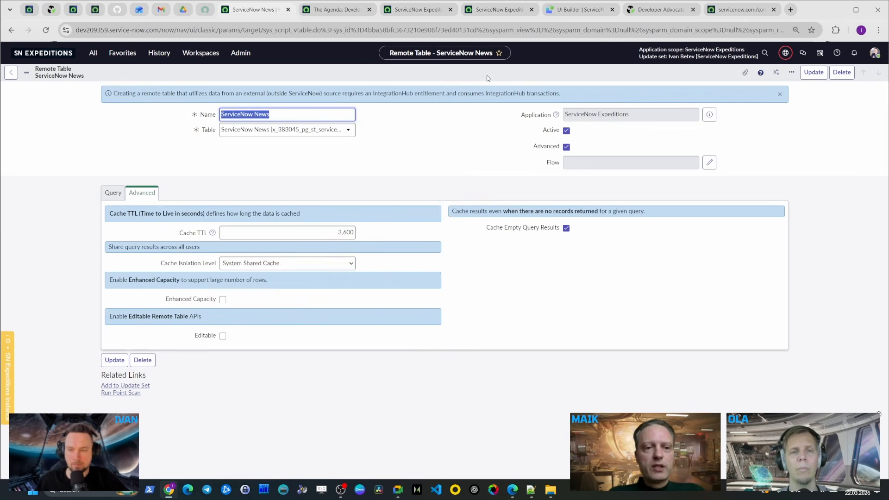
Change the remote table definition's Cache Isolation Level to Cache per User
{"action": "left_click", "coordinate": [337, 263]}
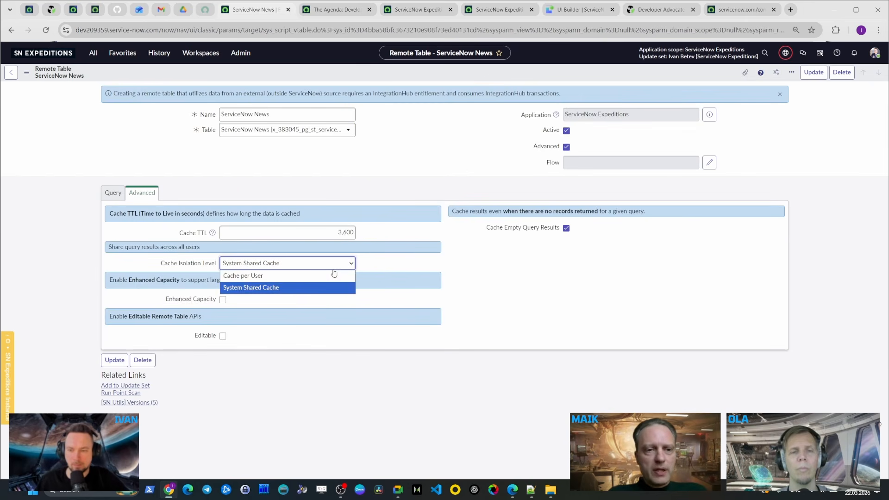
{"action": "left_click", "coordinate": [302, 276]}
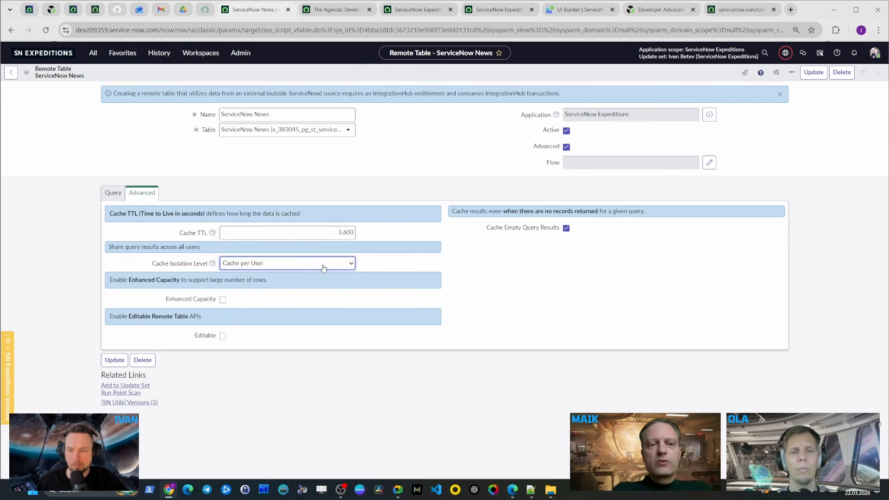
Set the remote table's Cache Isolation Level to System Shared Cache and save the record
{"action": "left_click", "coordinate": [323, 263]}
{"action": "left_click", "coordinate": [283, 284]}
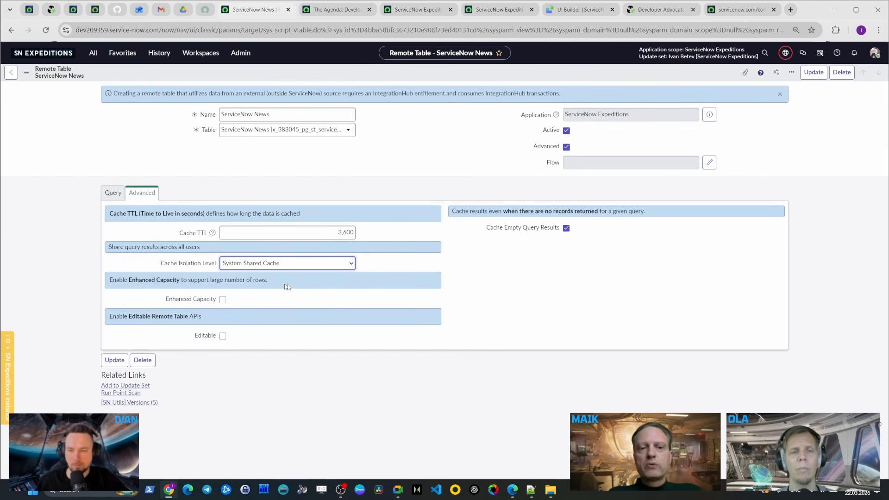
{"action": "left_click", "coordinate": [344, 264]}
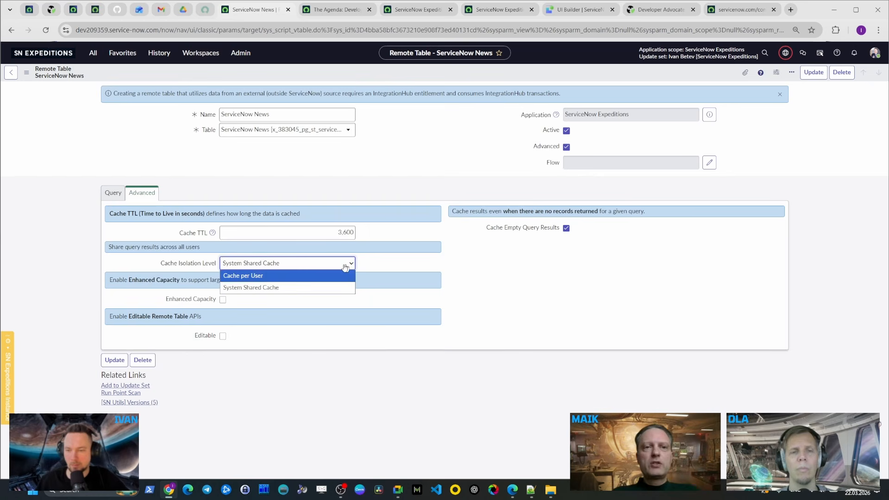
{"action": "left_click", "coordinate": [325, 288]}
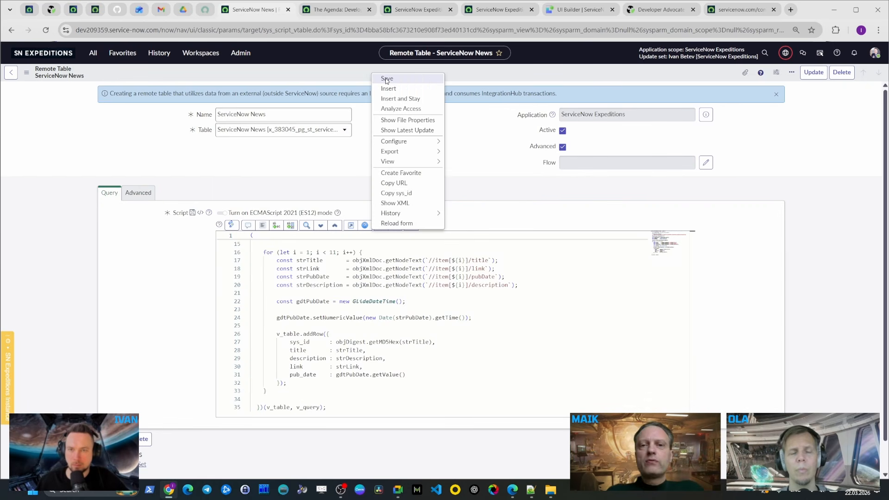
{"action": "left_click", "coordinate": [387, 80]}
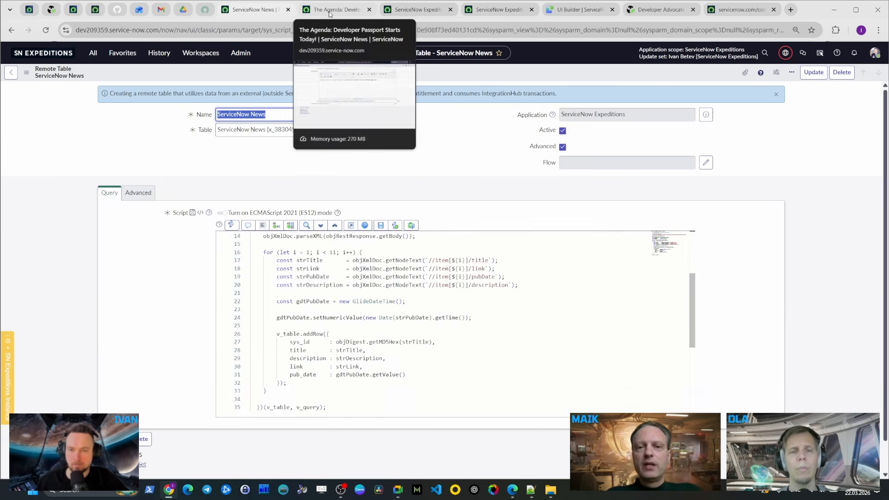
Compare the news record "The Agenda: Developer Passport Starts Today!" with the row fields in the remote table script
{"action": "left_click", "coordinate": [329, 14]}
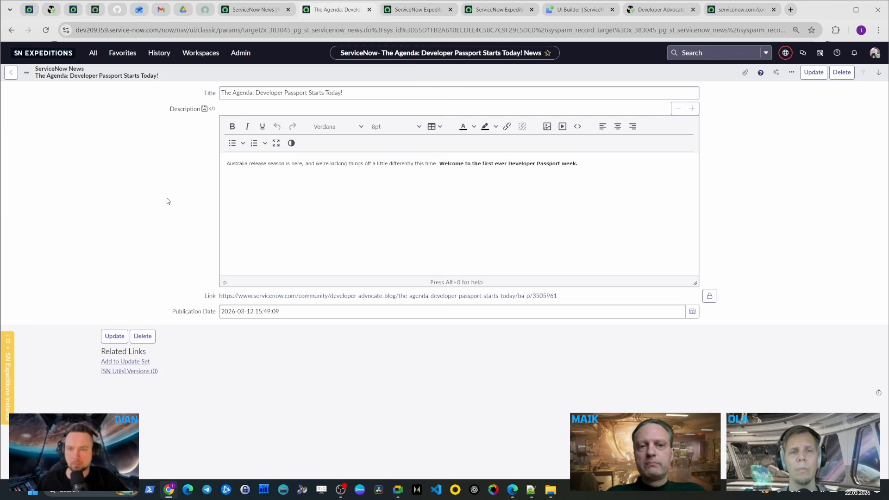
{"action": "key", "text": "ctrl+shift+Tab"}
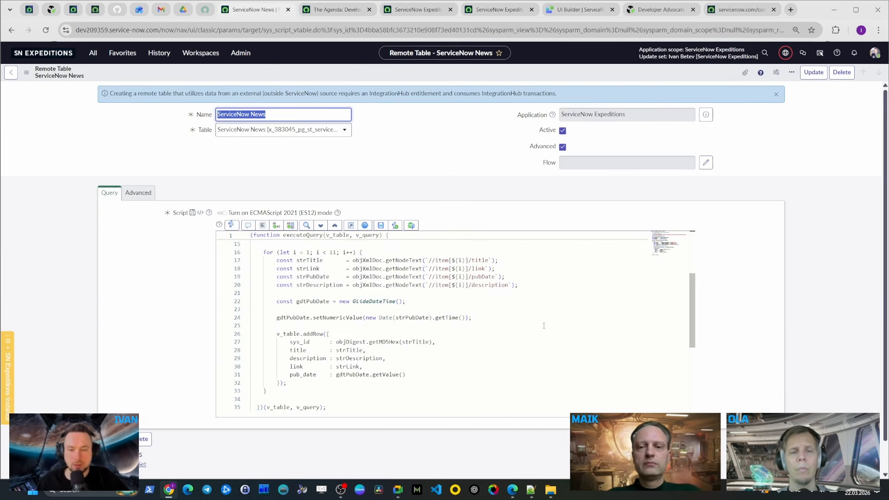
{"action": "key", "text": "ctrl+Tab"}
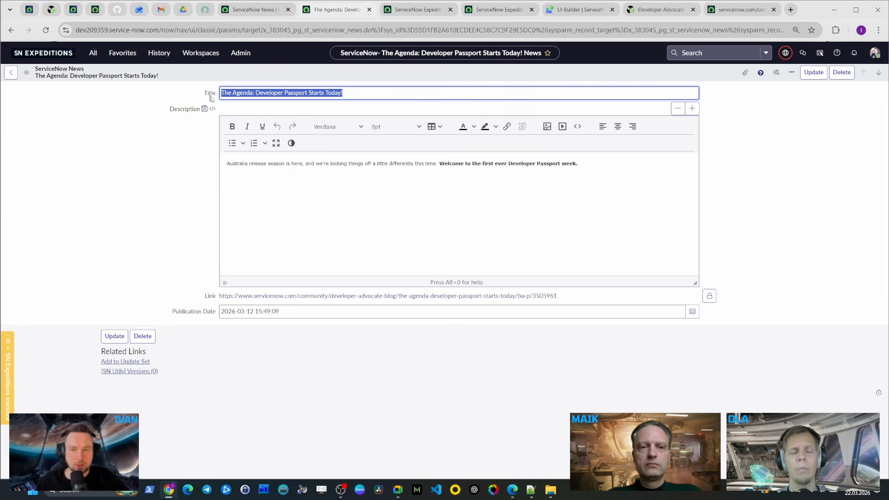
{"action": "left_click", "coordinate": [376, 92]}
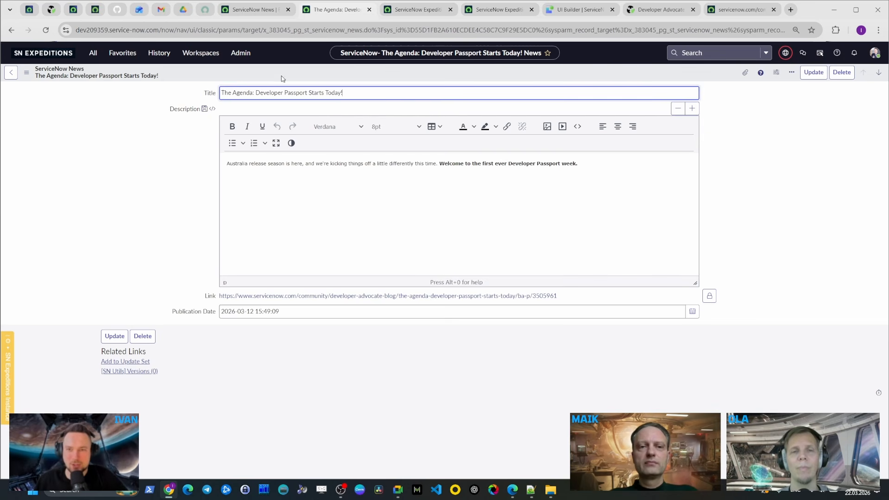
Return to the remote table page and open the ServiceNow Expeditions workspace from there
{"action": "left_click", "coordinate": [499, 9]}
{"action": "left_click", "coordinate": [256, 9]}
{"action": "left_click", "coordinate": [207, 55]}
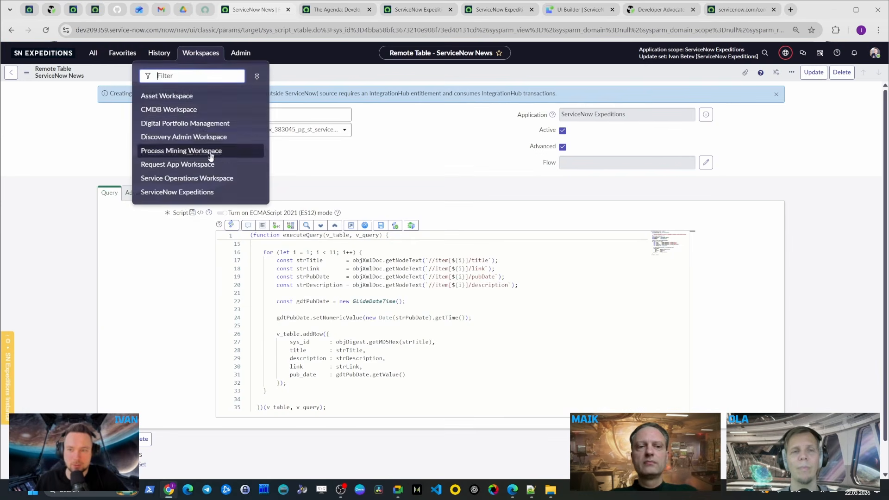
{"action": "left_click", "coordinate": [208, 193]}
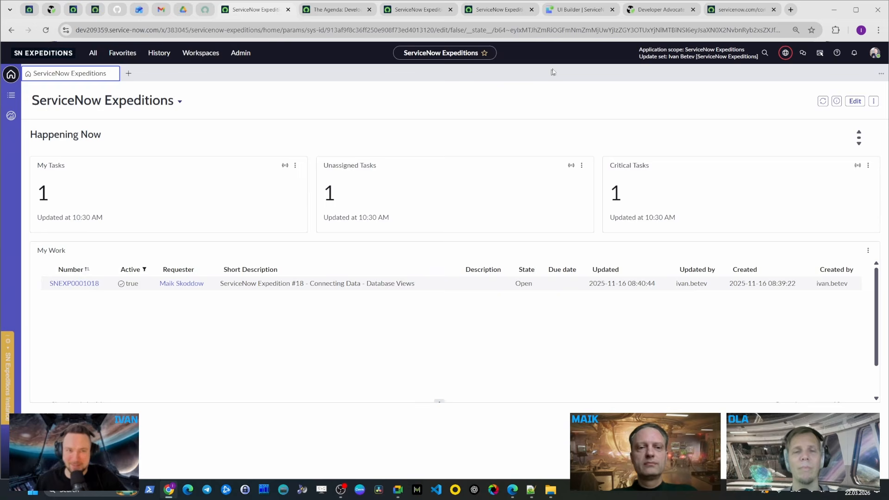
Switch to UI Builder, filter the experiences by title ServiceNow, and open the Home default page of ServiceNow Expeditions for editing
{"action": "left_click", "coordinate": [579, 9]}
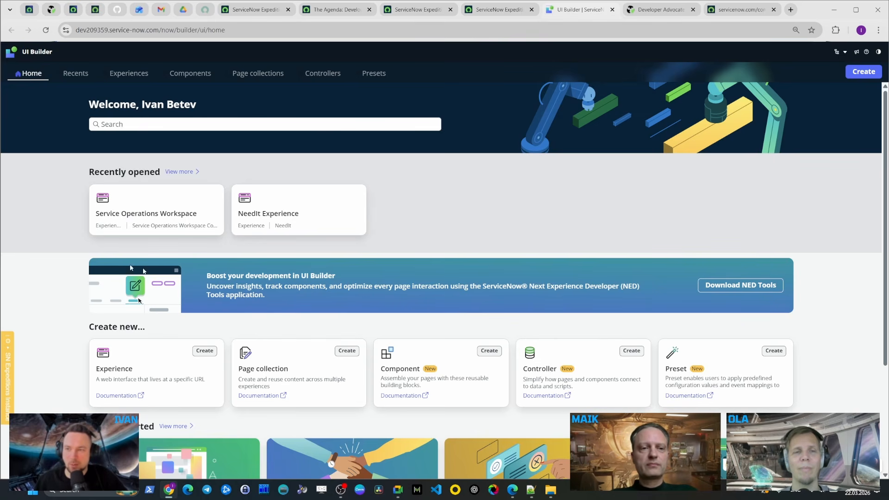
{"action": "left_click", "coordinate": [129, 75]}
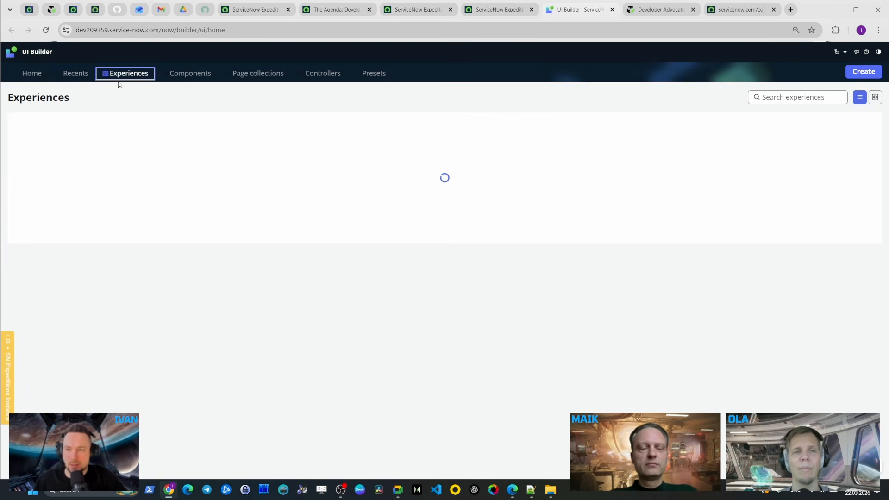
{"action": "left_click", "coordinate": [120, 146]}
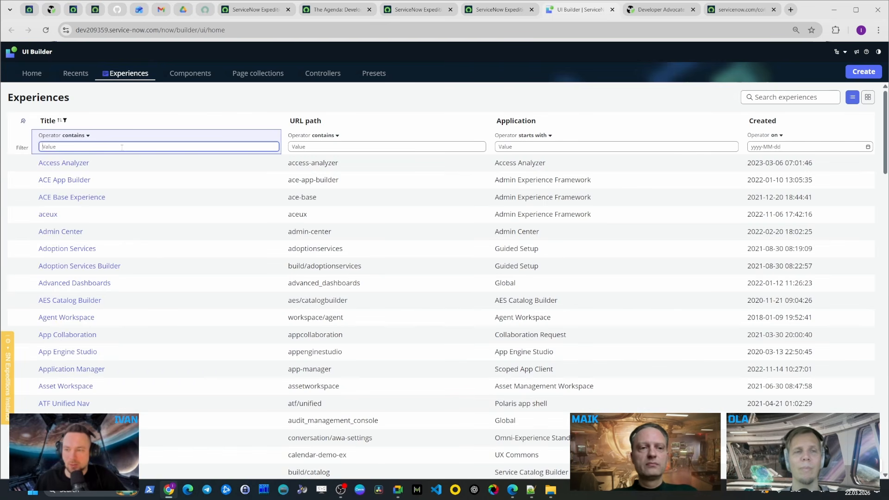
{"action": "type", "text": "ServiceNow"}
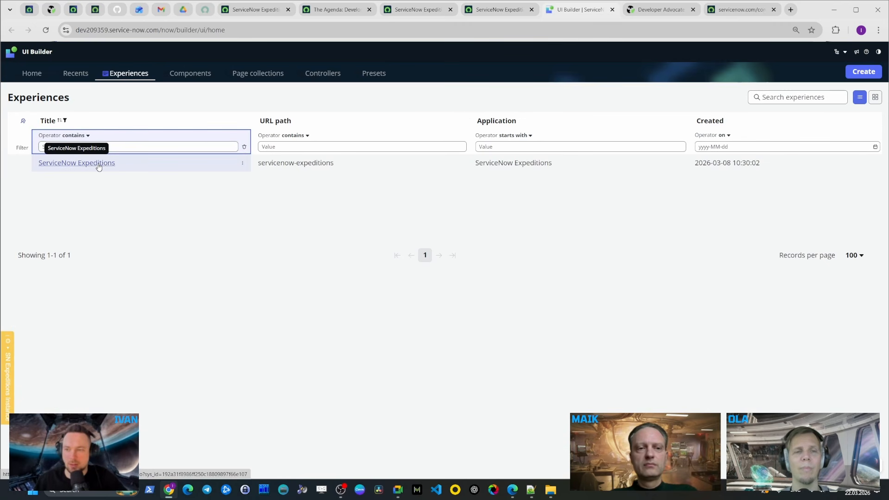
{"action": "left_click", "coordinate": [99, 167]}
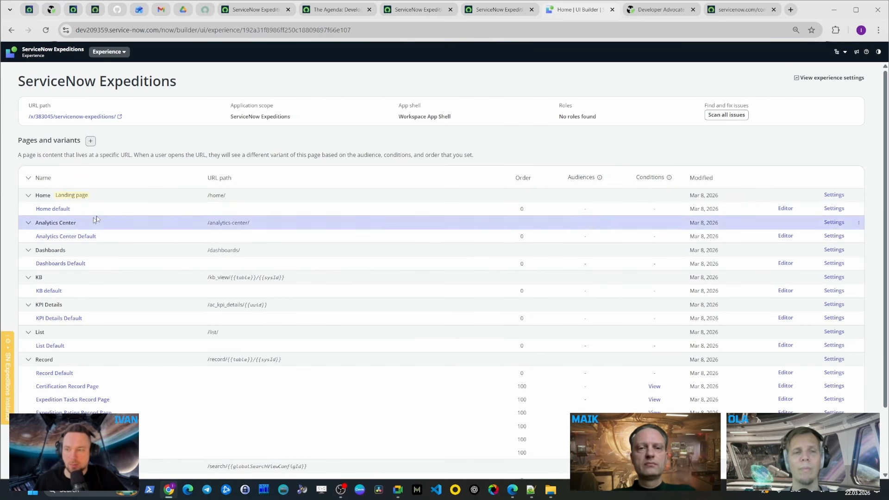
{"action": "left_click", "coordinate": [65, 210]}
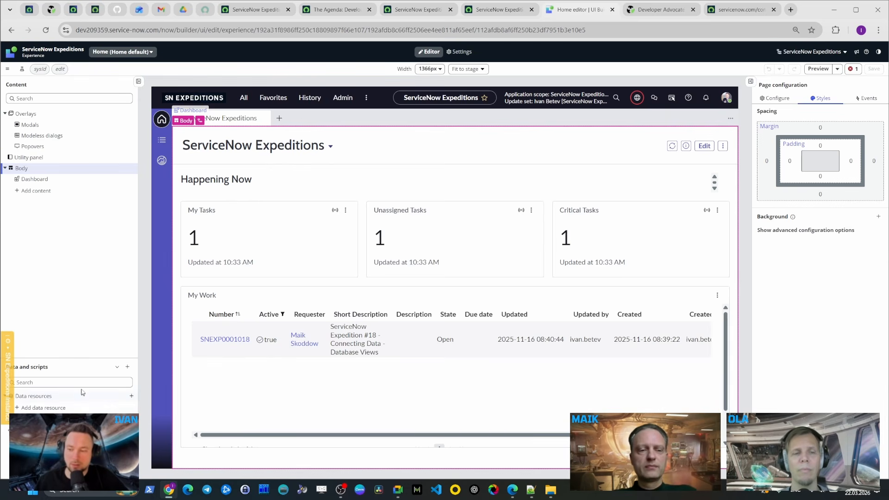
Add a Look Up Records data resource to the Home default page
{"action": "left_click", "coordinate": [59, 409]}
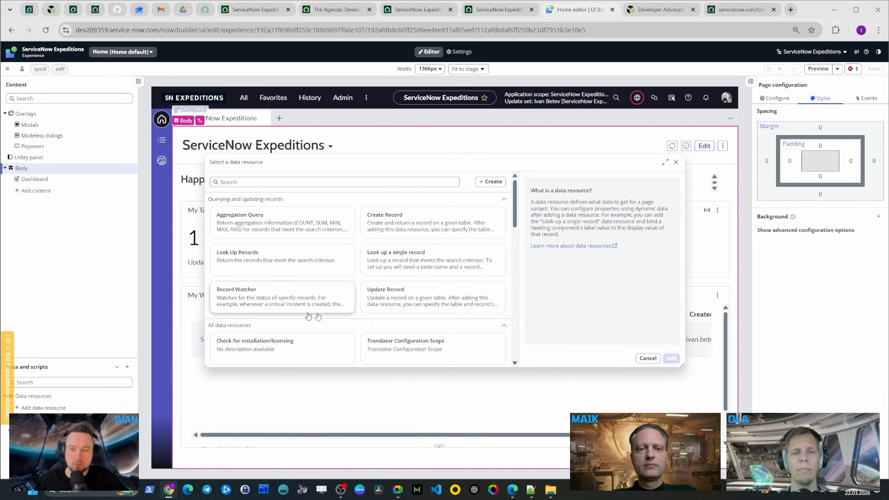
{"action": "left_click", "coordinate": [270, 262]}
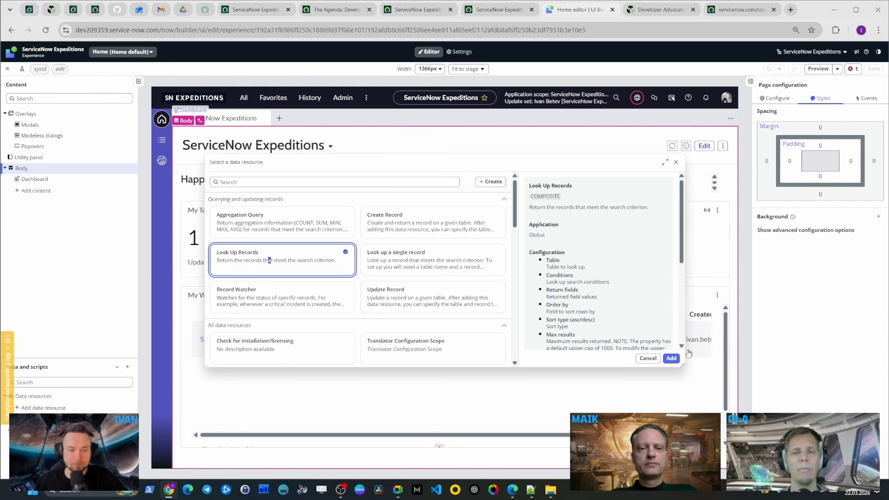
{"action": "left_click", "coordinate": [672, 358]}
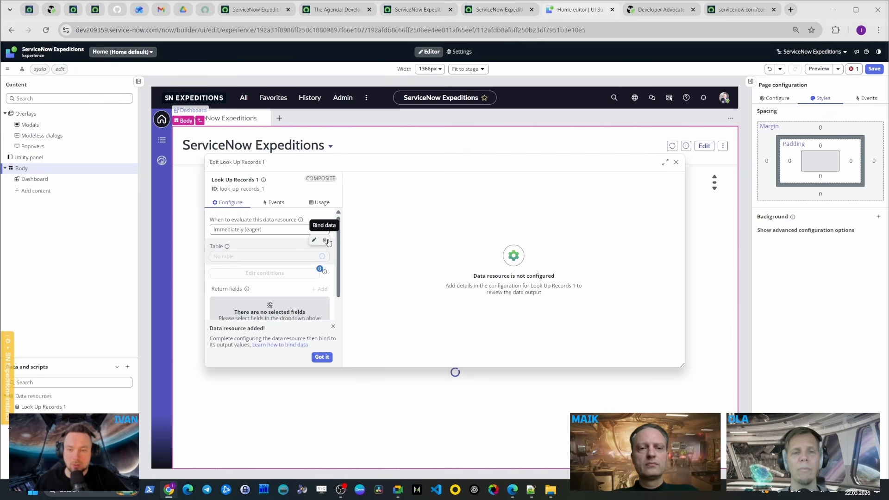
Set the Look Up Records data resource's table to ServiceNow News
{"action": "left_click", "coordinate": [264, 257]}
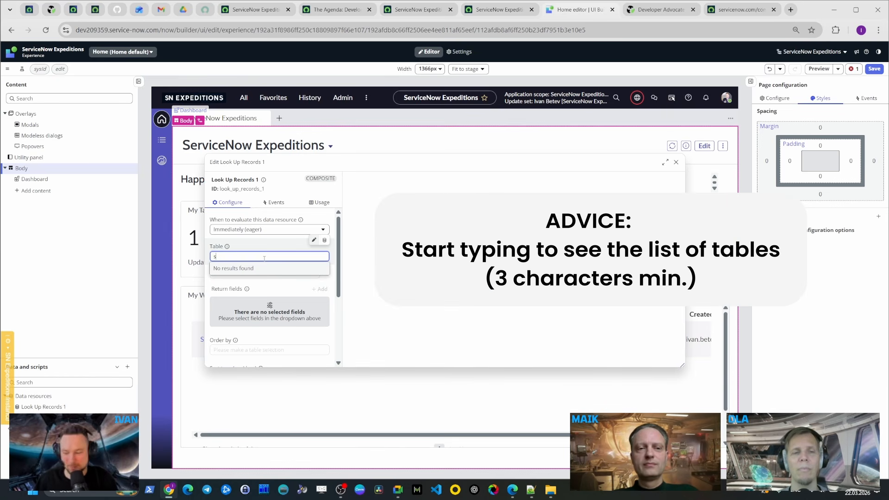
{"action": "type", "text": "r"}
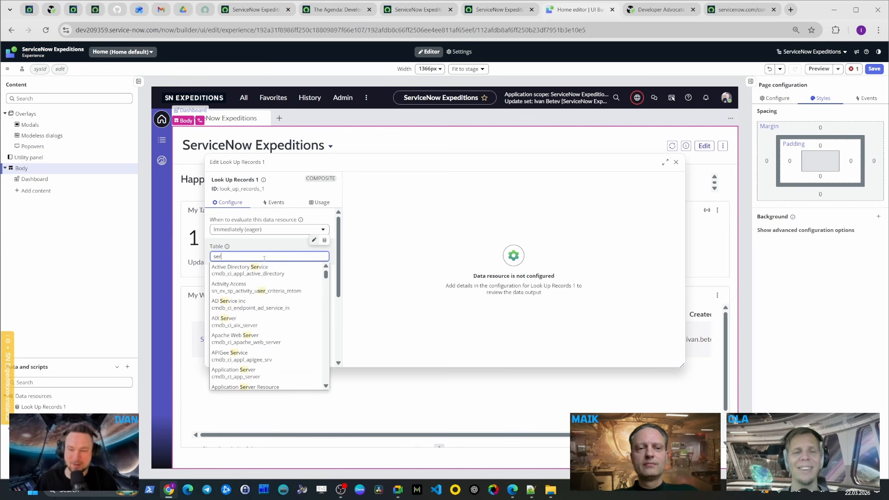
{"action": "type", "text": "vicen"}
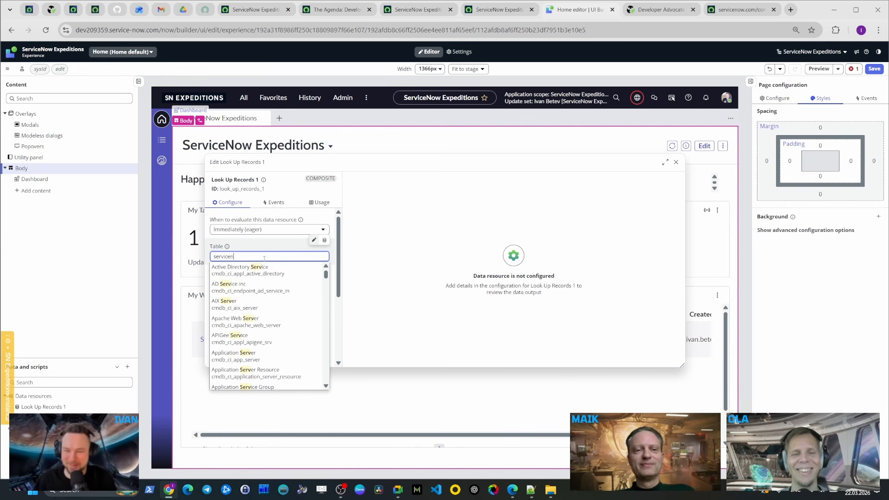
{"action": "type", "text": "ow"}
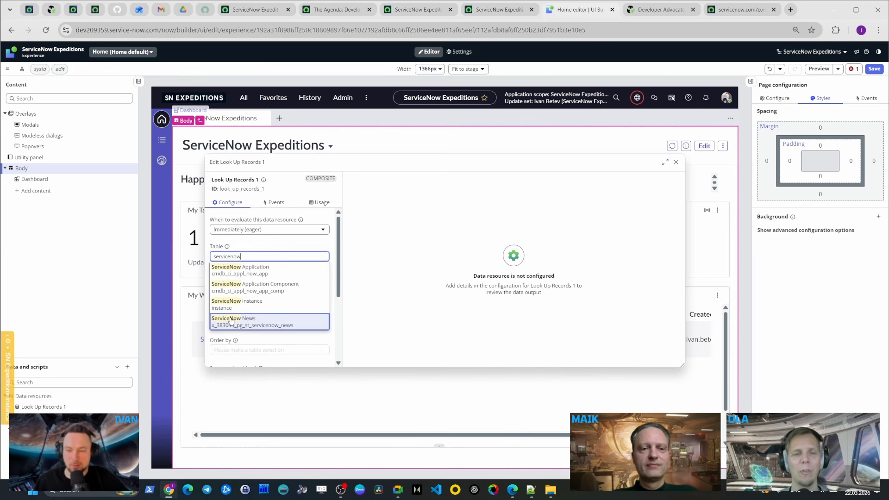
{"action": "left_click", "coordinate": [262, 324]}
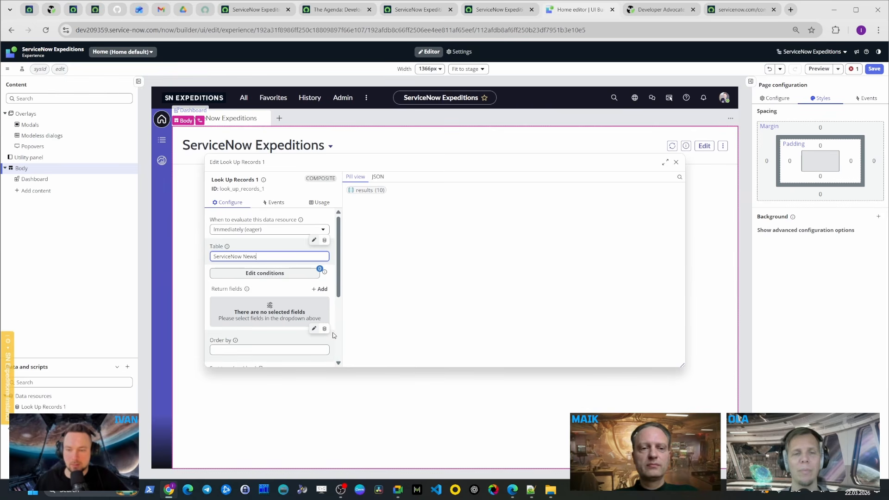
{"action": "scroll", "coordinate": [277, 303], "scroll_direction": "down", "scroll_amount": 1}
{"action": "scroll", "coordinate": [318, 315], "scroll_direction": "up", "scroll_amount": 1}
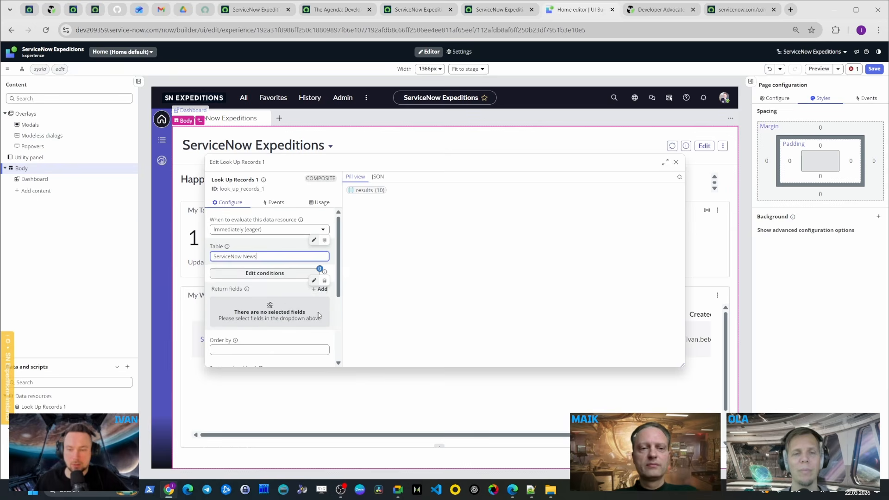
Choose Title, Description and Publication Date as the return fields of the data resource
{"action": "left_click", "coordinate": [322, 289]}
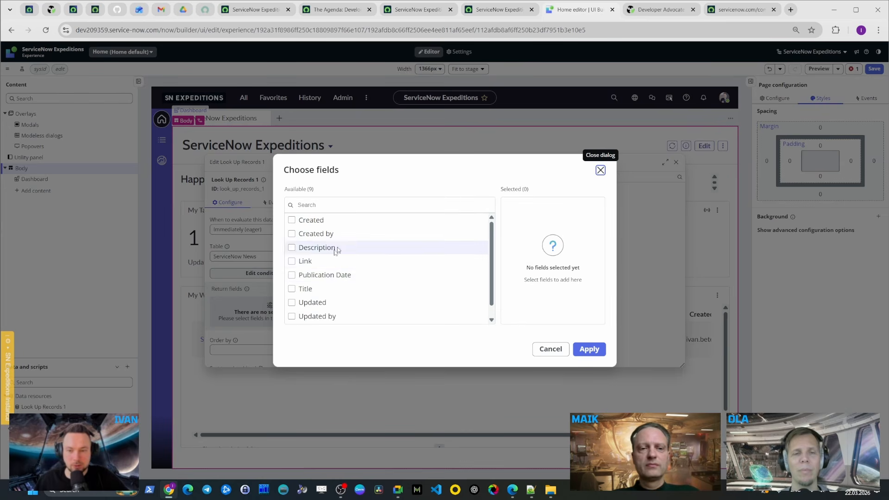
{"action": "left_click", "coordinate": [292, 289]}
{"action": "left_click", "coordinate": [291, 248]}
{"action": "left_click", "coordinate": [292, 262]}
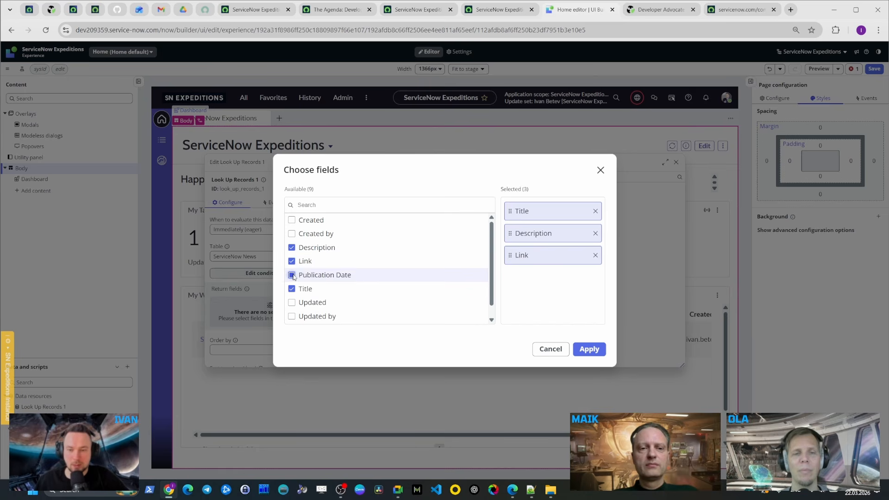
{"action": "left_click", "coordinate": [292, 275]}
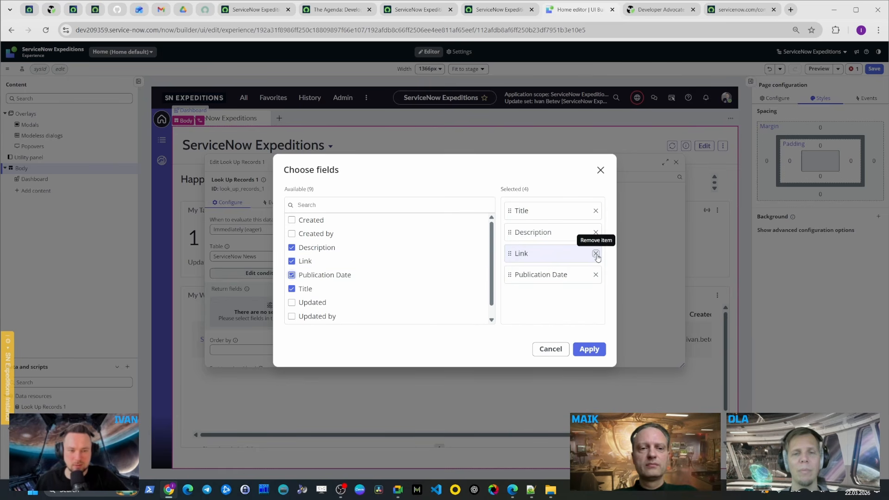
{"action": "left_click", "coordinate": [597, 254]}
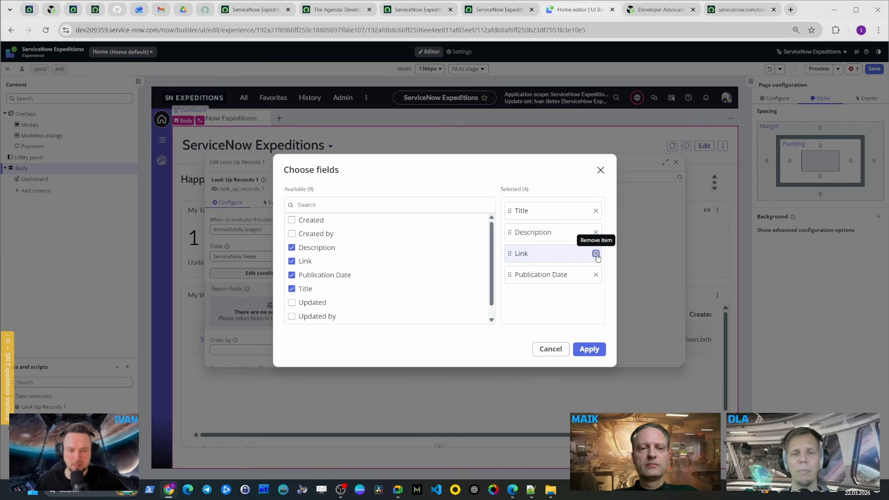
{"action": "left_click", "coordinate": [596, 254]}
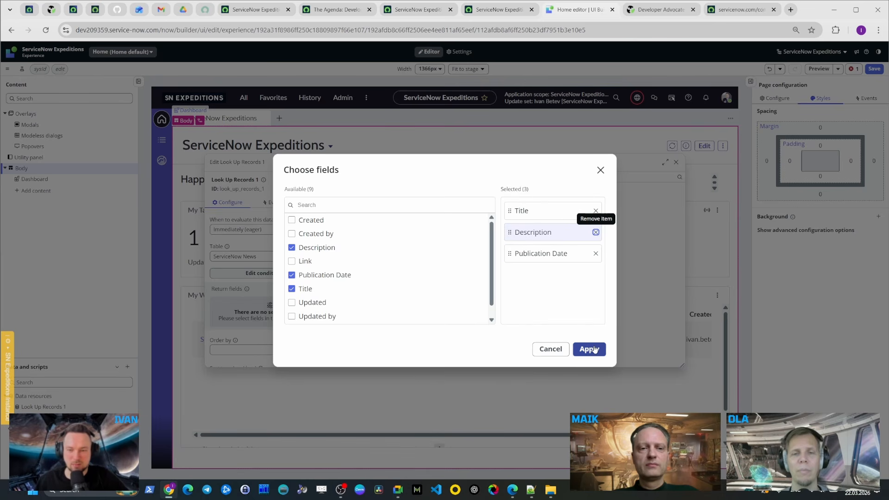
{"action": "left_click", "coordinate": [589, 349]}
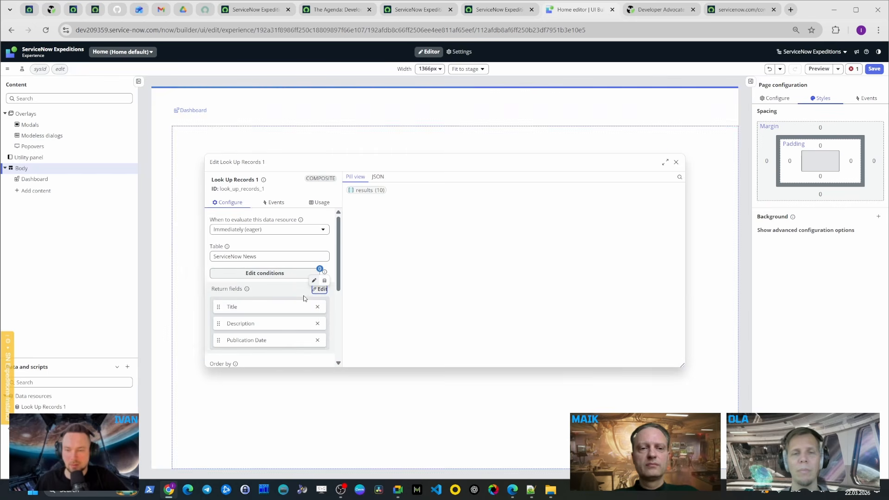
Order the data resource's records by Publication Date with the sort type desc
{"action": "scroll", "coordinate": [274, 277], "scroll_direction": "down", "scroll_amount": 3}
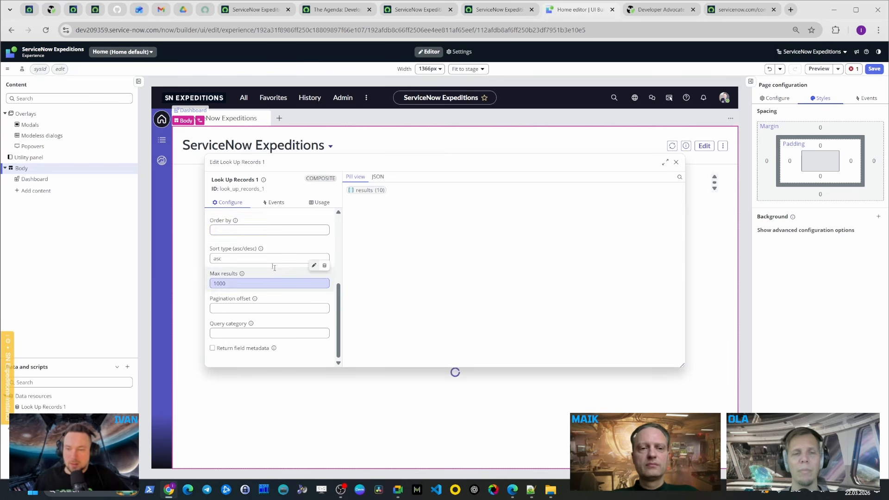
{"action": "left_click", "coordinate": [280, 231]}
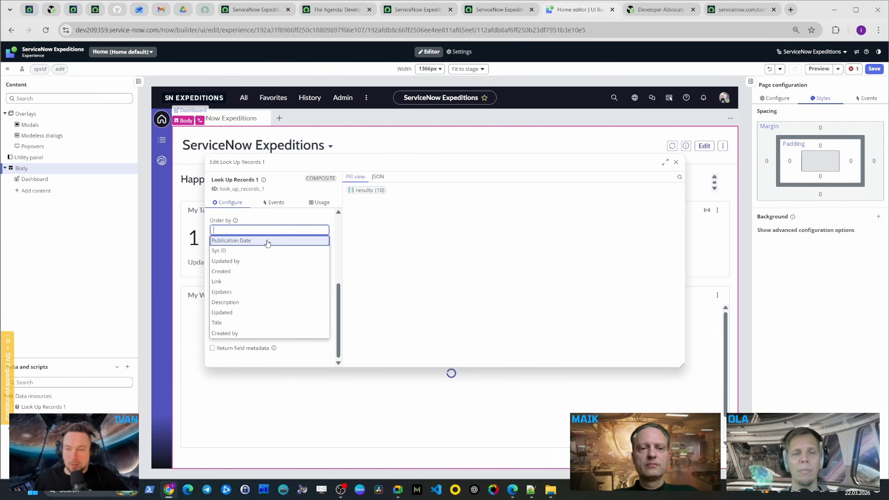
{"action": "left_click", "coordinate": [257, 241]}
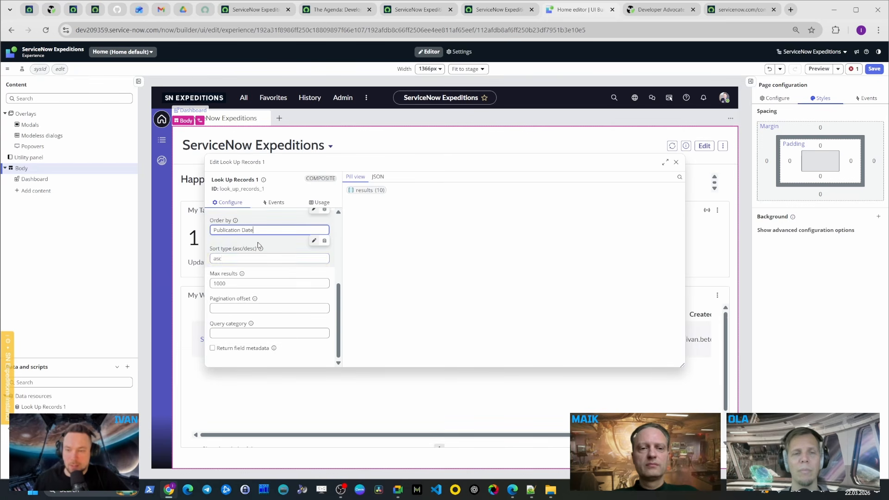
{"action": "left_click", "coordinate": [244, 256]}
{"action": "key", "text": "ctrl+a"}
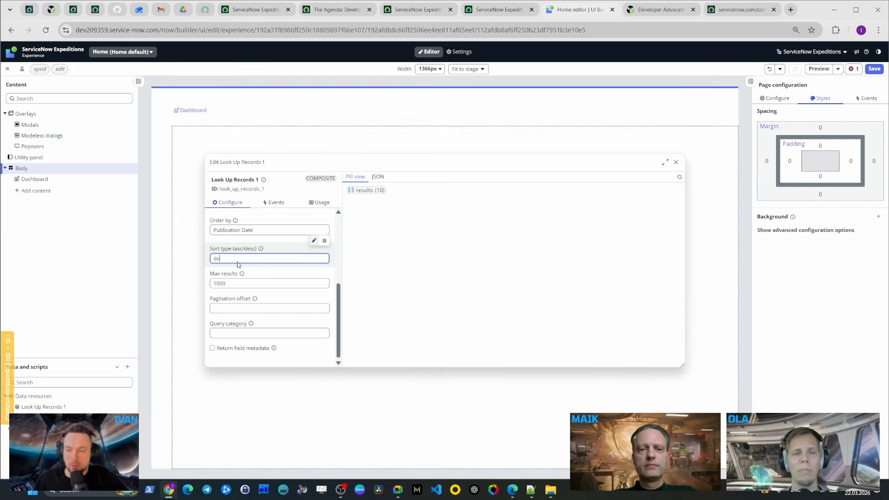
{"action": "type", "text": "desc"}
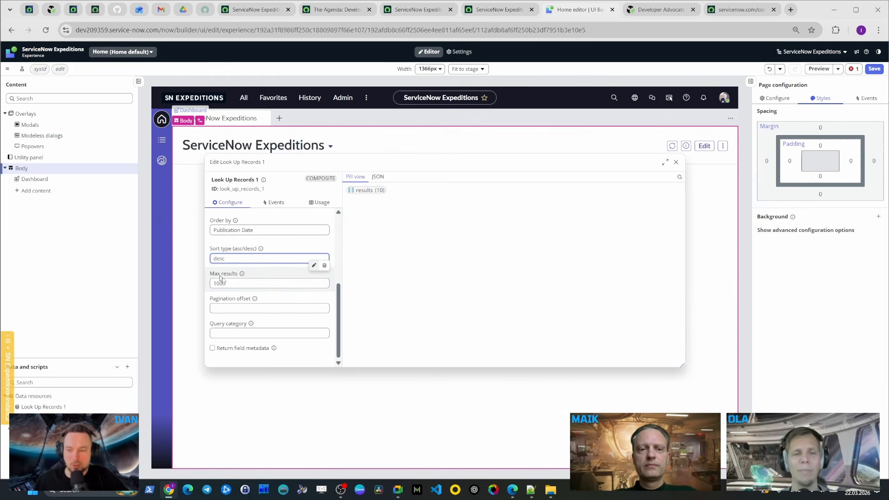
Limit the data resource to a maximum of 3 results
{"action": "left_click", "coordinate": [242, 283]}
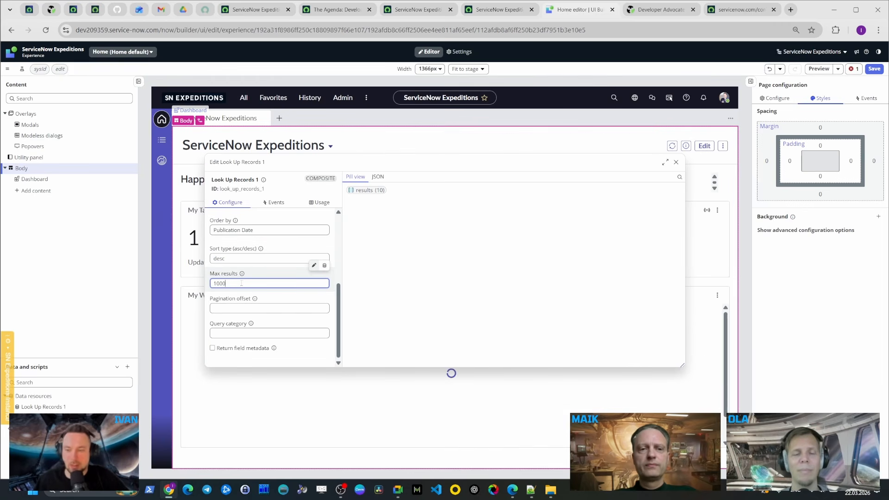
{"action": "key", "text": "ctrl+a"}
{"action": "type", "text": "3"}
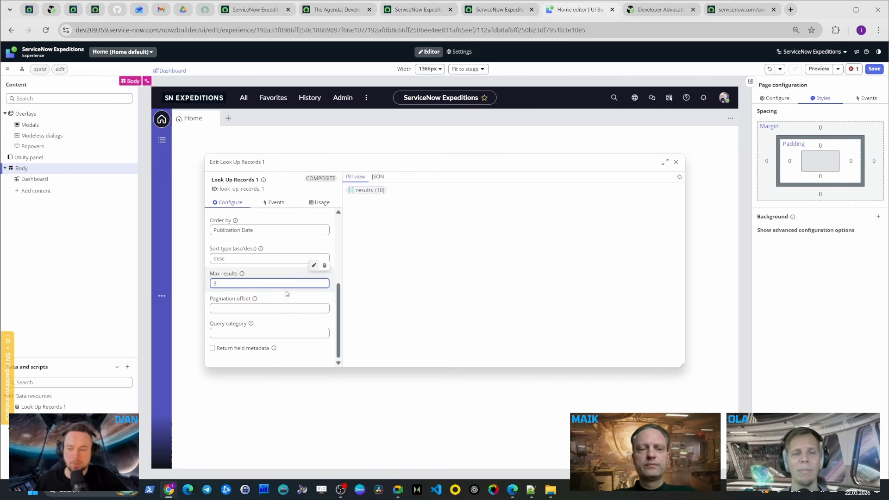
{"action": "left_click", "coordinate": [398, 276]}
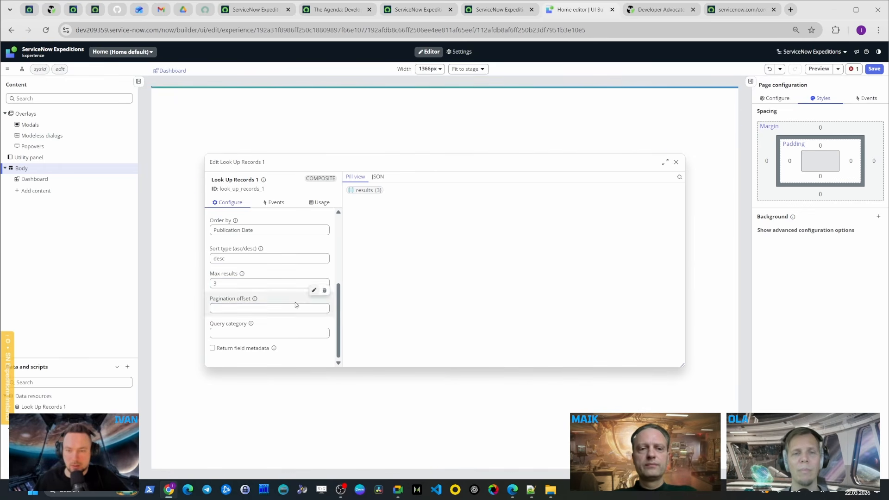
Relabel the Look Up Records 1 data resource as ServiceNow News and close its editor
{"action": "scroll", "coordinate": [295, 305], "scroll_direction": "up", "scroll_amount": 3}
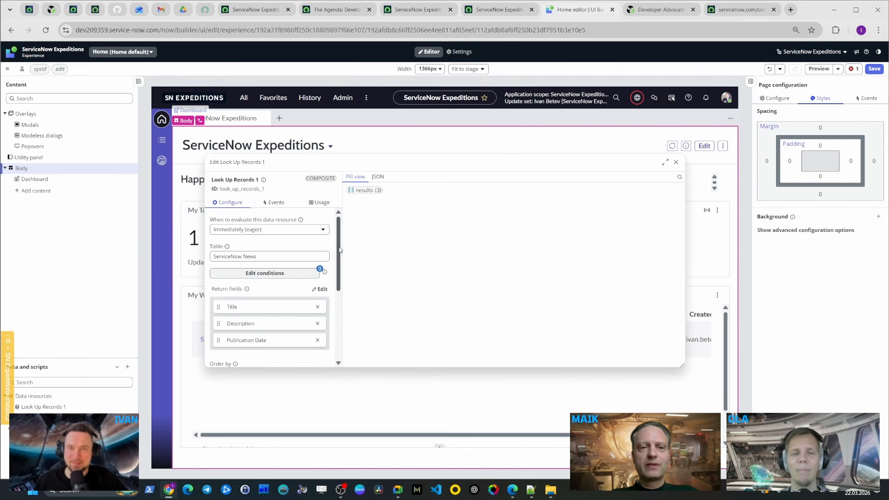
{"action": "left_click", "coordinate": [261, 186]}
{"action": "key", "text": "ctrl+a"}
{"action": "type", "text": "S"}
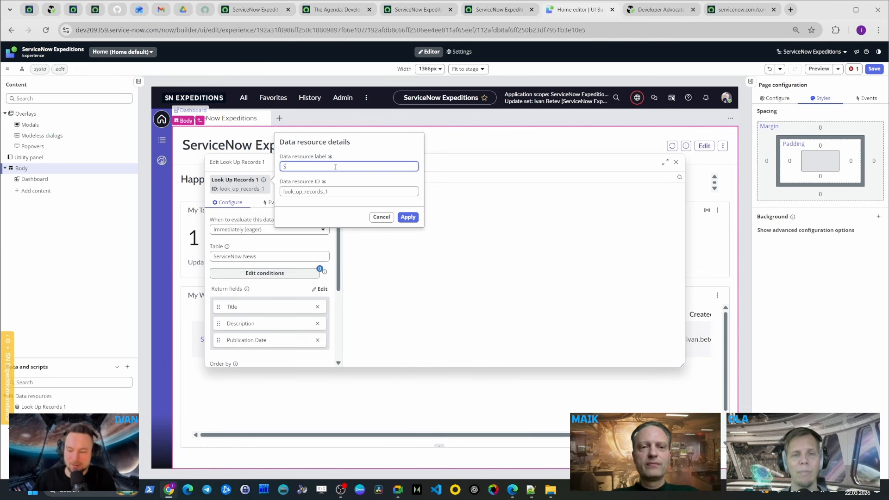
{"action": "type", "text": "erviceNow"}
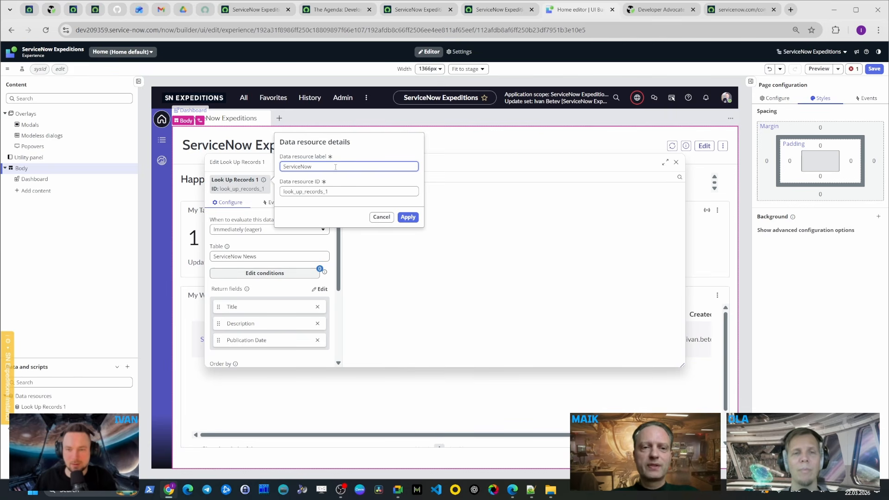
{"action": "type", "text": " News"}
{"action": "left_click", "coordinate": [408, 217]}
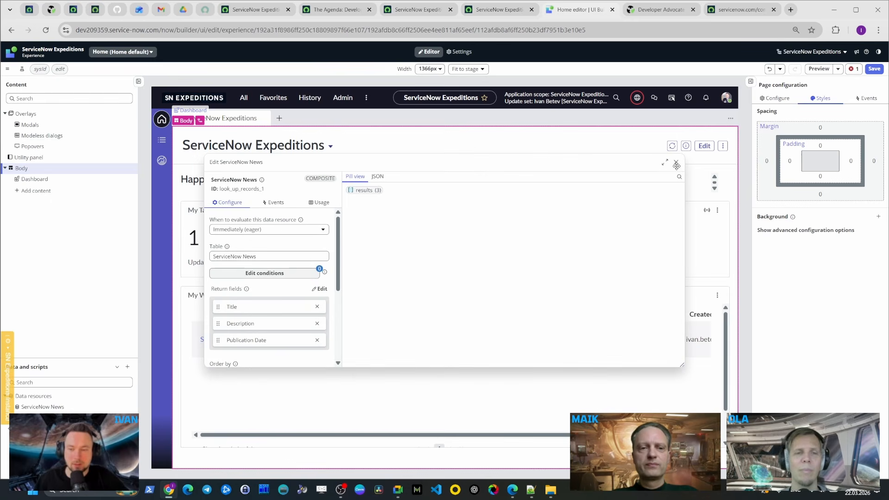
{"action": "left_click", "coordinate": [676, 161]}
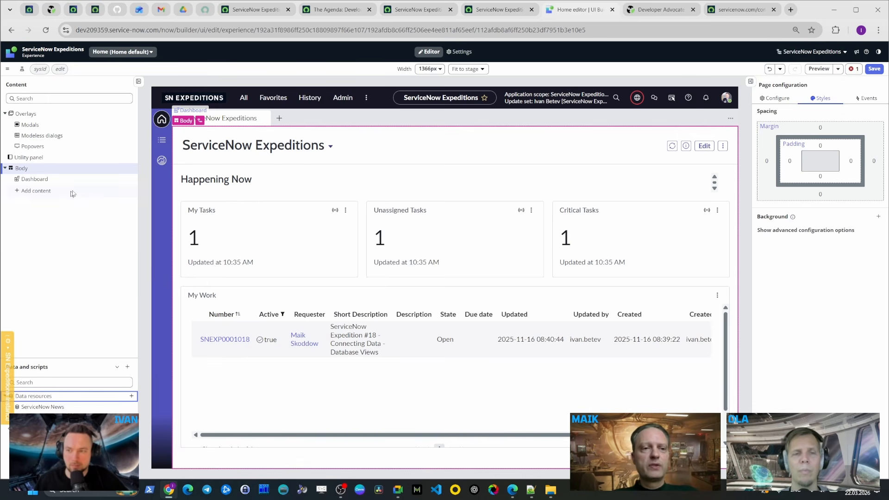
Add a Single column layout before the Dashboard component in the page body
{"action": "left_click", "coordinate": [84, 183]}
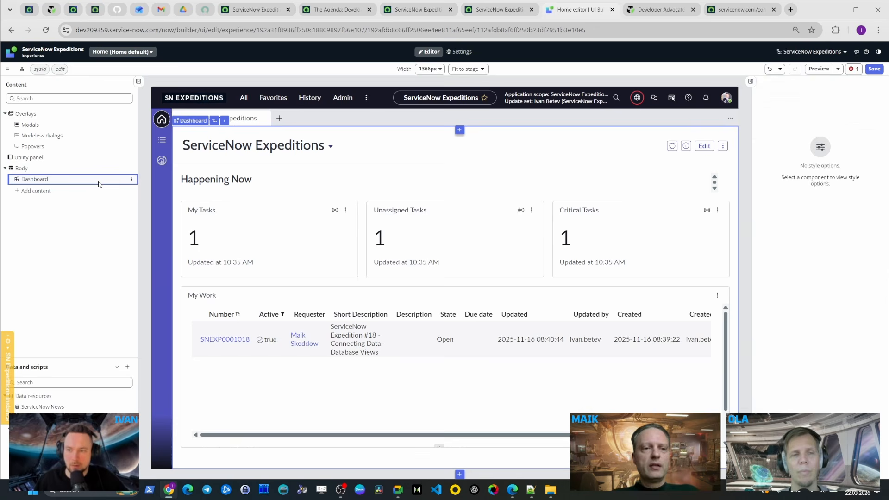
{"action": "left_click", "coordinate": [133, 181]}
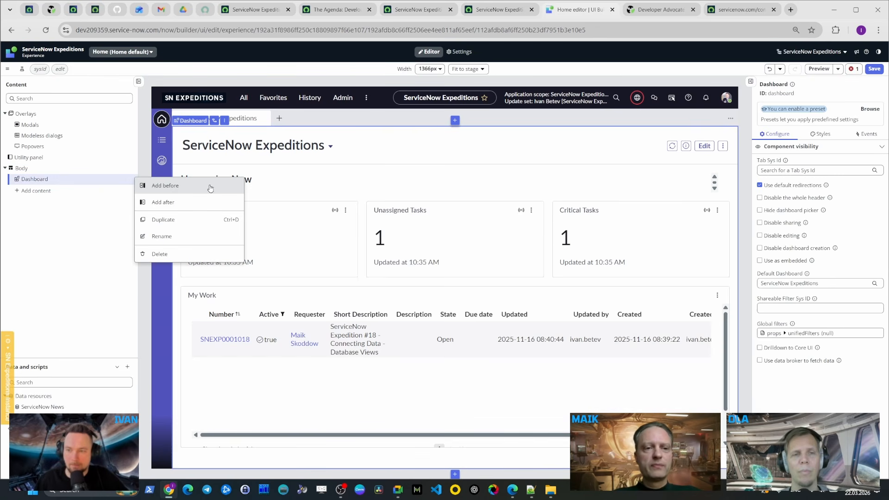
{"action": "left_click", "coordinate": [78, 221]}
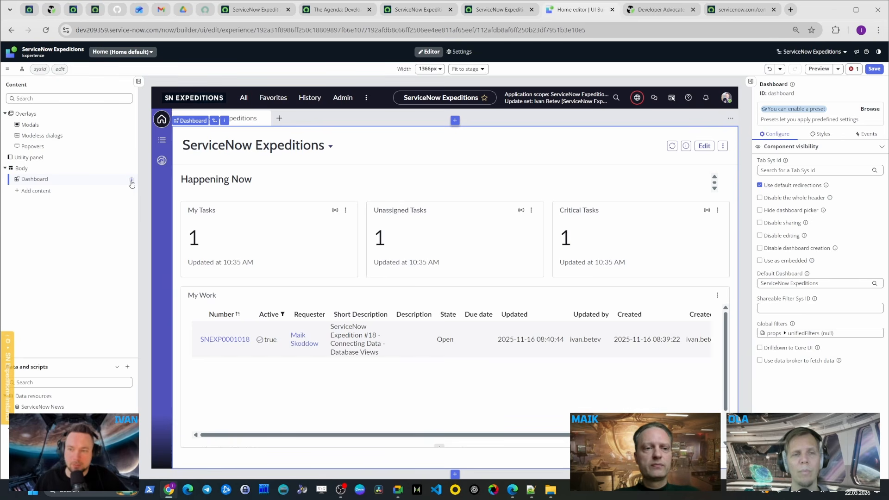
{"action": "left_click", "coordinate": [132, 180]}
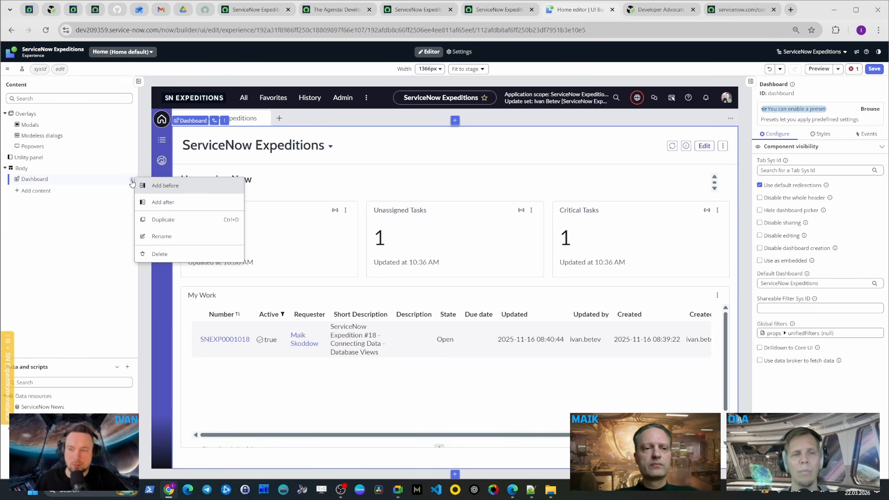
{"action": "left_click", "coordinate": [183, 190]}
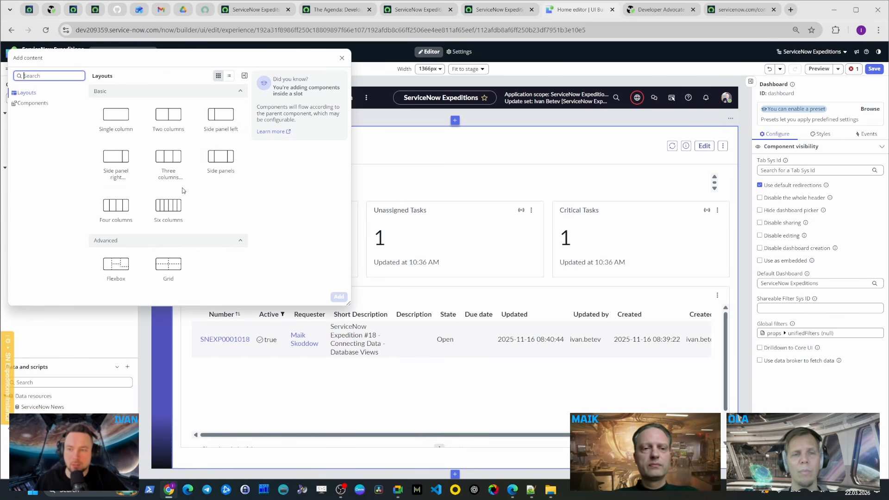
{"action": "left_click", "coordinate": [117, 127]}
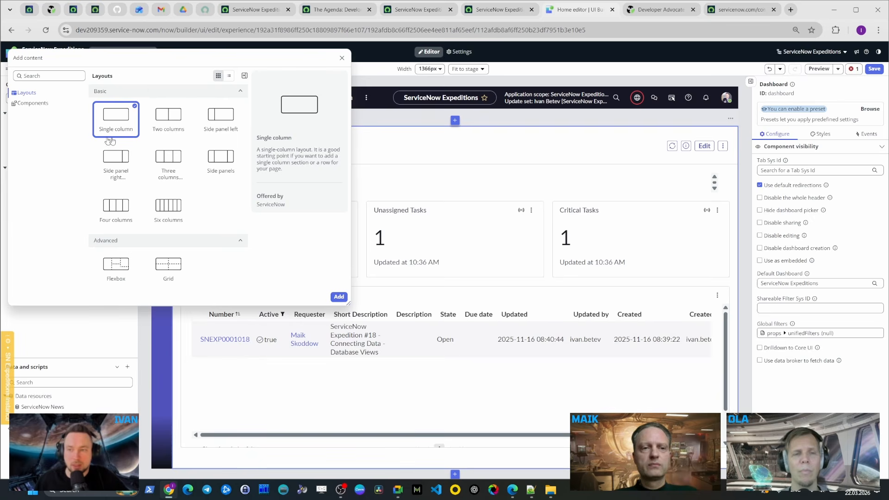
{"action": "left_click", "coordinate": [339, 297]}
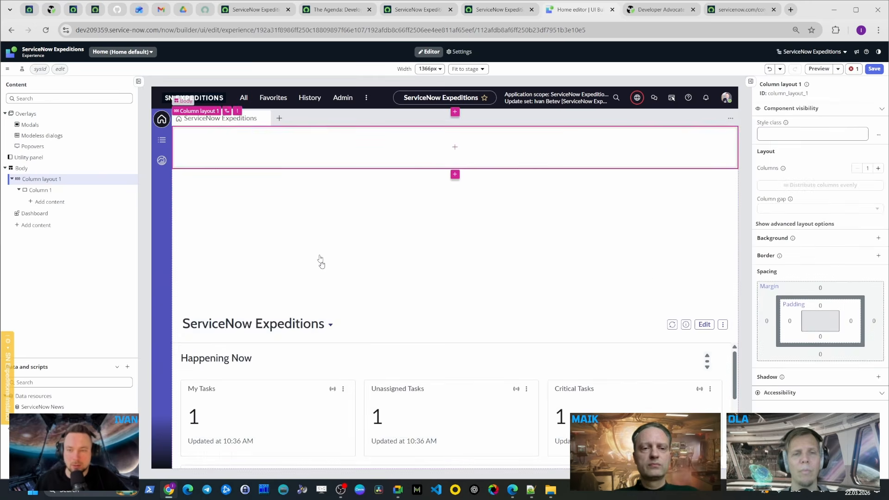
{"action": "left_click", "coordinate": [448, 149]}
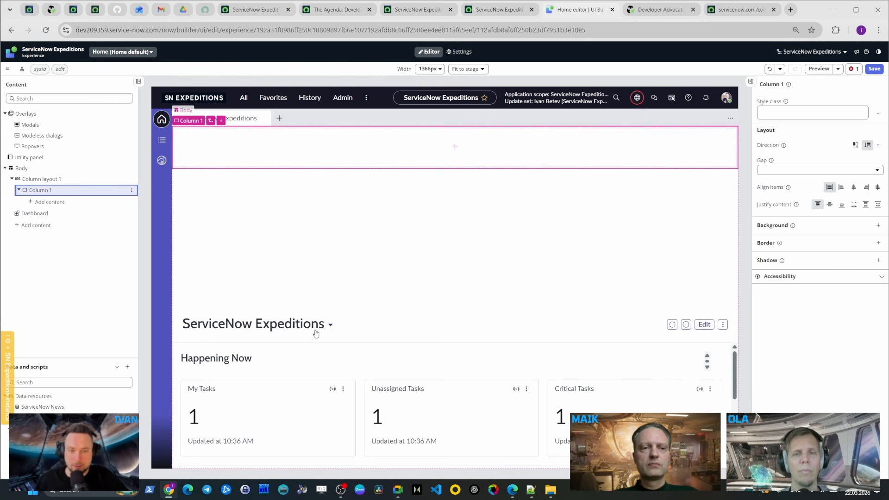
{"action": "left_click", "coordinate": [270, 252]}
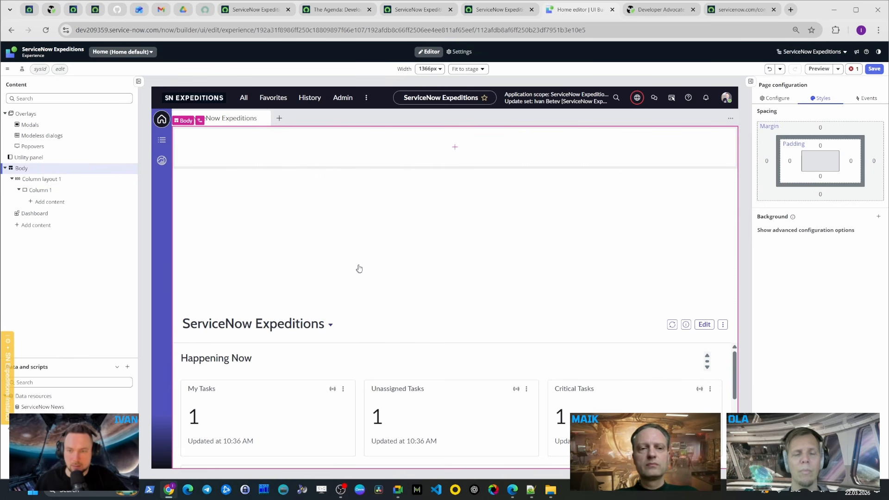
{"action": "left_click", "coordinate": [46, 202]}
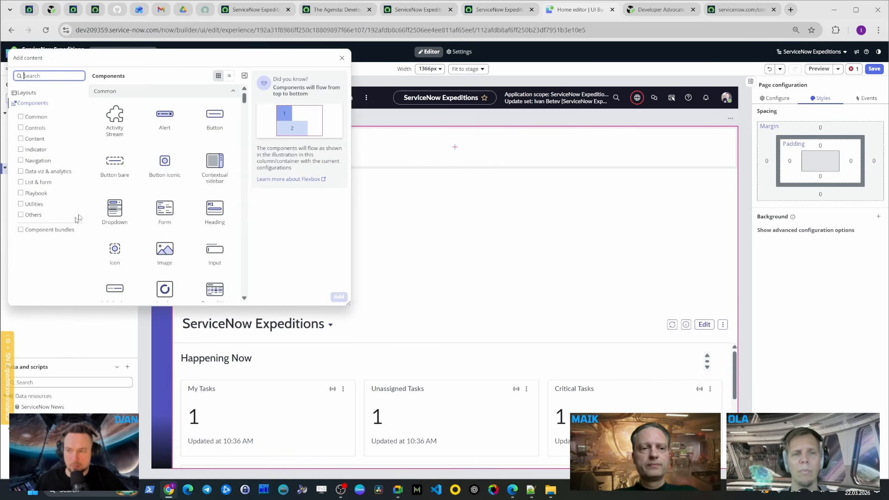
{"action": "left_click", "coordinate": [343, 59]}
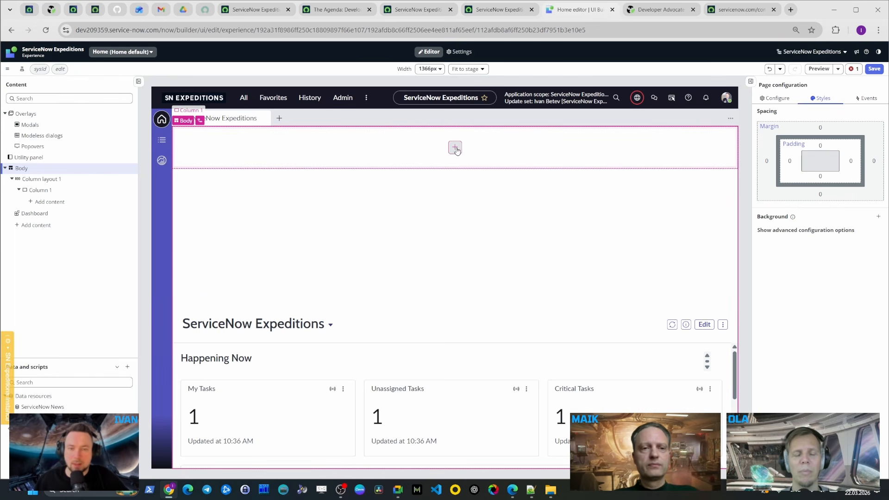
Find the card components and add a Card Base Container inside Column 1 of the new layout
{"action": "left_click", "coordinate": [50, 202]}
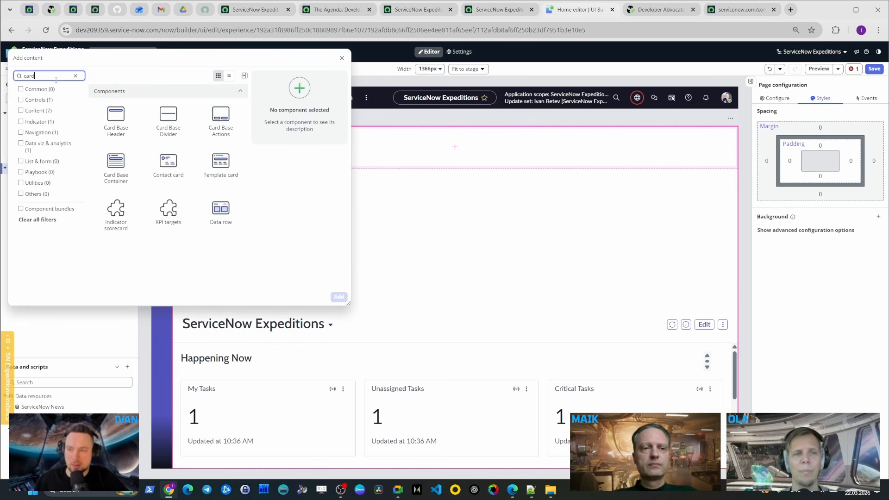
{"action": "left_click", "coordinate": [116, 165]}
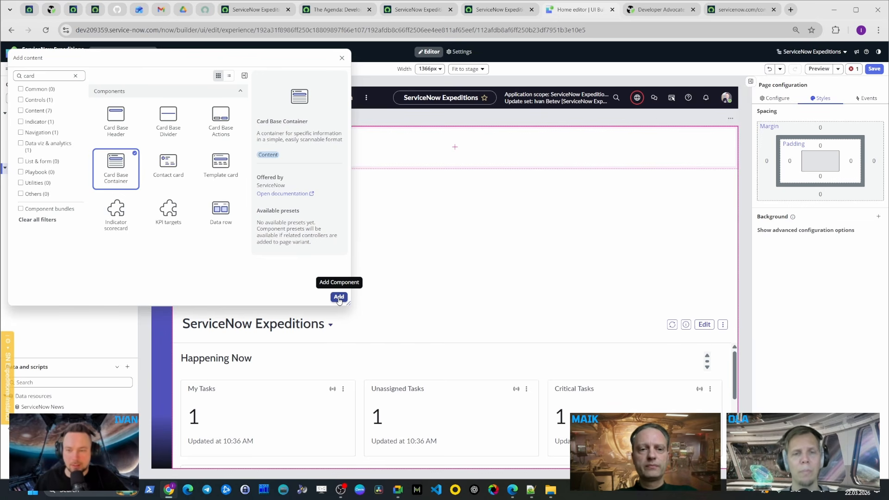
{"action": "left_click", "coordinate": [339, 298]}
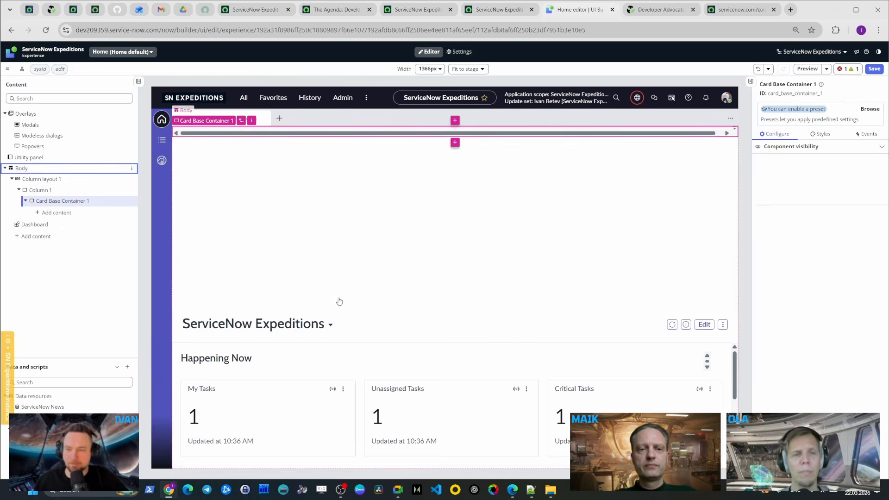
{"action": "left_click", "coordinate": [67, 214]}
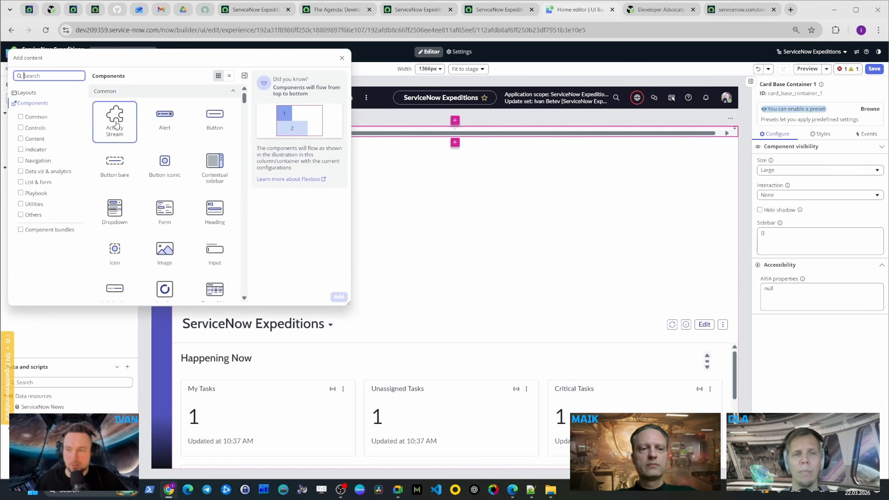
{"action": "type", "text": "car"}
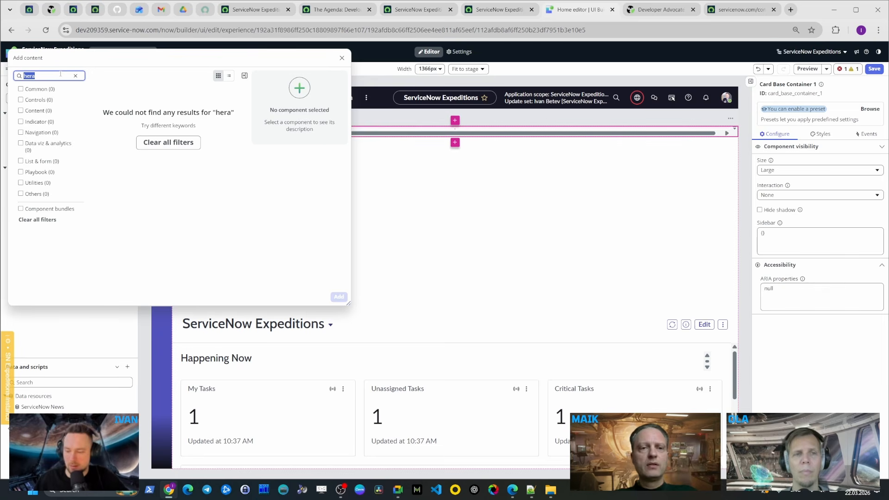
{"action": "type", "text": "d"}
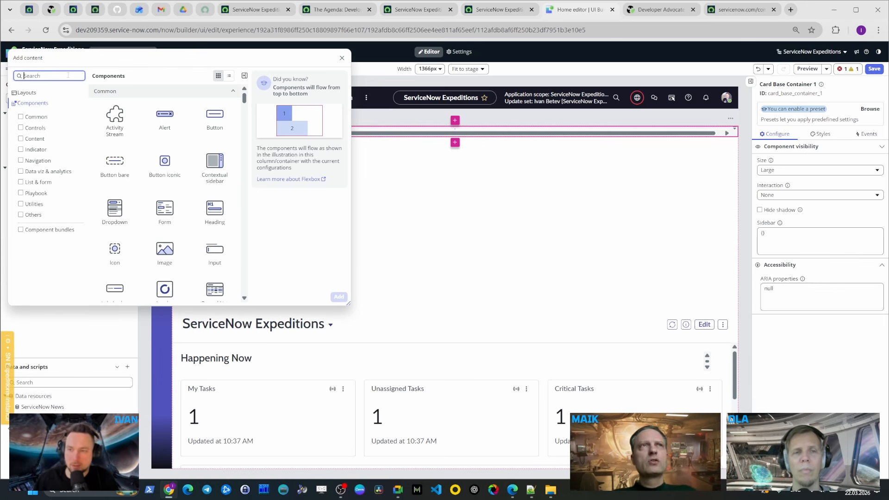
{"action": "type", "text": "reap"}
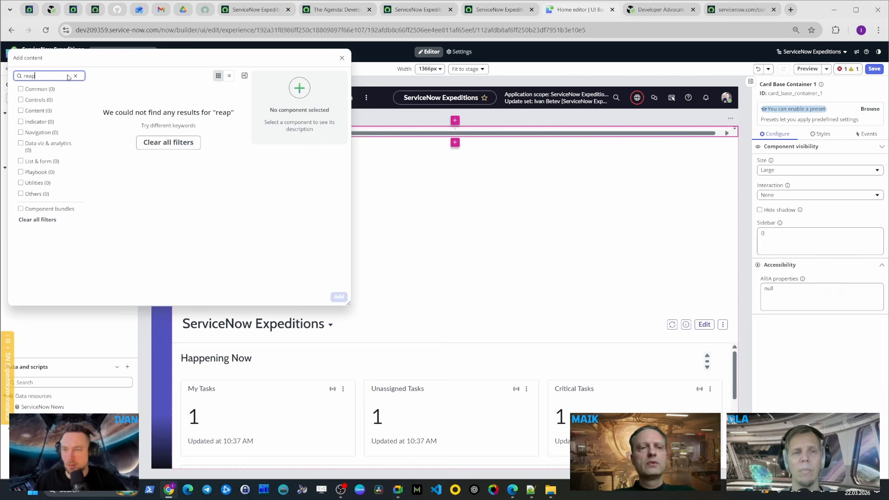
{"action": "type", "text": "a"}
{"action": "key", "text": "ctrl+a"}
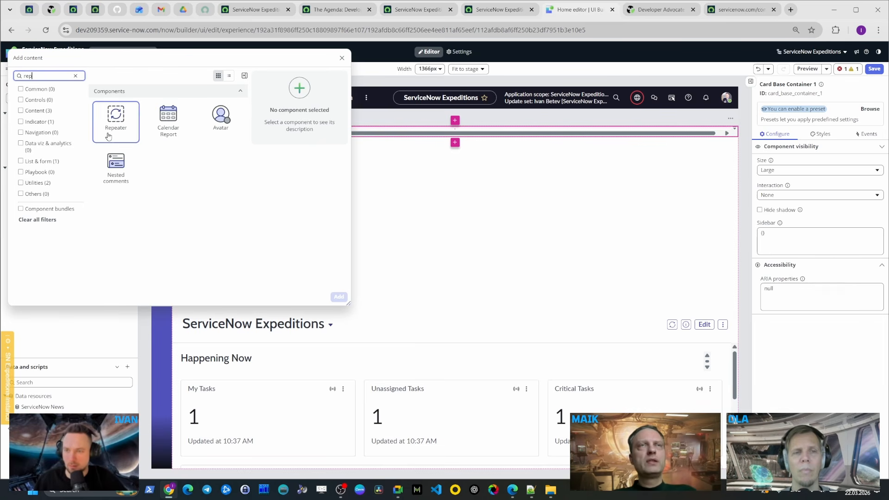
{"action": "left_click", "coordinate": [342, 58]}
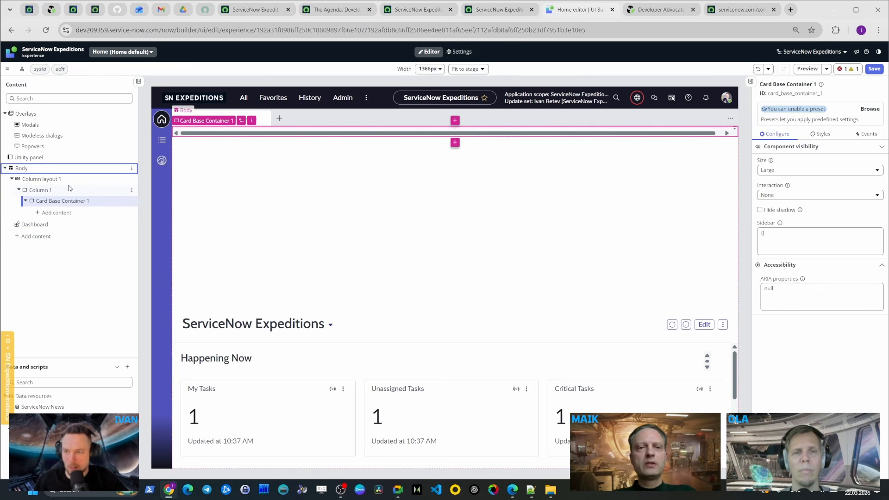
Add a Repeater before Card Base Container 1 in Column 1 and dismiss the preset selection
{"action": "left_click", "coordinate": [132, 190]}
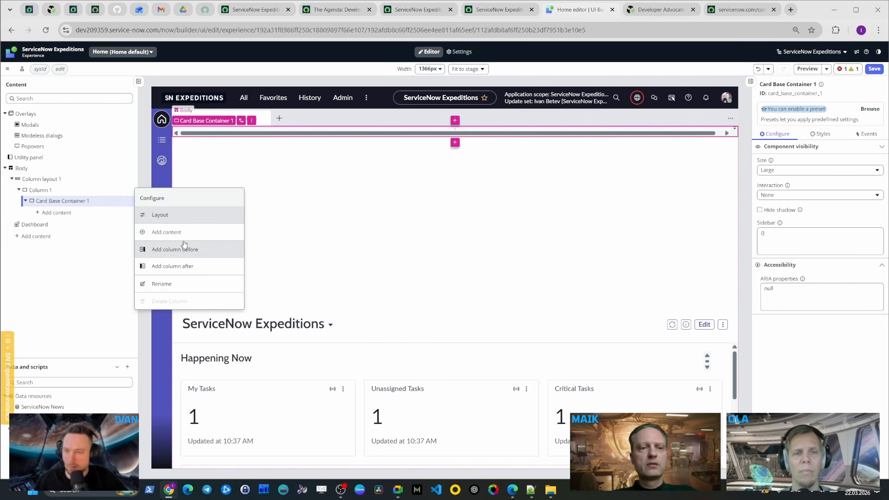
{"action": "left_click_drag", "start_coordinate": [181, 270], "coordinate": [98, 272]}
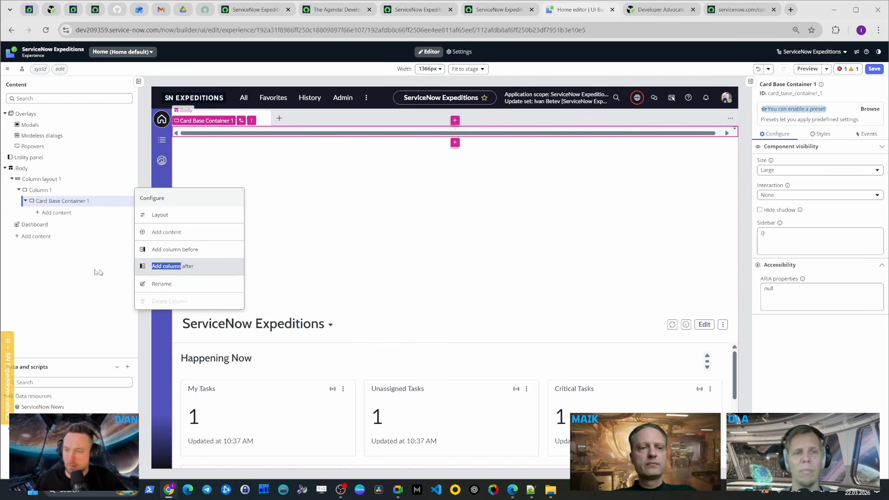
{"action": "left_click", "coordinate": [132, 201]}
{"action": "left_click", "coordinate": [180, 212]}
{"action": "type", "text": "repe"}
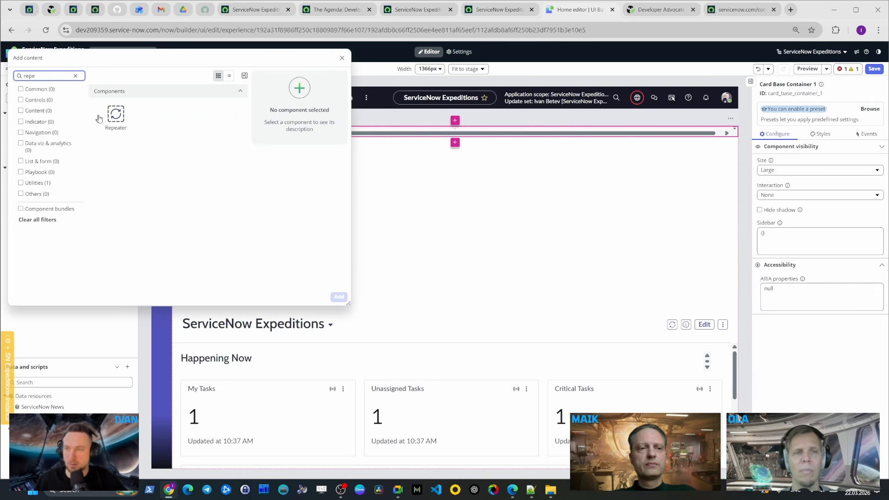
{"action": "left_click", "coordinate": [115, 116]}
{"action": "left_click", "coordinate": [339, 296]}
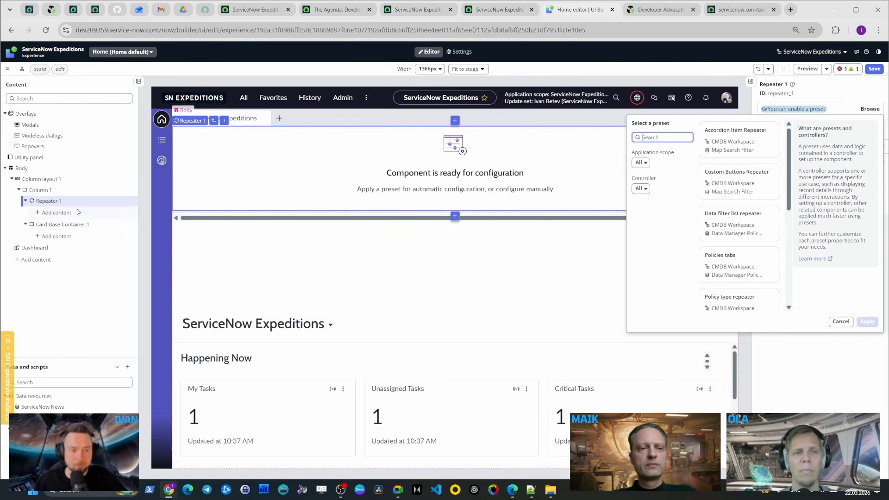
{"action": "left_click", "coordinate": [838, 322]}
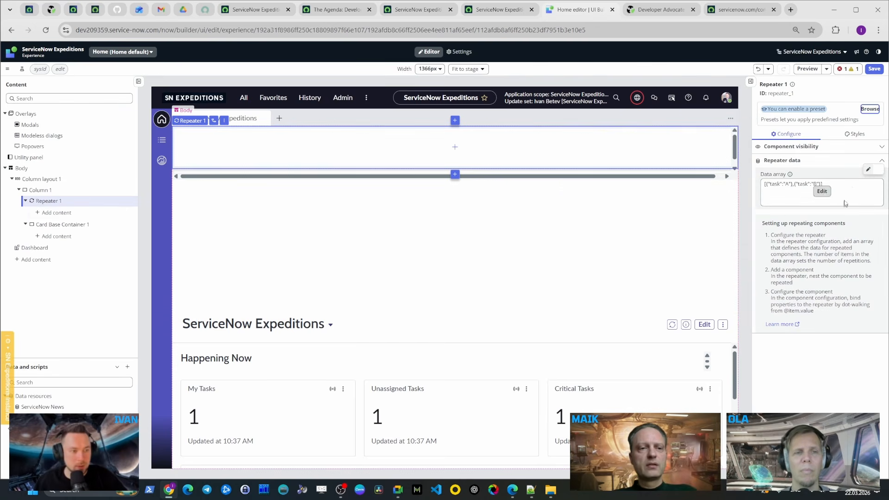
Bind the Repeater's data array to the results output of the ServiceNow News data resource
{"action": "mouse_move", "coordinate": [872, 179]}
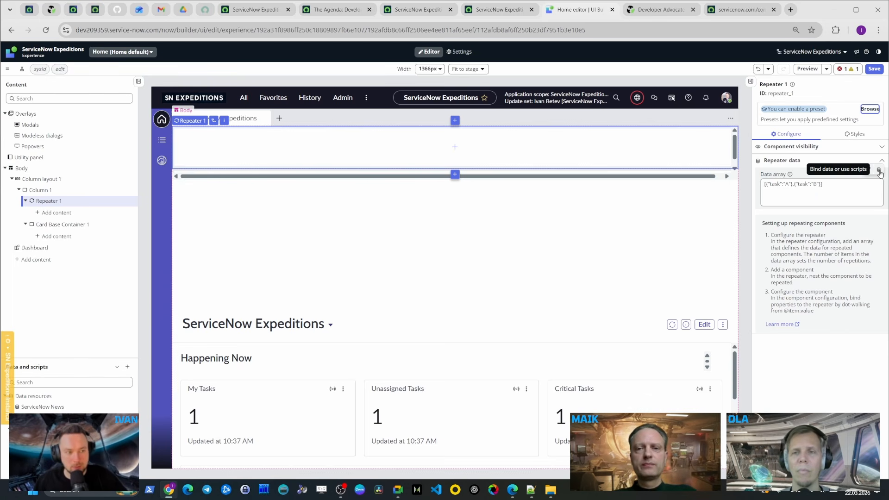
{"action": "left_click", "coordinate": [879, 171]}
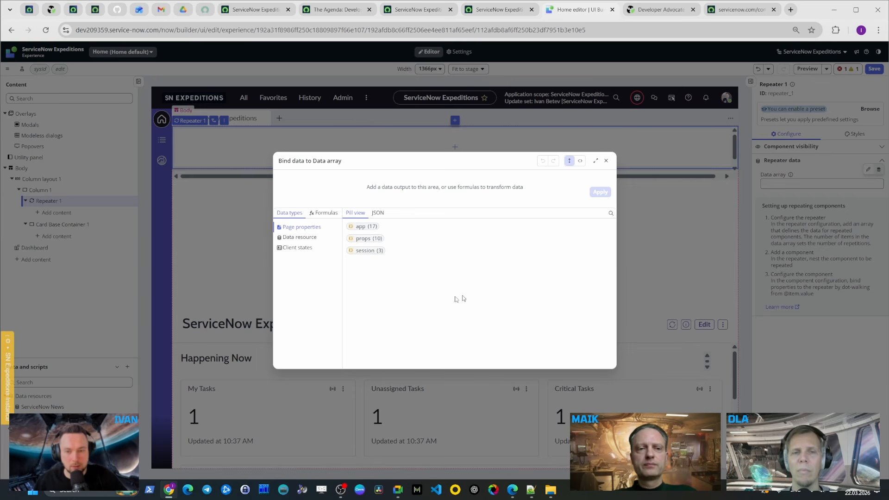
{"action": "left_click", "coordinate": [305, 238]}
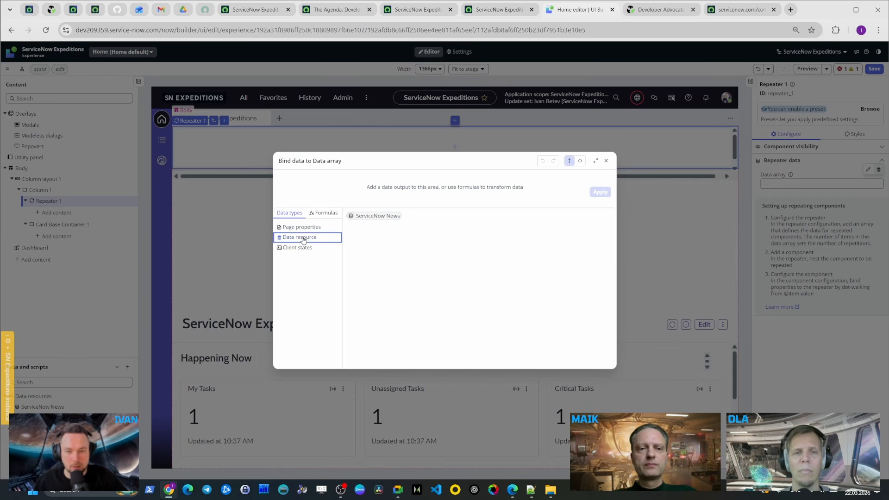
{"action": "left_click", "coordinate": [374, 217]}
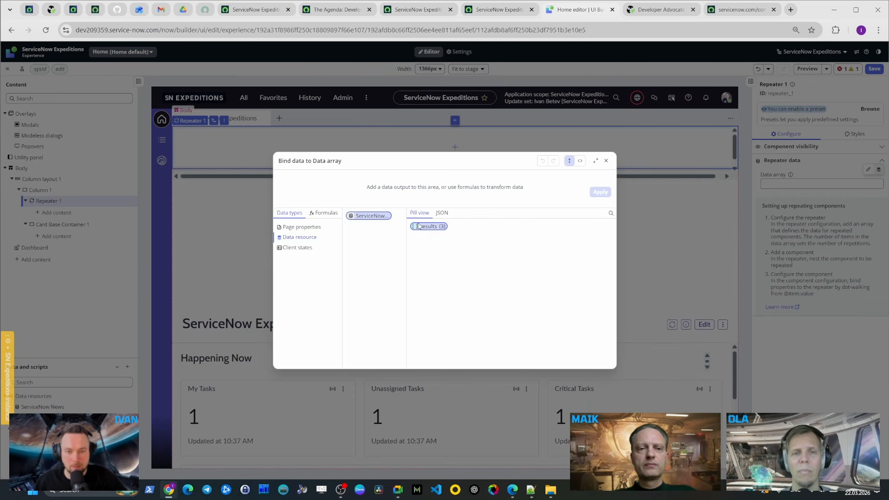
{"action": "left_click", "coordinate": [431, 231]}
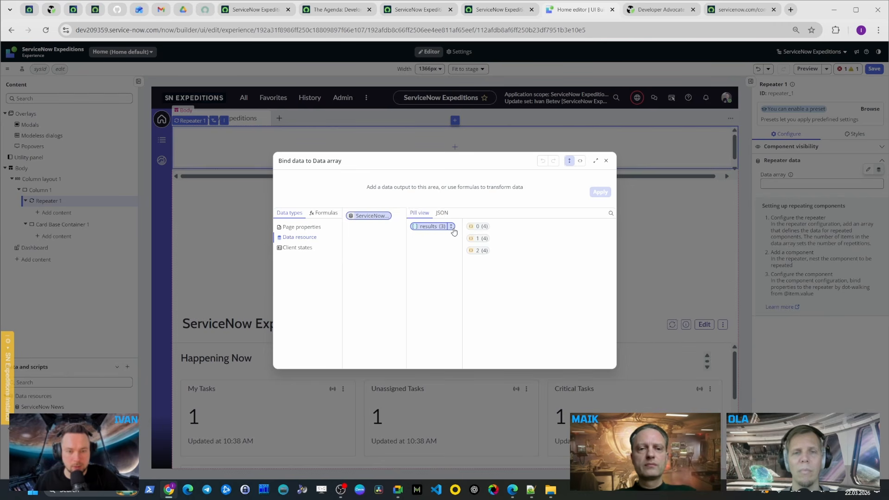
{"action": "left_click", "coordinate": [451, 226]}
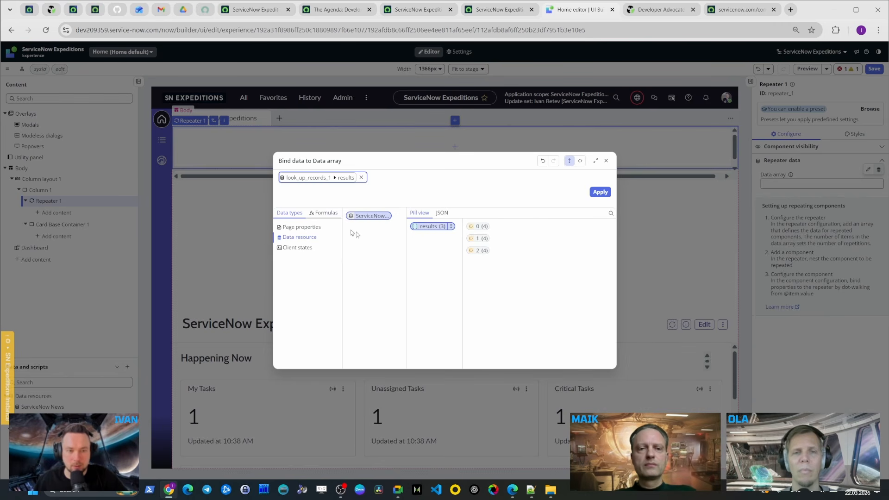
{"action": "left_click", "coordinate": [601, 193]}
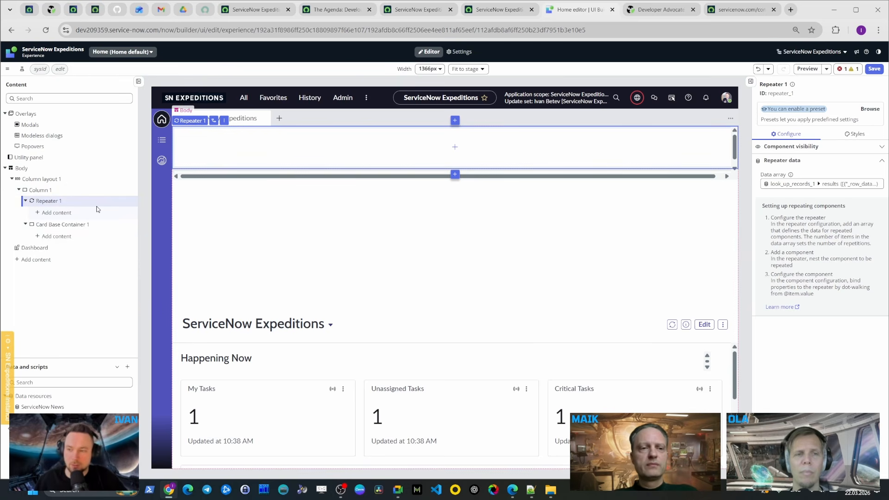
Delete the Card Base Container below the Repeater and add a new Card Base Container inside the Repeater
{"action": "left_click", "coordinate": [132, 225]}
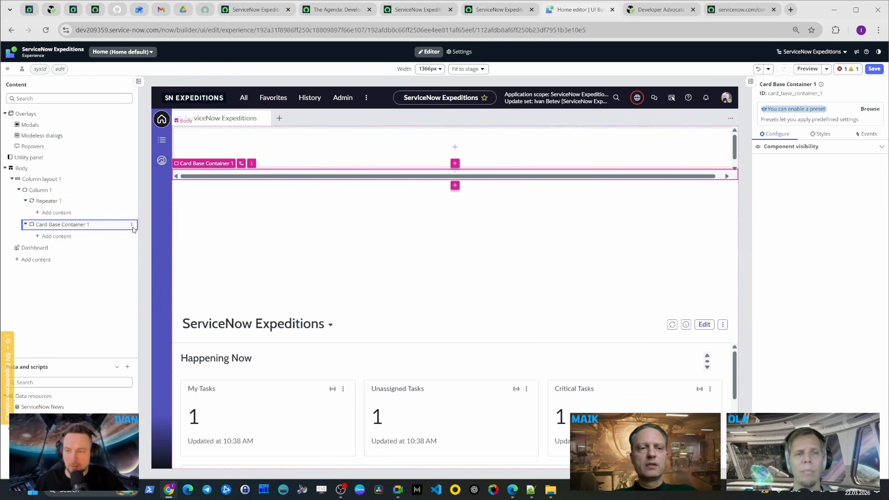
{"action": "left_click", "coordinate": [178, 301]}
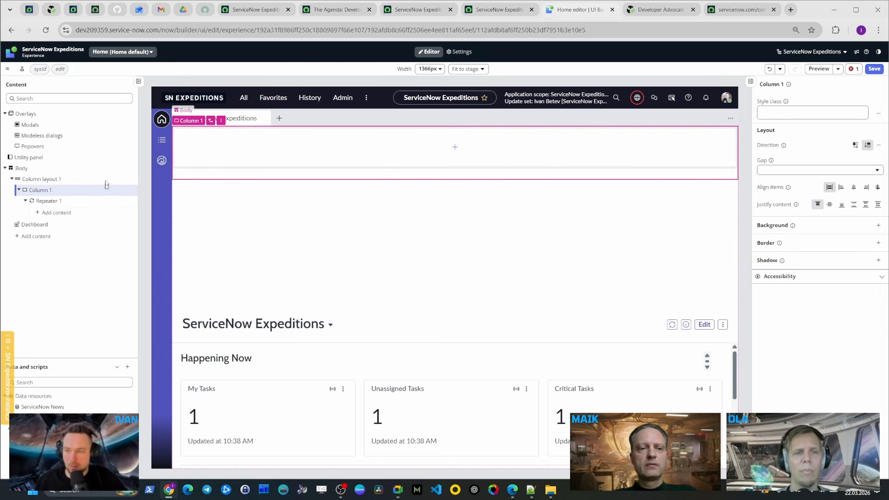
{"action": "left_click", "coordinate": [56, 212]}
{"action": "type", "text": "card"}
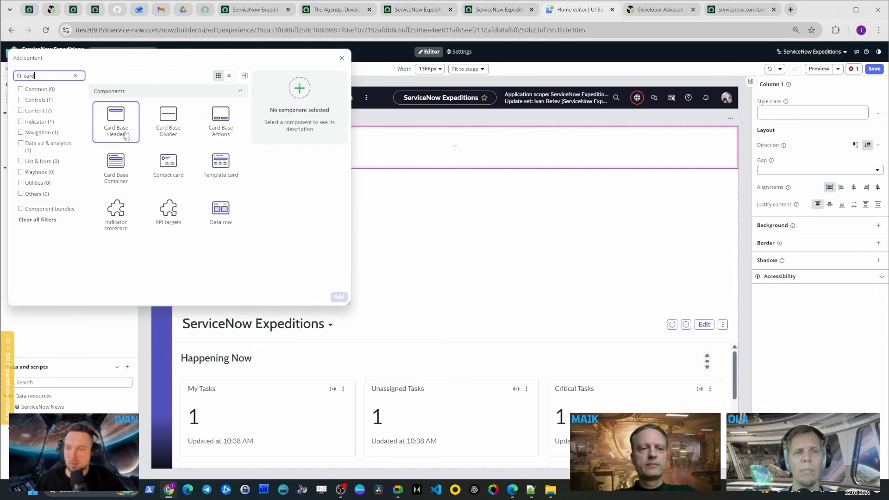
{"action": "left_click", "coordinate": [115, 164]}
{"action": "left_click", "coordinate": [339, 297]}
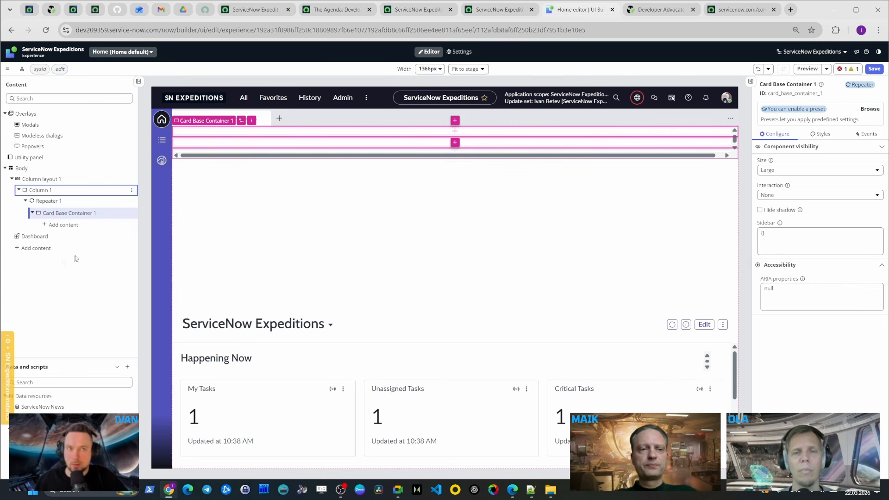
Add a Heading component inside the Repeater's Card Base Container
{"action": "left_click", "coordinate": [65, 224]}
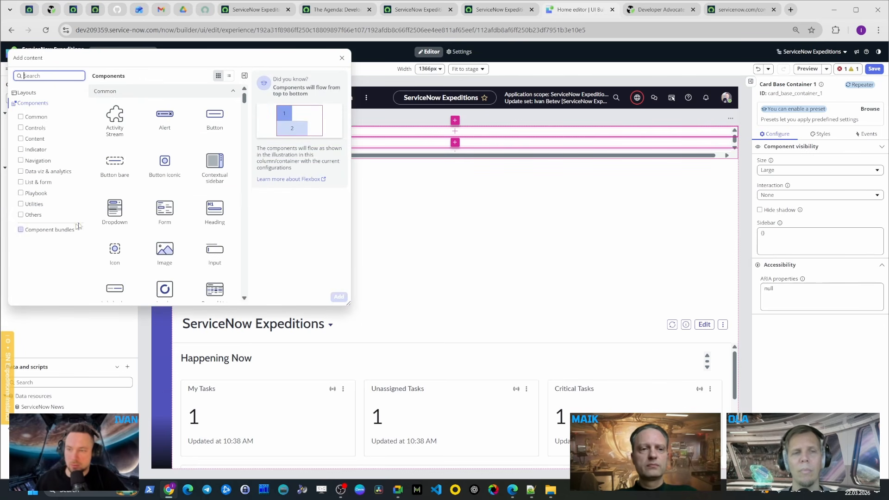
{"action": "type", "text": "card"}
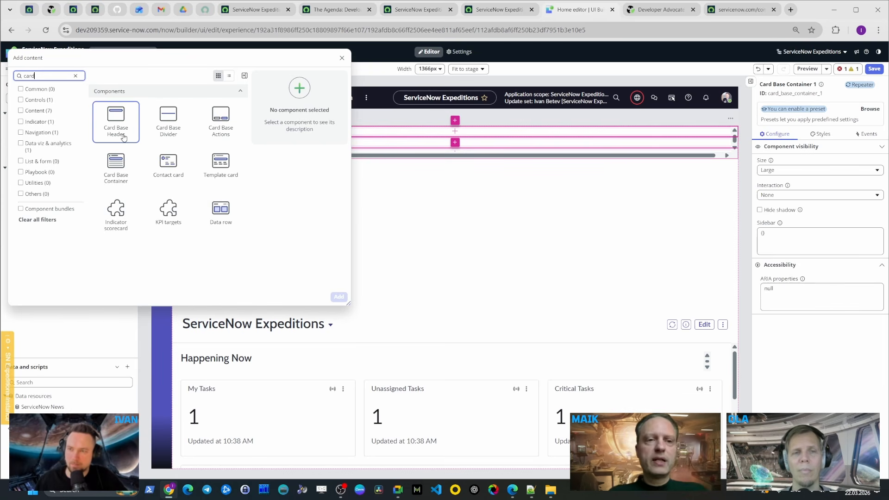
{"action": "key", "text": "ctrl+a"}
{"action": "type", "text": "h"}
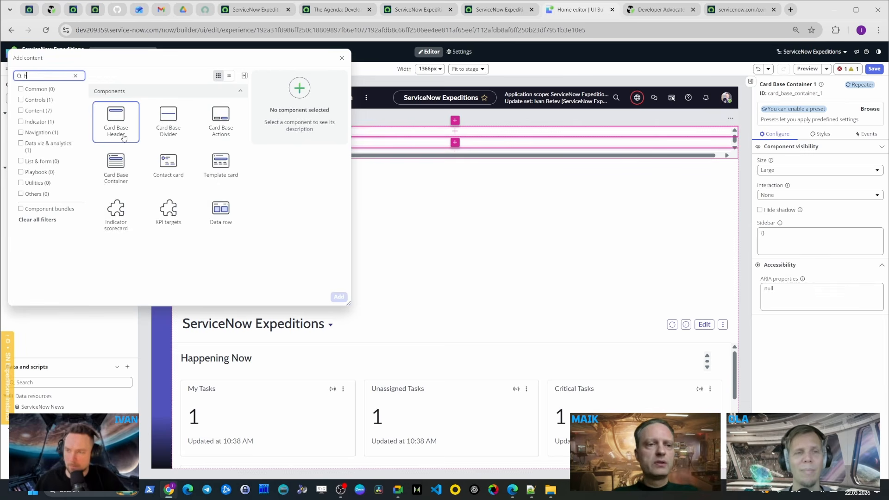
{"action": "type", "text": "ead"}
{"action": "left_click", "coordinate": [112, 129]}
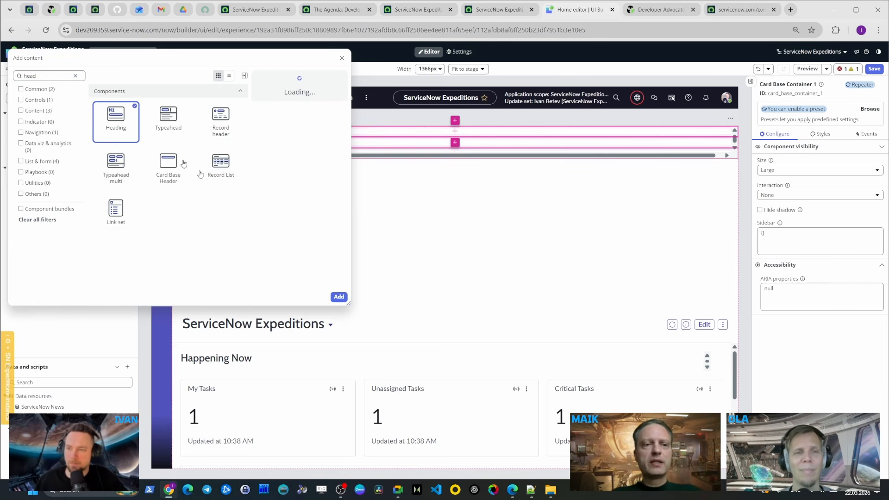
{"action": "left_click", "coordinate": [339, 297]}
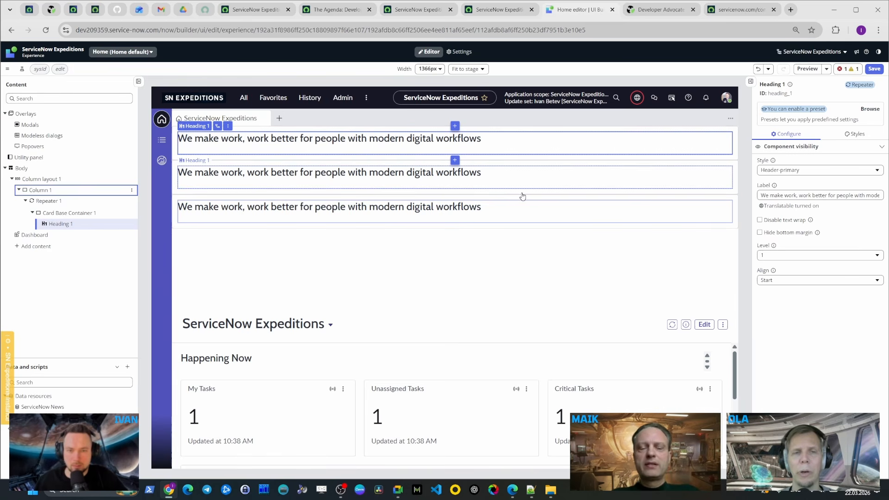
Bind the Heading's label to the Repeater's value > title object
{"action": "left_click", "coordinate": [827, 196]}
{"action": "key", "text": "ctrl+a"}
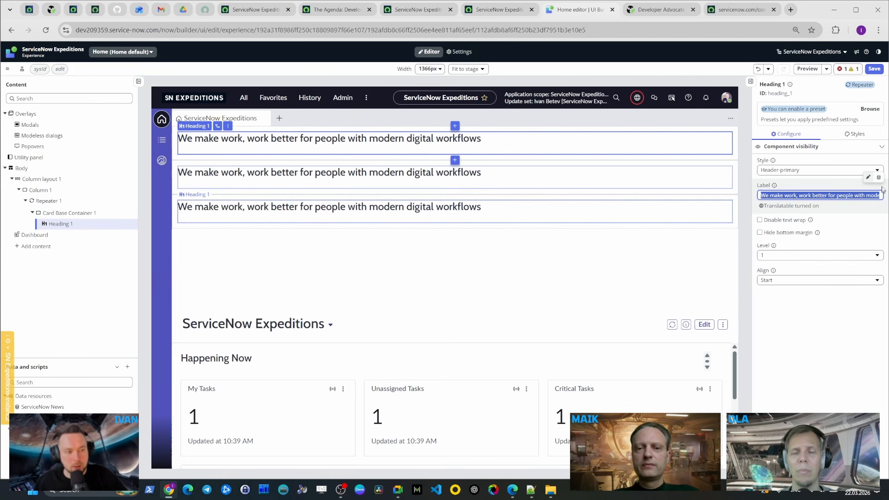
{"action": "left_click", "coordinate": [879, 178]}
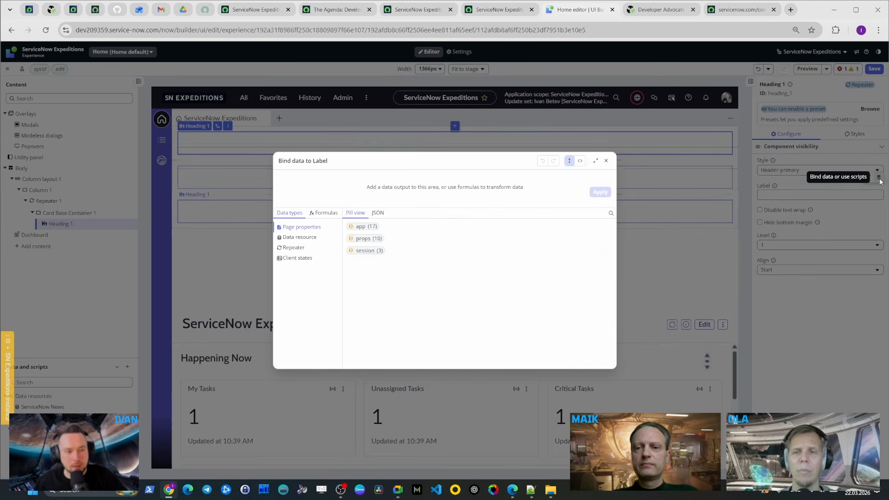
{"action": "left_click", "coordinate": [301, 237]}
{"action": "left_click", "coordinate": [294, 247]}
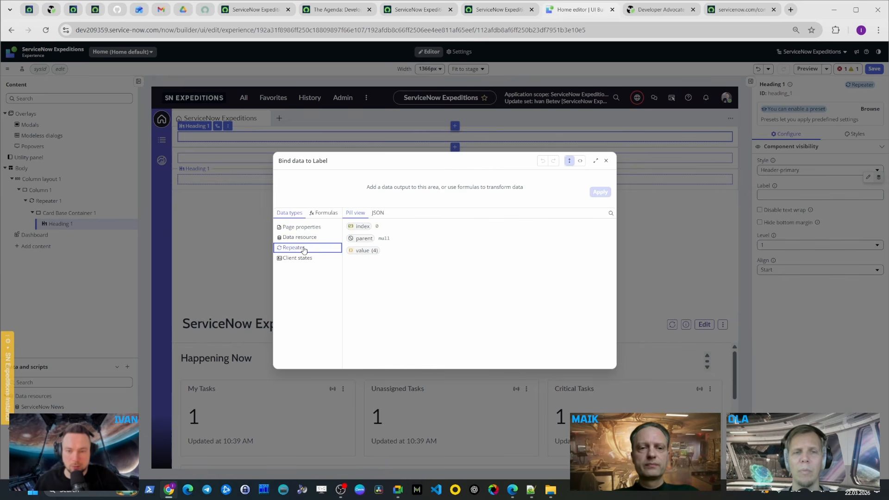
{"action": "left_click", "coordinate": [364, 251]}
{"action": "double_click", "coordinate": [433, 264]}
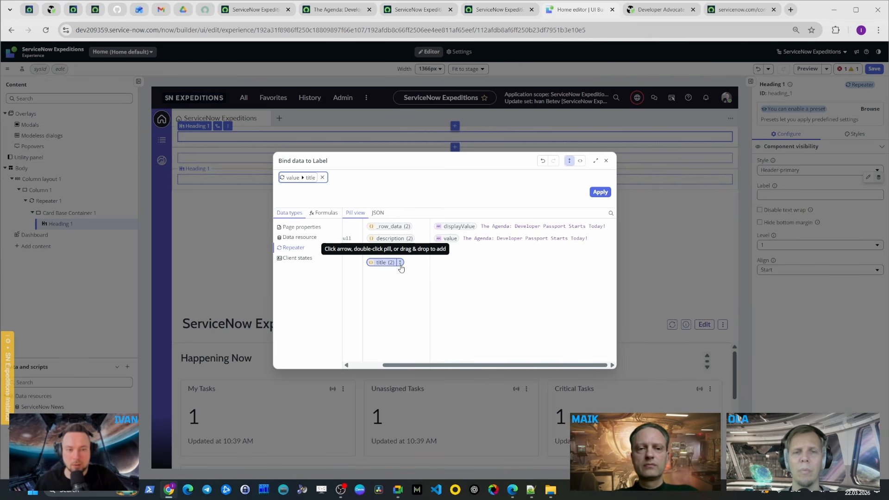
{"action": "left_click", "coordinate": [591, 193]}
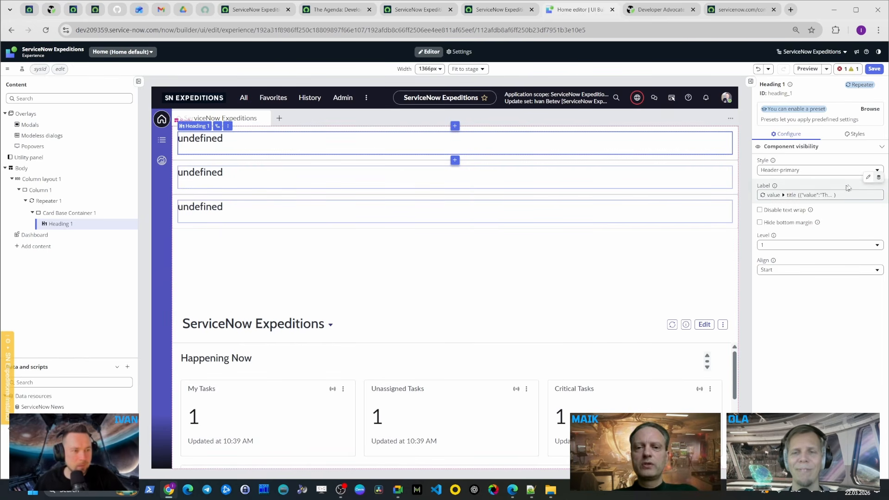
Replace the Heading's label binding with the Repeater's value > title > value and save the page
{"action": "left_click", "coordinate": [876, 196]}
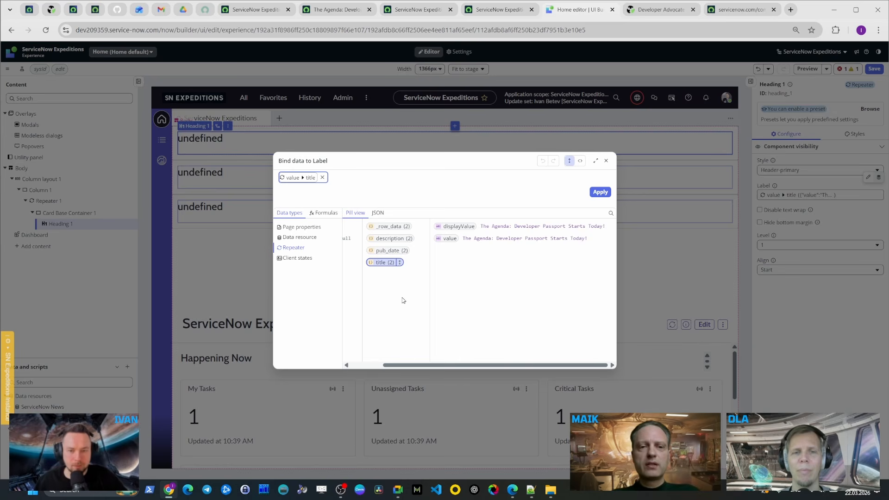
{"action": "left_click", "coordinate": [322, 178]}
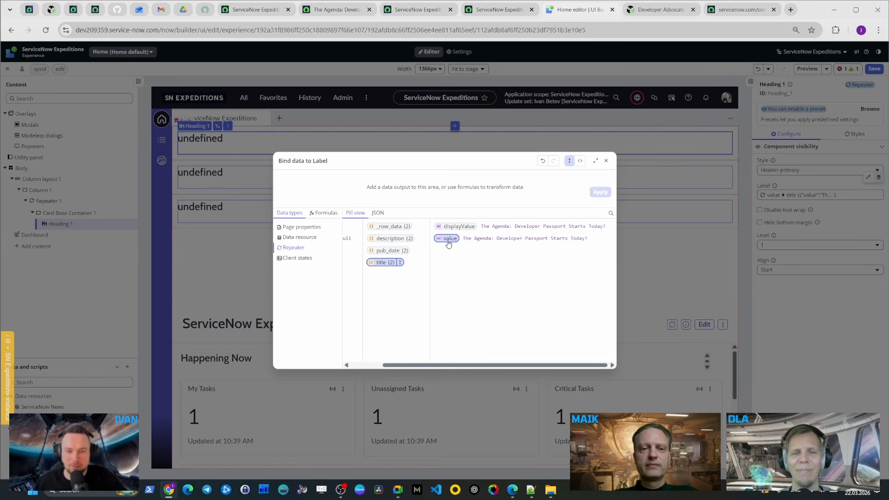
{"action": "left_click_drag", "start_coordinate": [449, 239], "coordinate": [347, 178]}
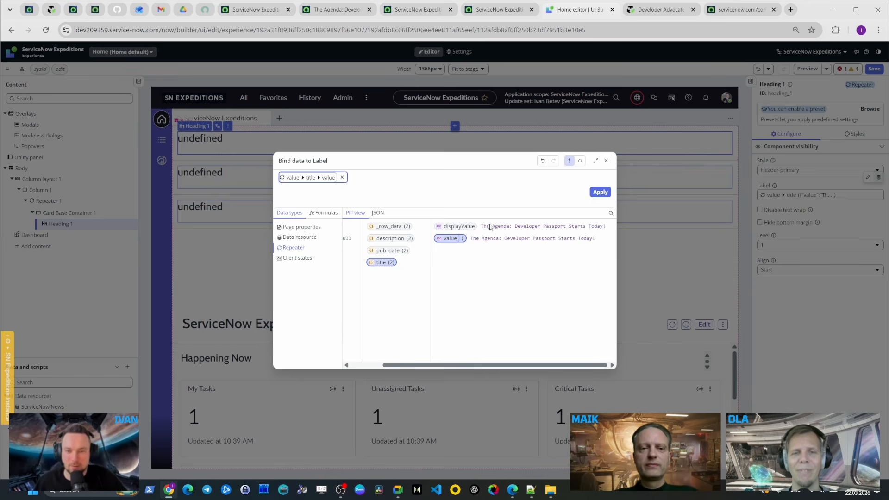
{"action": "left_click", "coordinate": [601, 192]}
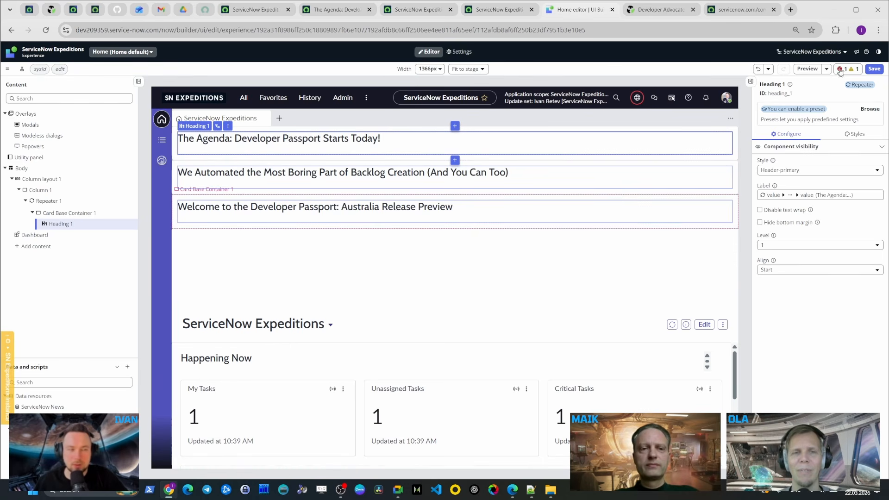
{"action": "left_click", "coordinate": [873, 69]}
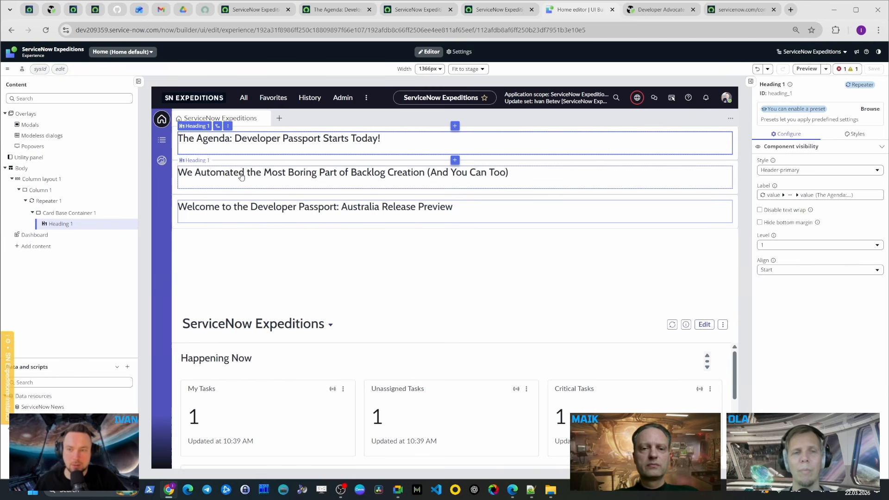
Add a Rich text component after the Heading inside the Repeater's Card Base Container
{"action": "right_click", "coordinate": [130, 224]}
{"action": "left_click", "coordinate": [85, 229]}
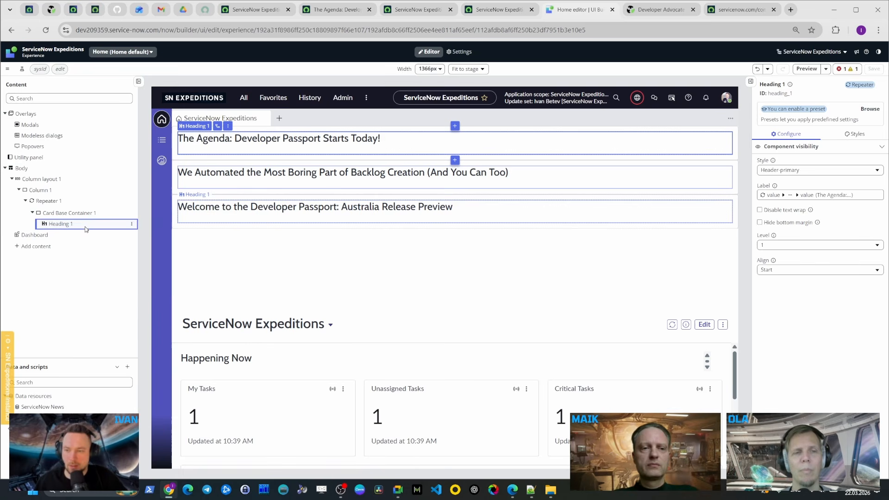
{"action": "left_click", "coordinate": [132, 225]}
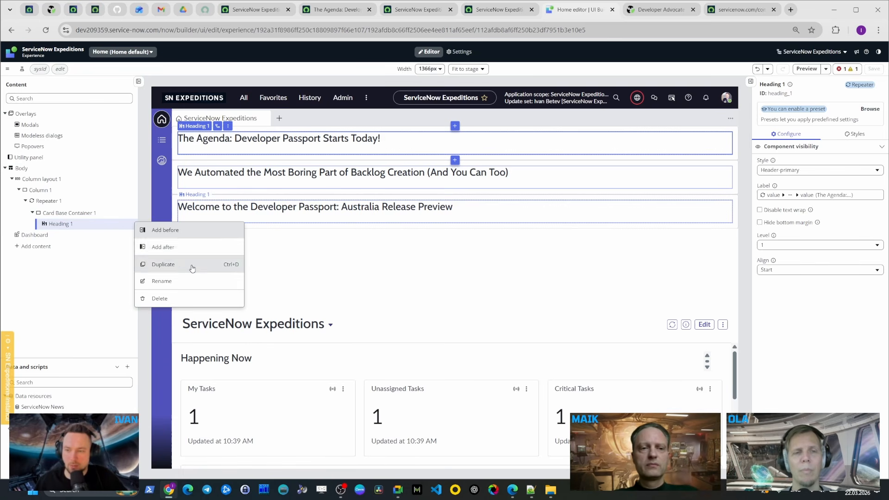
{"action": "left_click", "coordinate": [184, 251]}
{"action": "type", "text": "c"}
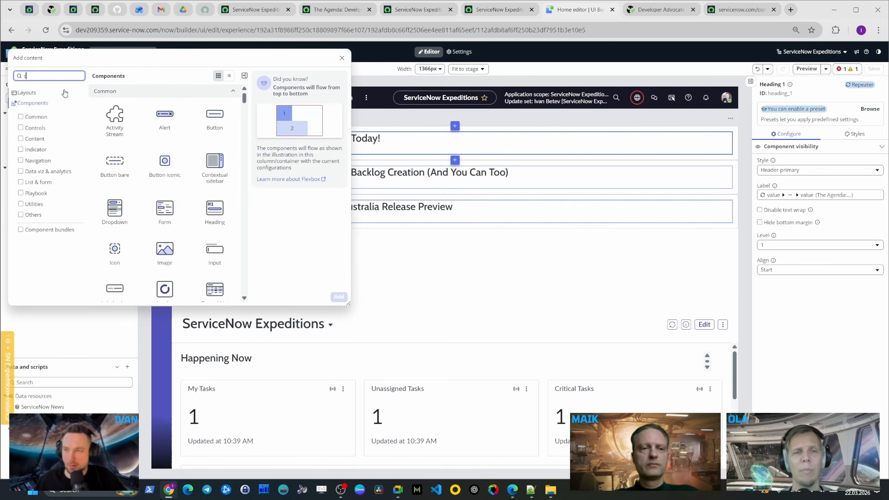
{"action": "type", "text": "ard"}
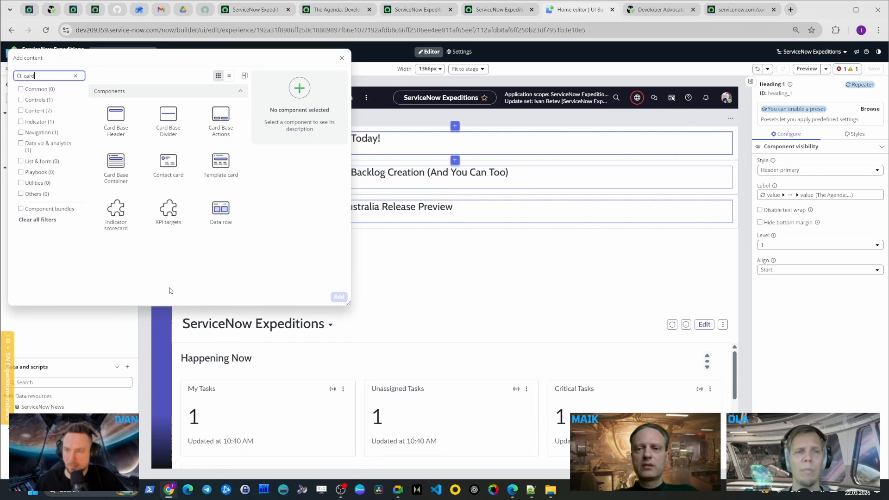
{"action": "type", "text": "rich"}
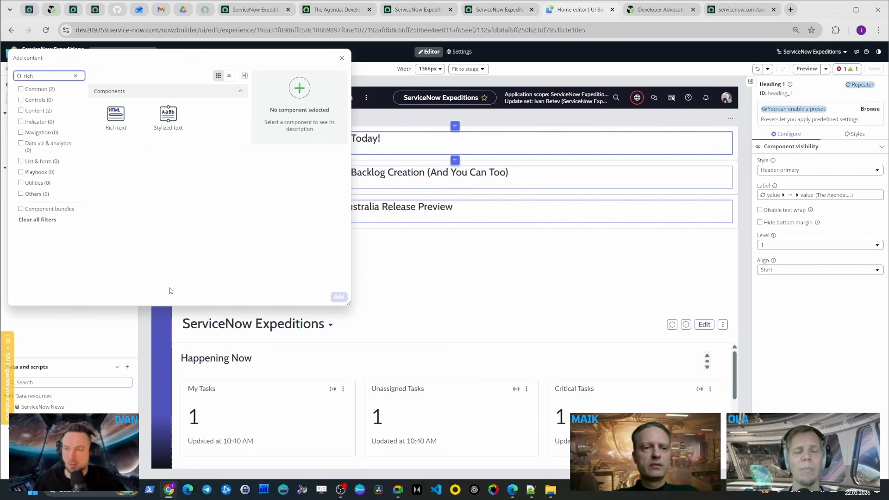
{"action": "left_click", "coordinate": [118, 122]}
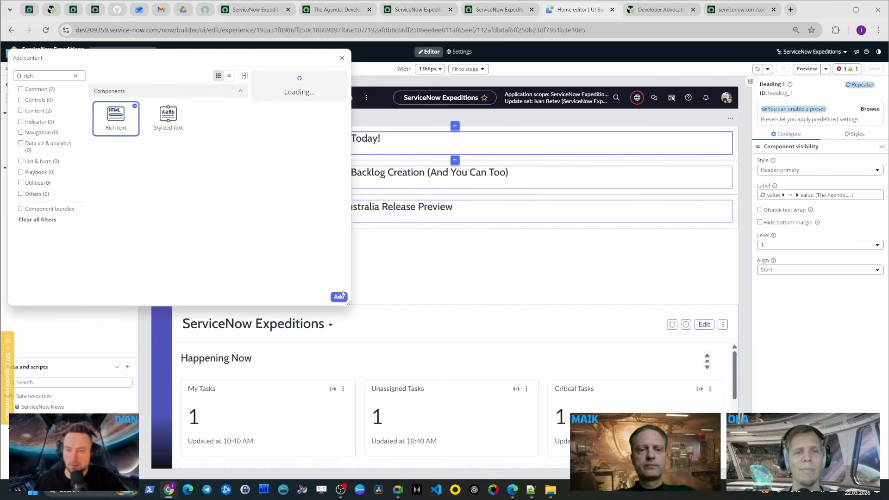
{"action": "left_click", "coordinate": [339, 296]}
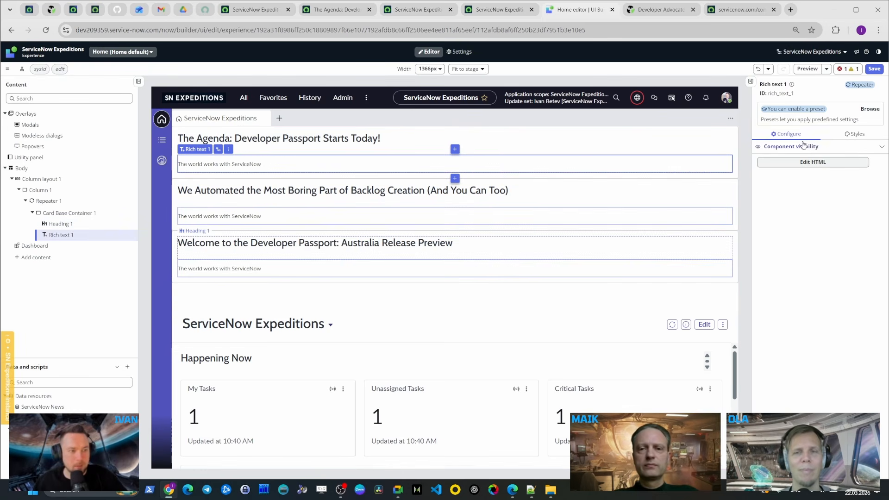
Bind the Rich text's HTML to the Repeater's value > description > value
{"action": "left_click", "coordinate": [64, 224]}
{"action": "left_click", "coordinate": [70, 235]}
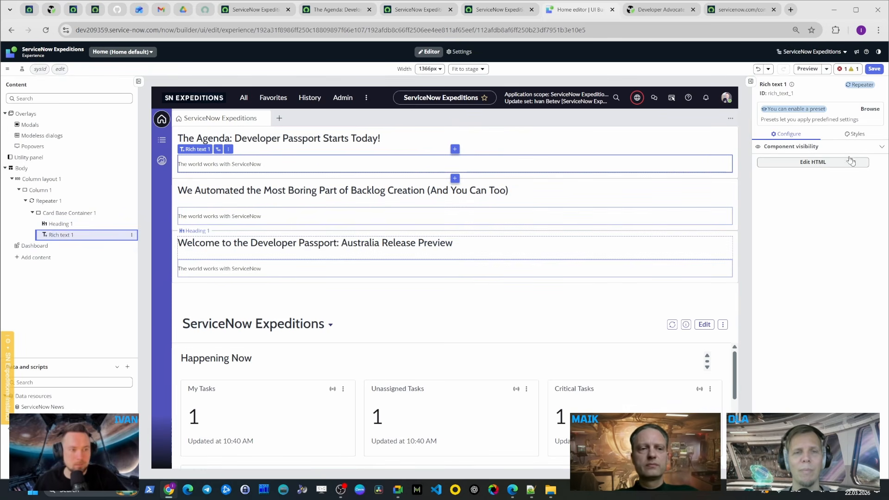
{"action": "left_click", "coordinate": [791, 146]}
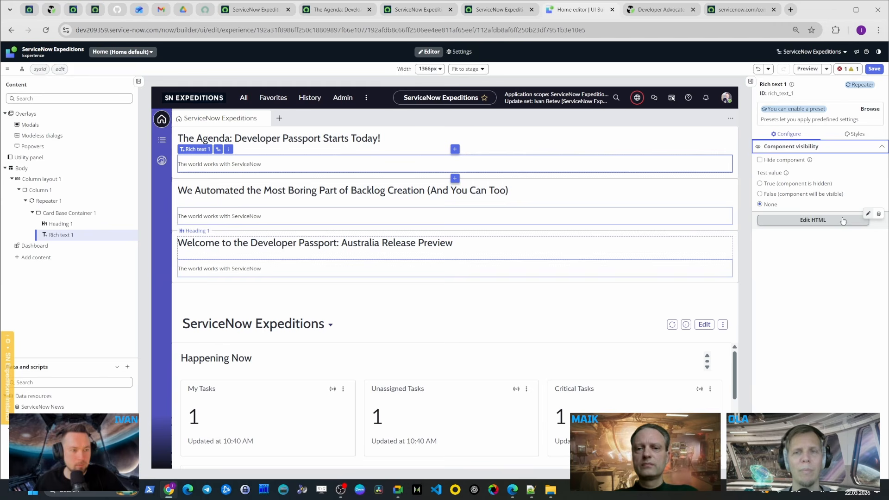
{"action": "left_click", "coordinate": [879, 216]}
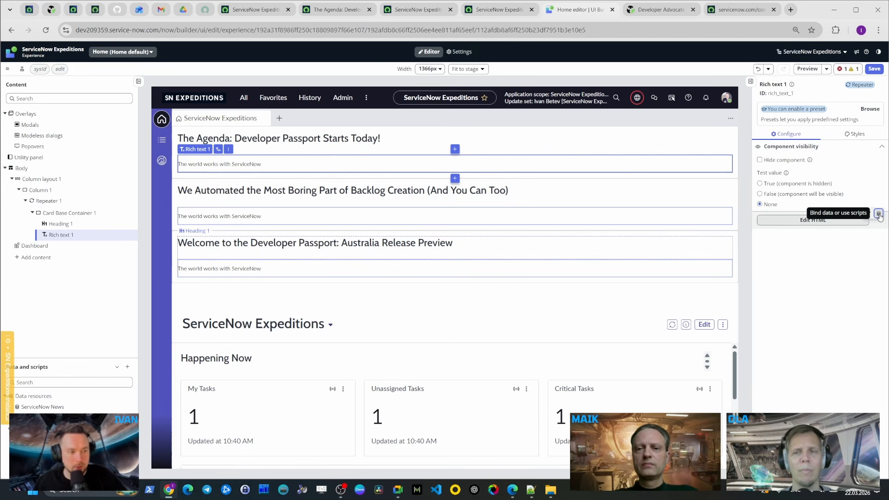
{"action": "left_click", "coordinate": [880, 216]}
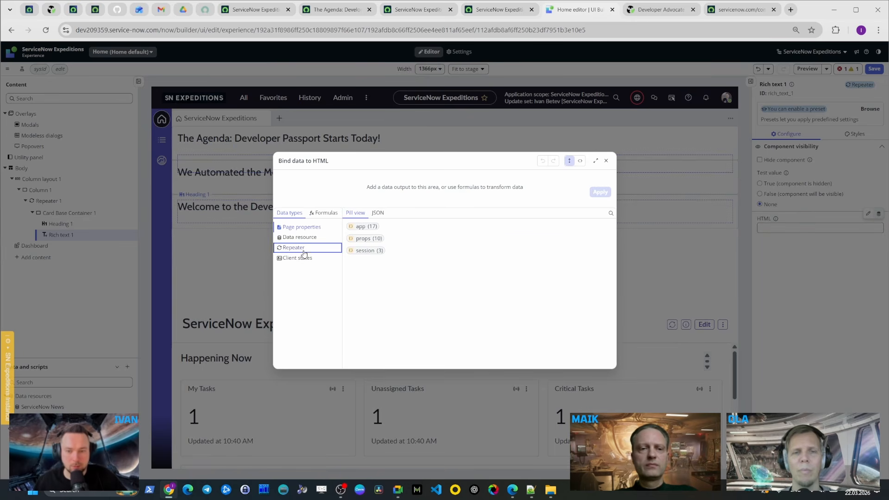
{"action": "left_click", "coordinate": [304, 253]}
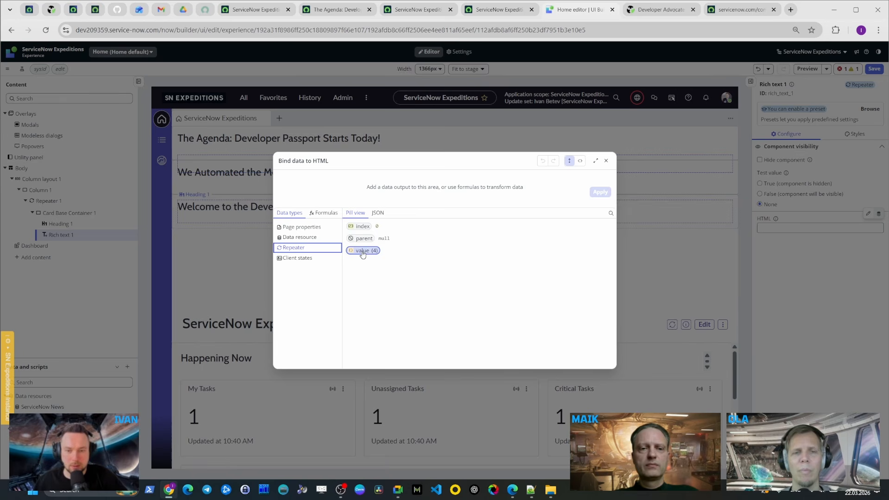
{"action": "left_click", "coordinate": [363, 252]}
{"action": "left_click", "coordinate": [428, 238]}
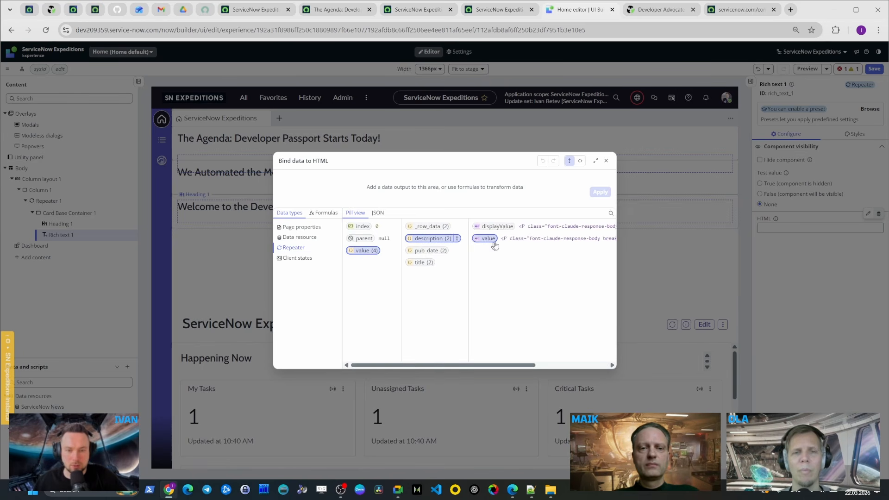
{"action": "left_click", "coordinate": [486, 238]}
{"action": "left_click_drag", "start_coordinate": [379, 238], "coordinate": [395, 201]}
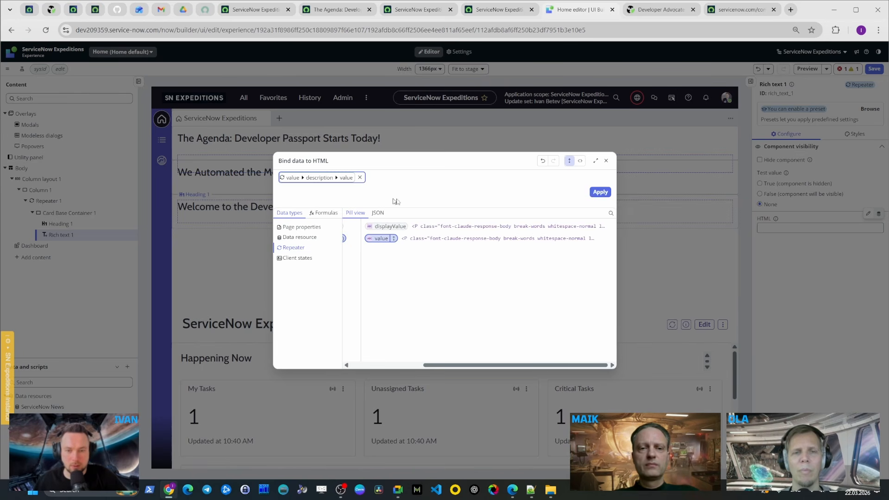
{"action": "left_click", "coordinate": [601, 192]}
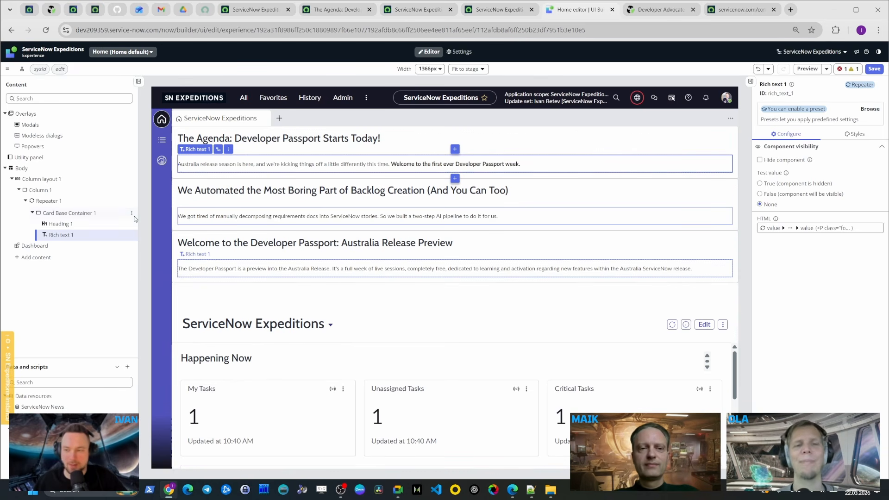
{"action": "left_click", "coordinate": [132, 236]}
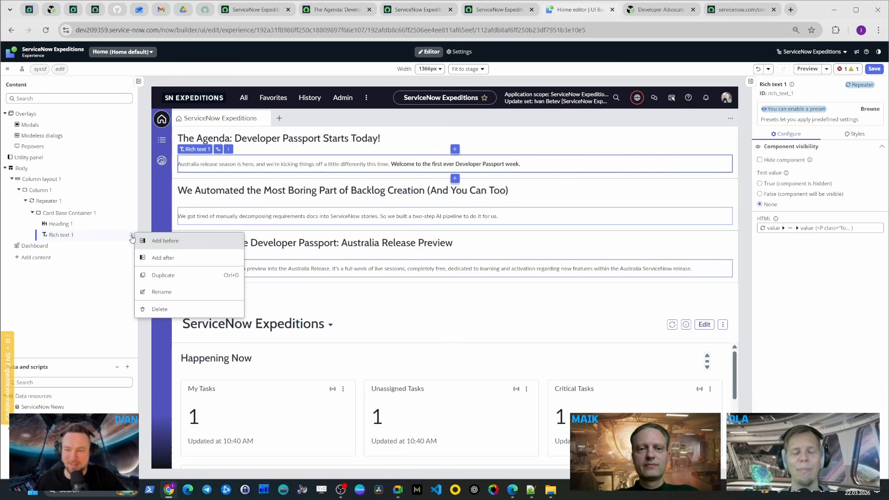
{"action": "left_click", "coordinate": [168, 258]}
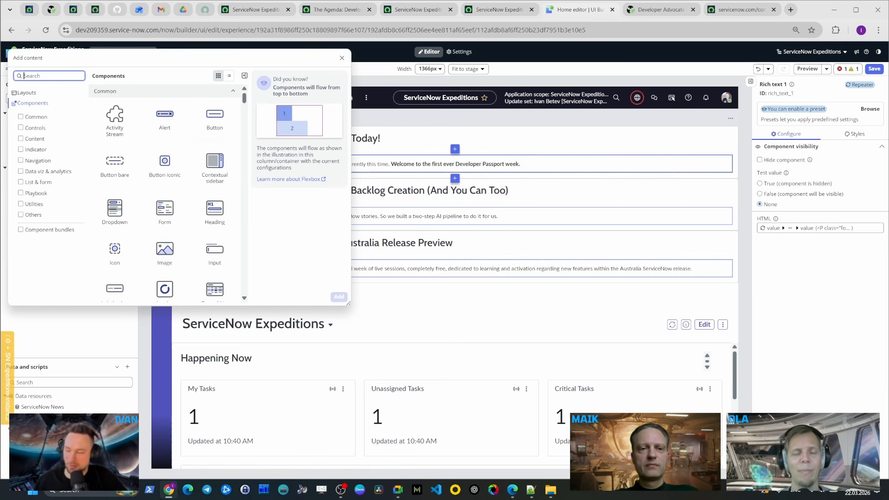
{"action": "type", "text": "car"}
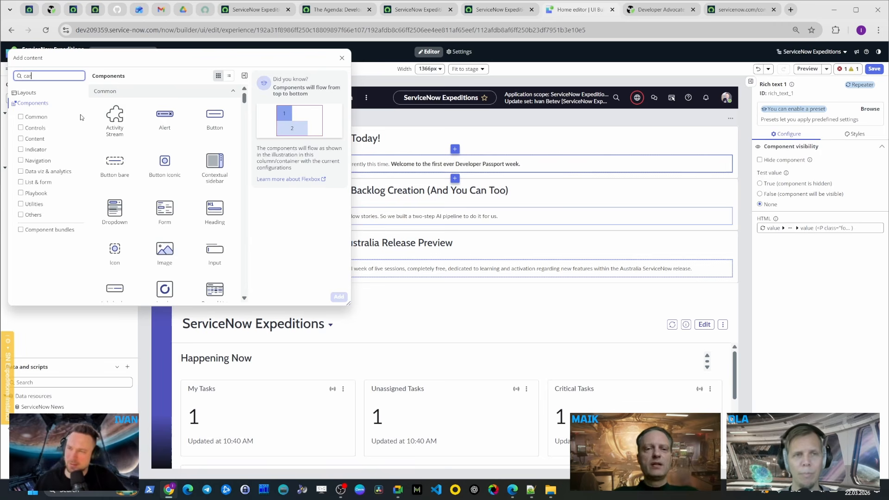
{"action": "type", "text": "d"}
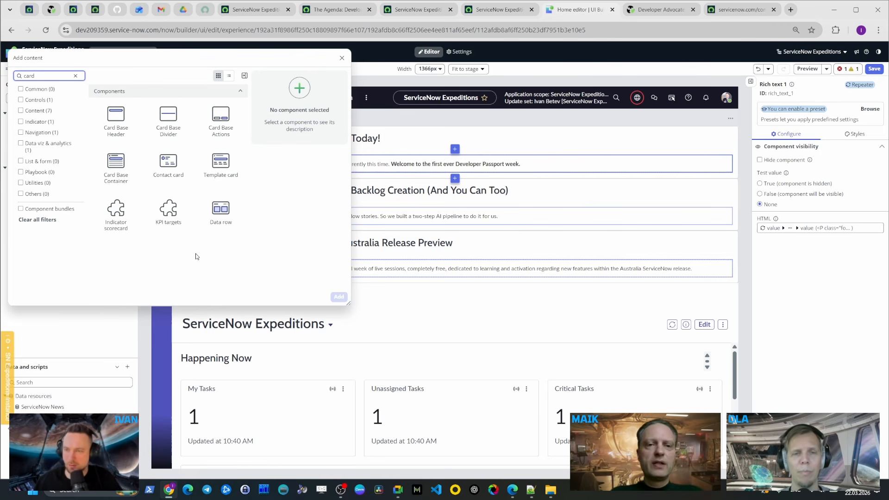
{"action": "key", "text": "ctrl+a"}
{"action": "type", "text": "linkm"}
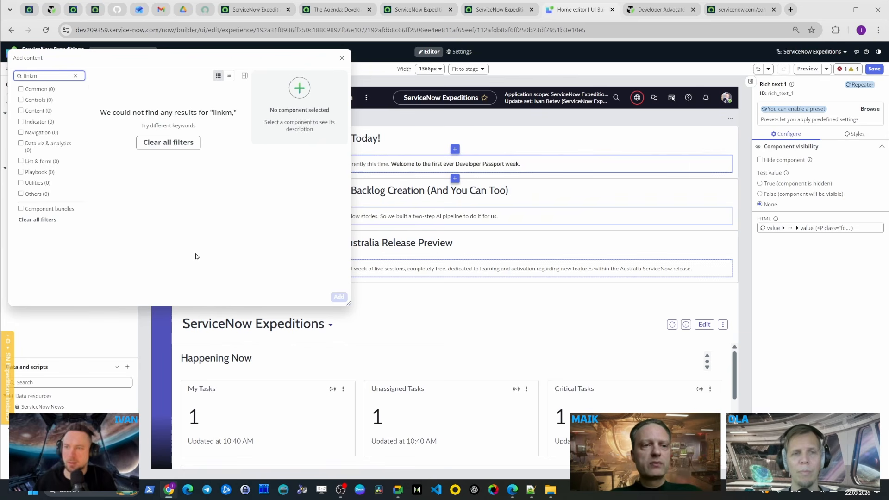
{"action": "left_click", "coordinate": [342, 58]}
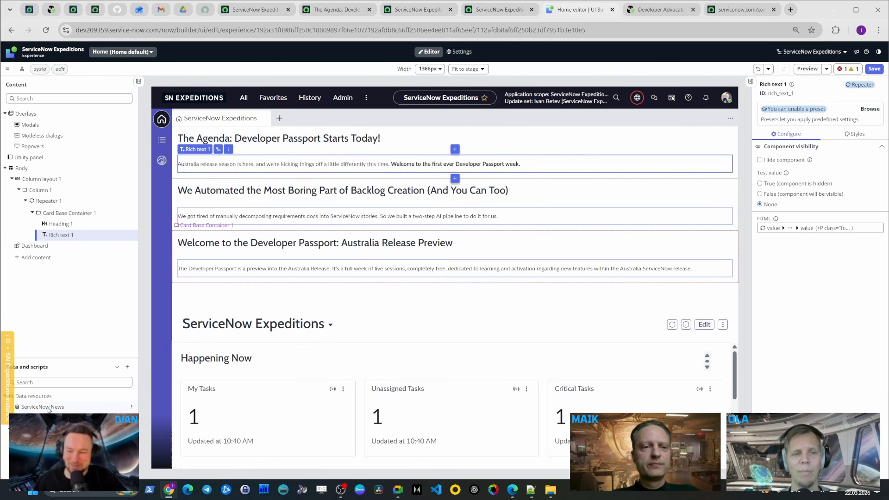
Add Link to the ServiceNow News data resource's return fields, placed between Description and Publication Date
{"action": "left_click", "coordinate": [76, 407]}
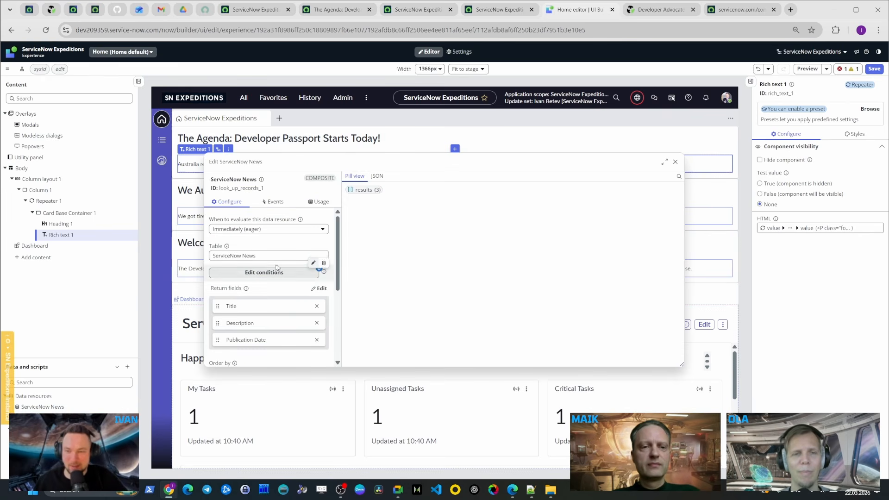
{"action": "scroll", "coordinate": [278, 277], "scroll_direction": "down", "scroll_amount": 1}
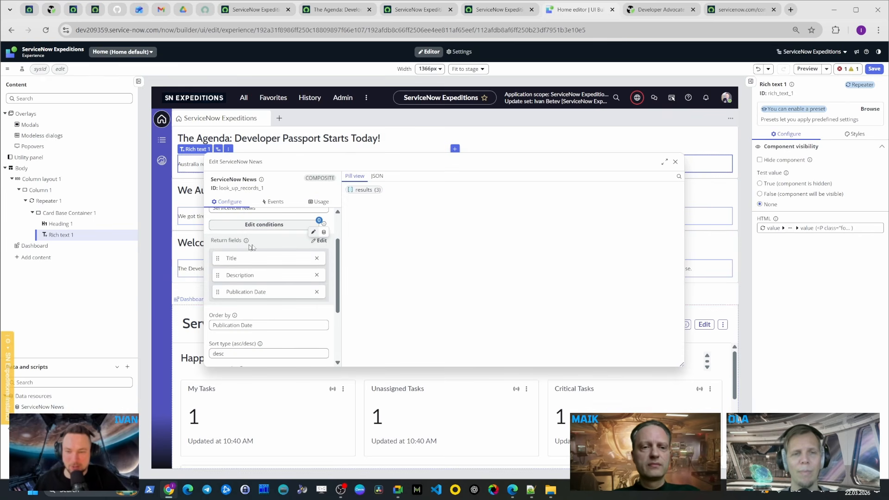
{"action": "left_click", "coordinate": [319, 241]}
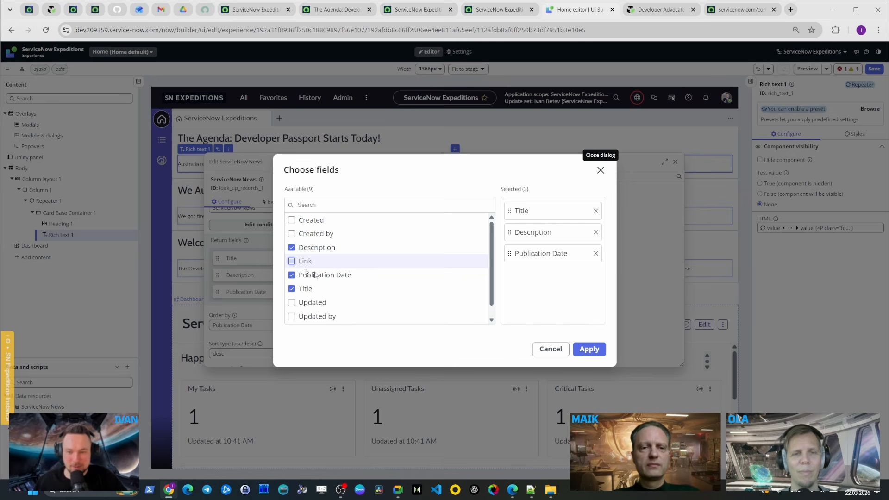
{"action": "left_click", "coordinate": [305, 264]}
{"action": "left_click_drag", "start_coordinate": [510, 275], "coordinate": [518, 252]}
{"action": "left_click", "coordinate": [590, 349]}
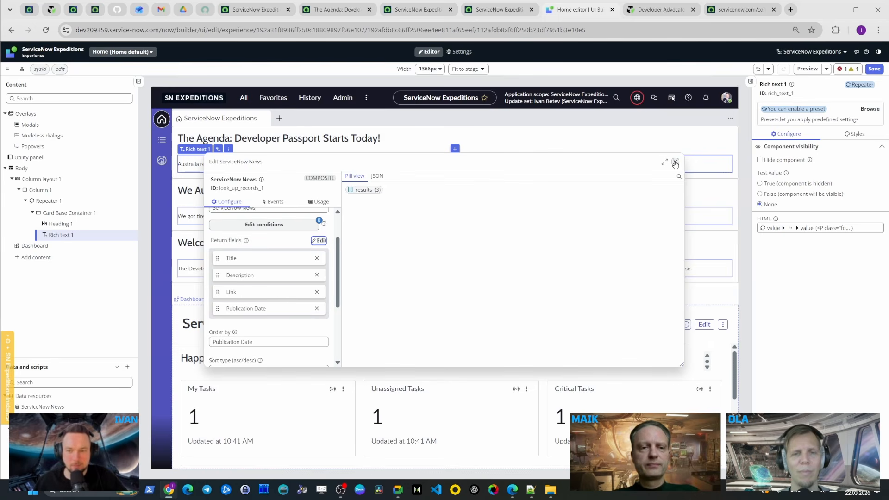
{"action": "left_click", "coordinate": [675, 163]}
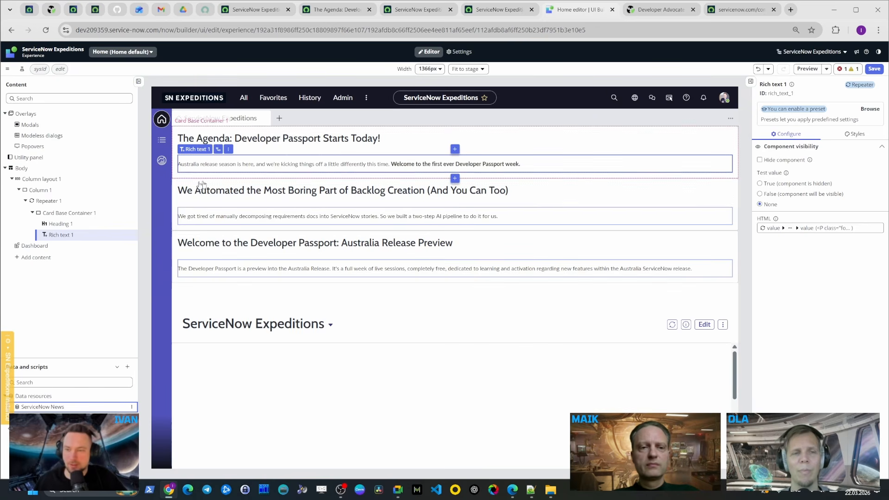
Add a Text link component after the Rich text in the card and label it "More details"
{"action": "left_click", "coordinate": [132, 236]}
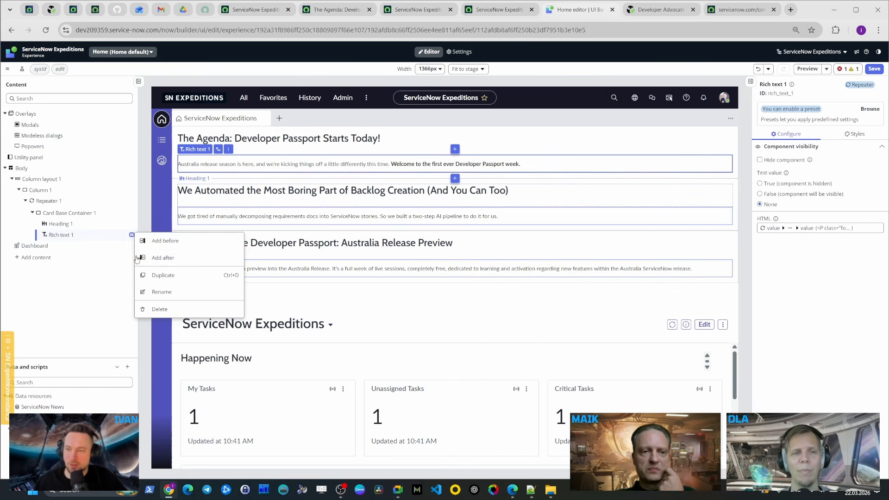
{"action": "left_click", "coordinate": [173, 262]}
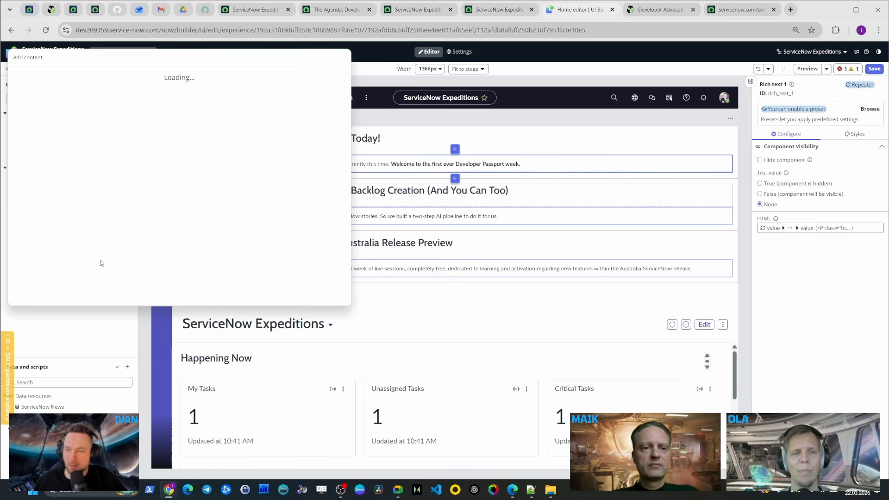
{"action": "type", "text": "Link"}
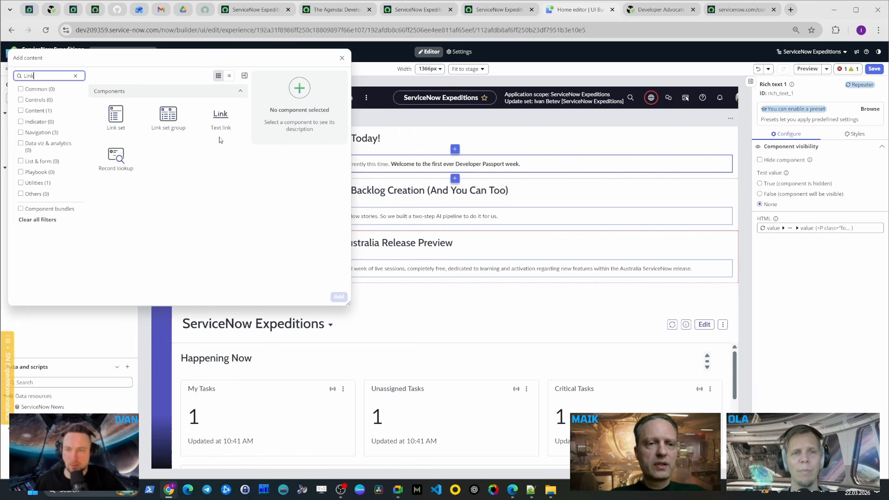
{"action": "left_click", "coordinate": [220, 119]}
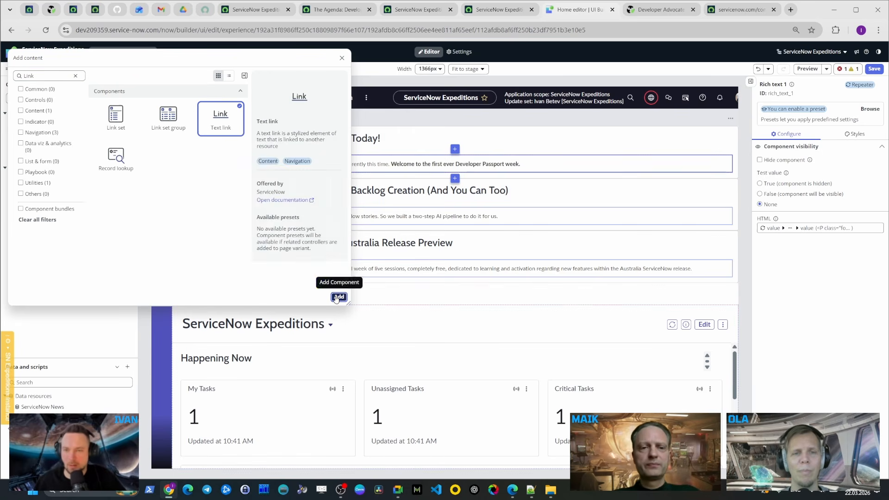
{"action": "left_click", "coordinate": [337, 297]}
{"action": "double_click", "coordinate": [791, 229]}
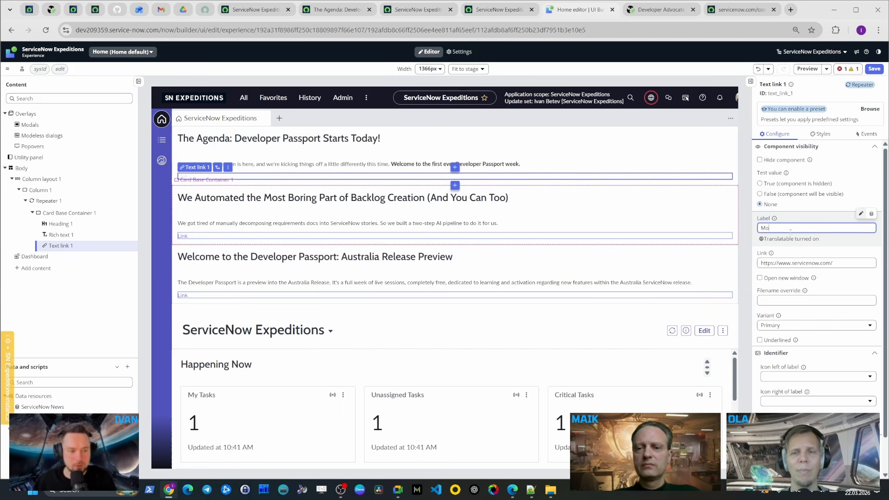
Bind the Text link's Link to the Repeater's value > link > value and save the page
{"action": "left_click", "coordinate": [831, 263]}
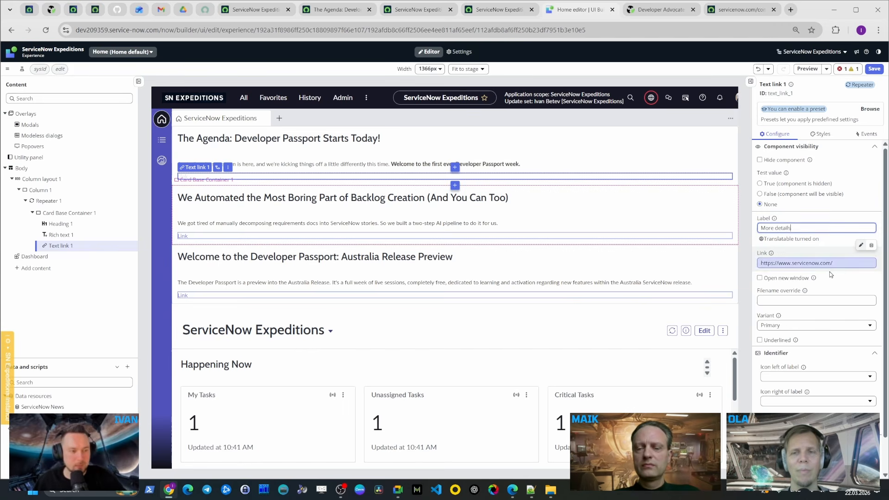
{"action": "left_click", "coordinate": [861, 245]}
{"action": "left_click", "coordinate": [294, 247]}
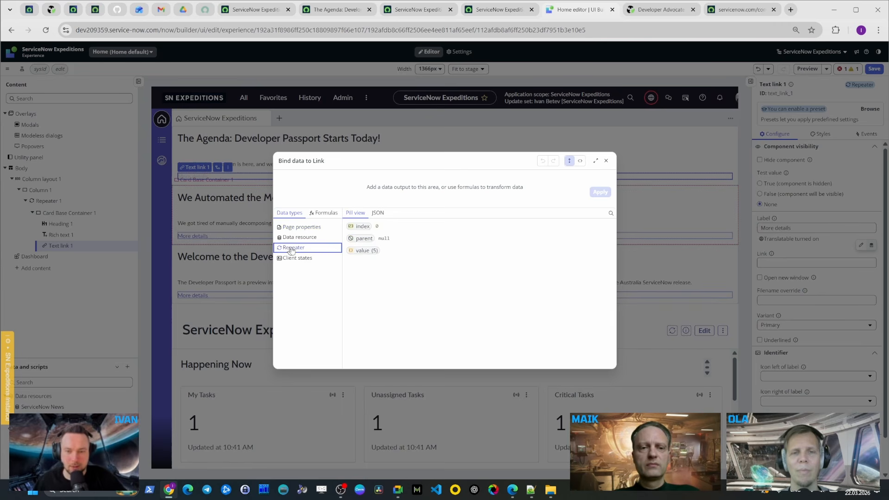
{"action": "left_click", "coordinate": [365, 250]}
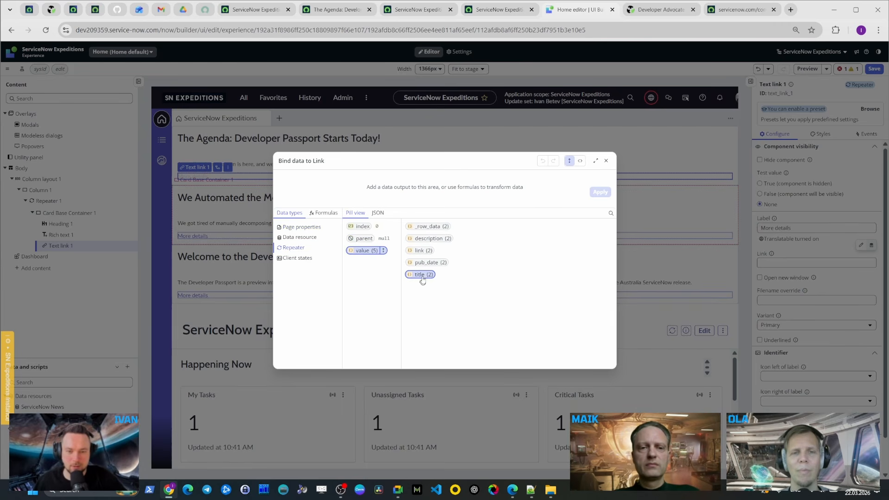
{"action": "left_click", "coordinate": [422, 251]}
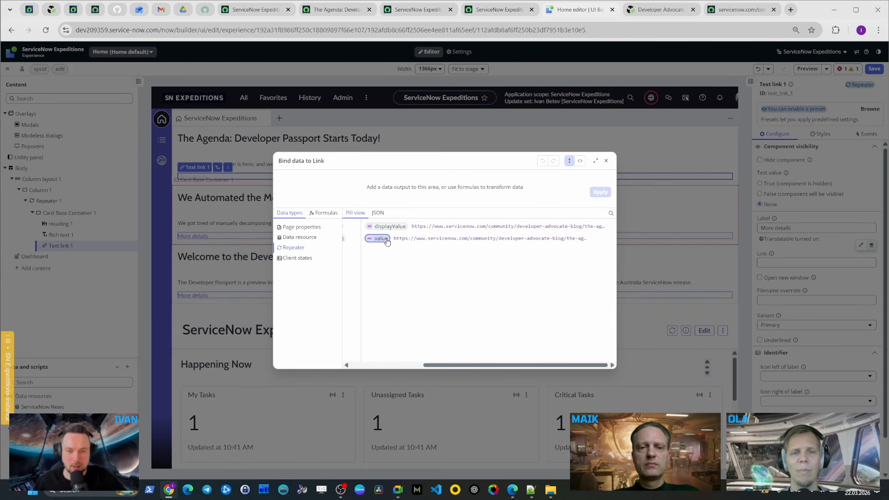
{"action": "left_click_drag", "start_coordinate": [387, 241], "coordinate": [366, 193]}
{"action": "left_click", "coordinate": [600, 191]}
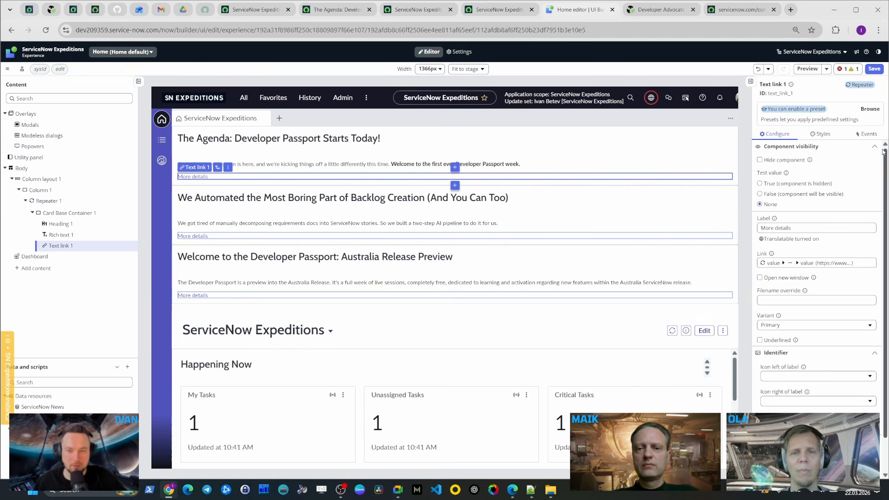
{"action": "left_click", "coordinate": [875, 69]}
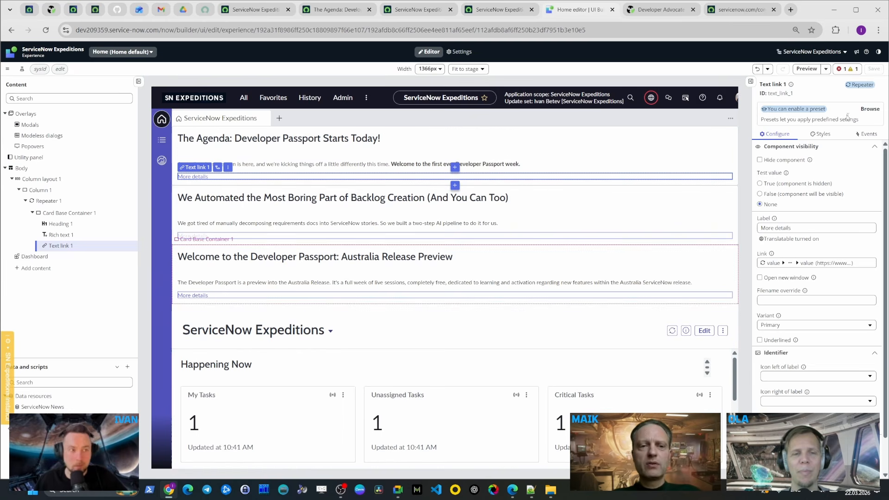
Preview the home page variant, dismiss the tip about viewing the experience, and return to the editor
{"action": "left_click", "coordinate": [807, 69]}
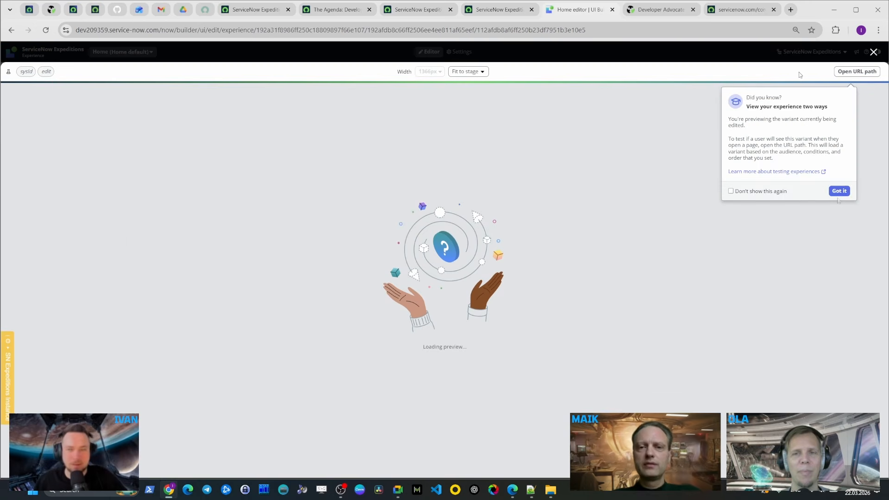
{"action": "left_click", "coordinate": [839, 191]}
{"action": "left_click", "coordinate": [874, 52]}
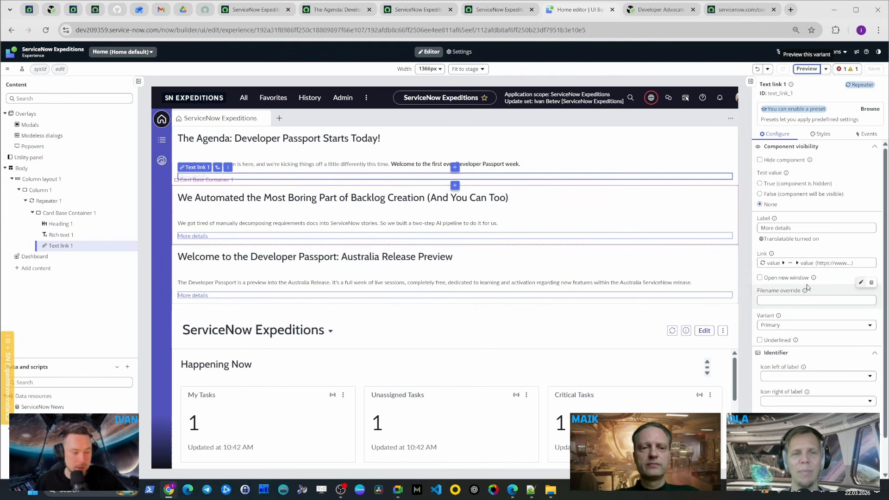
Make the "More details" Text link open in a new window and preview the saved page
{"action": "left_click", "coordinate": [759, 277]}
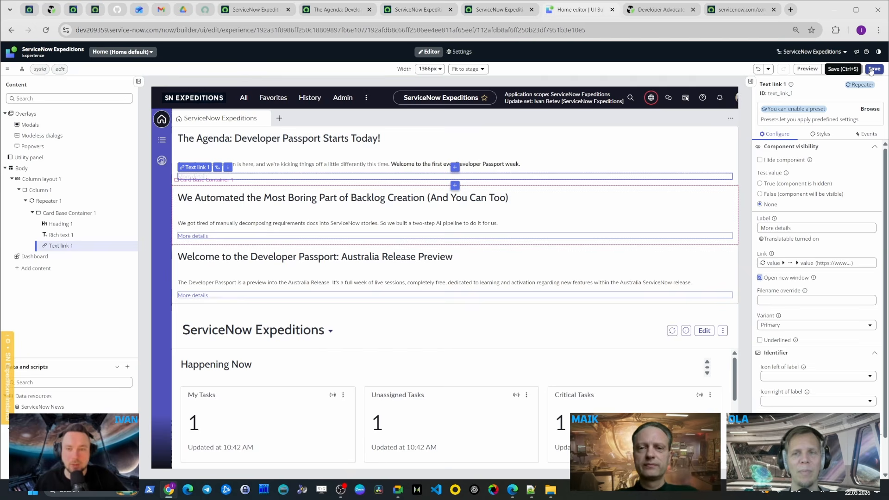
{"action": "left_click", "coordinate": [871, 70]}
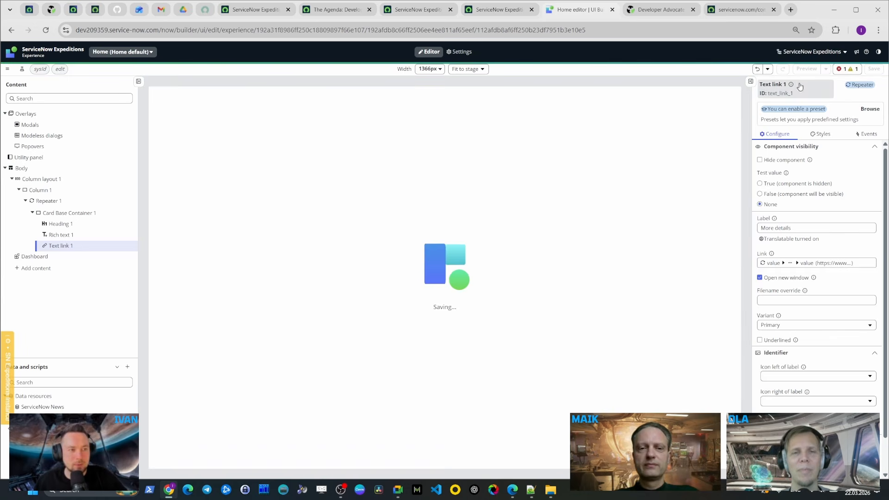
{"action": "left_click", "coordinate": [806, 69]}
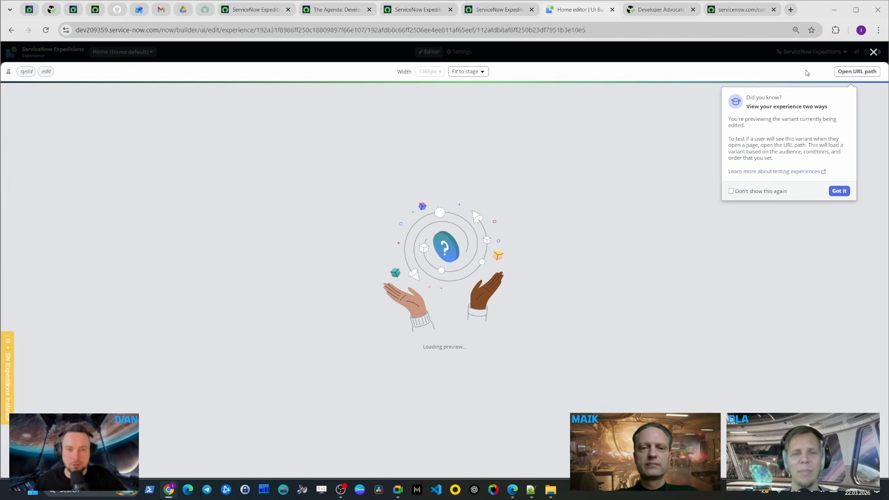
{"action": "left_click", "coordinate": [839, 191]}
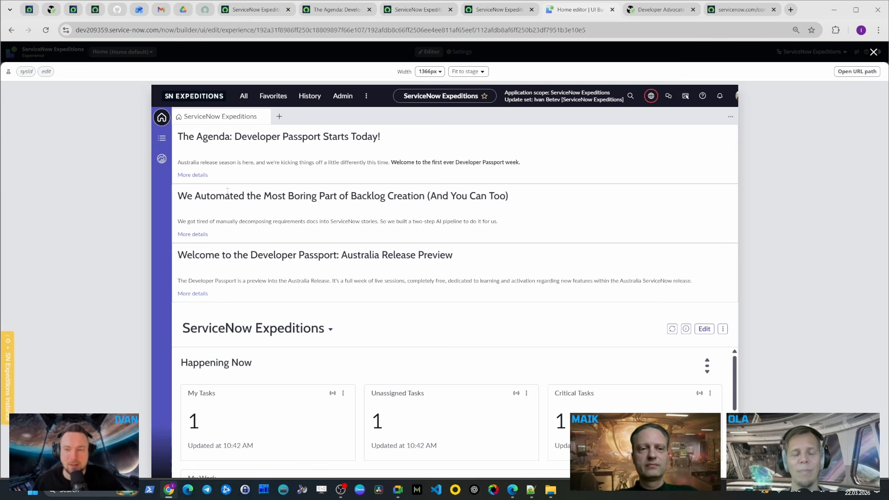
Test the "More details" link of the card "The Agenda: Developer Passport Starts Today!" and look over the opened article
{"action": "left_click", "coordinate": [197, 176]}
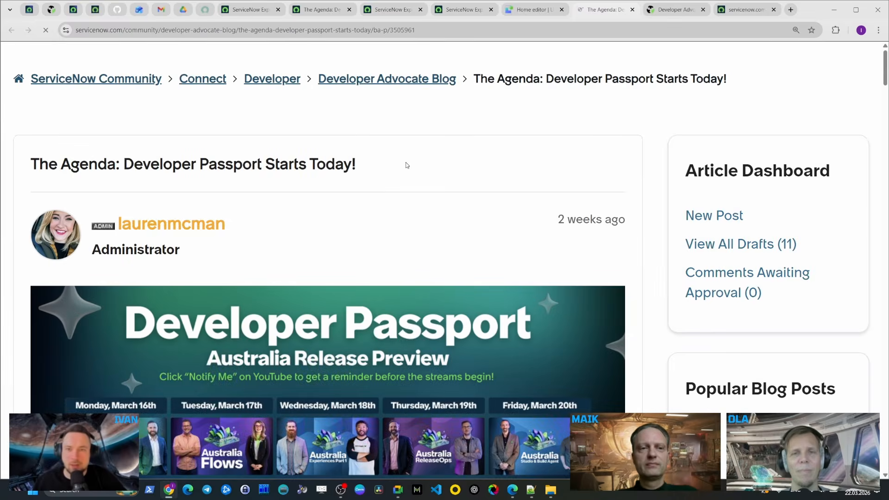
{"action": "key", "text": "ctrl+minus"}
{"action": "key", "text": "ctrl+minus"}
{"action": "key", "text": "ctrl+minus"}
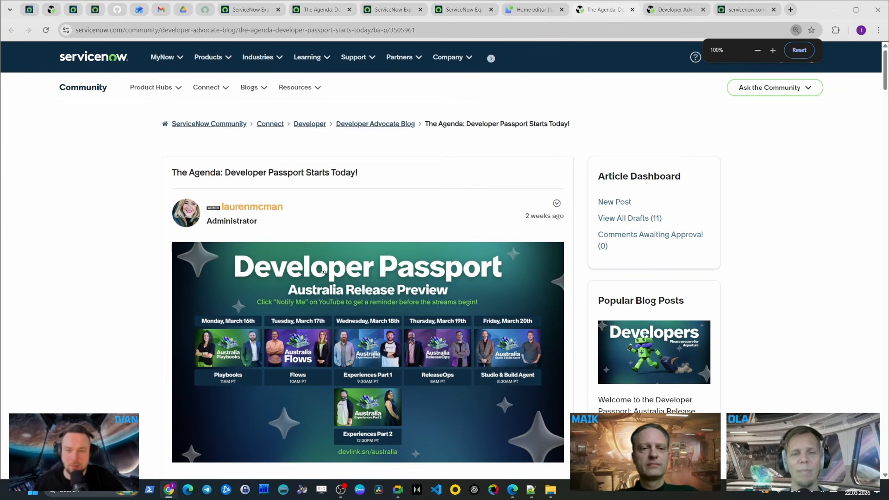
{"action": "key", "text": "ctrl+minus"}
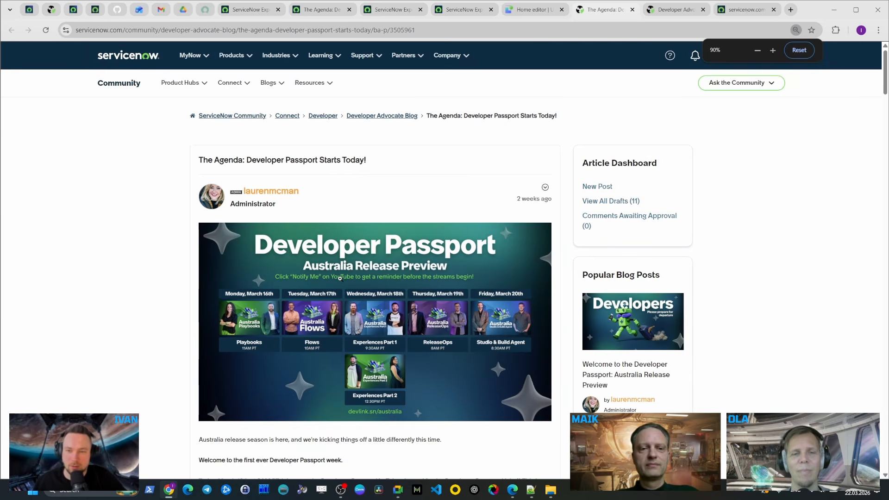
{"action": "scroll", "coordinate": [340, 278], "scroll_direction": "down", "scroll_amount": 2}
{"action": "scroll", "coordinate": [477, 434], "scroll_direction": "up", "scroll_amount": 2}
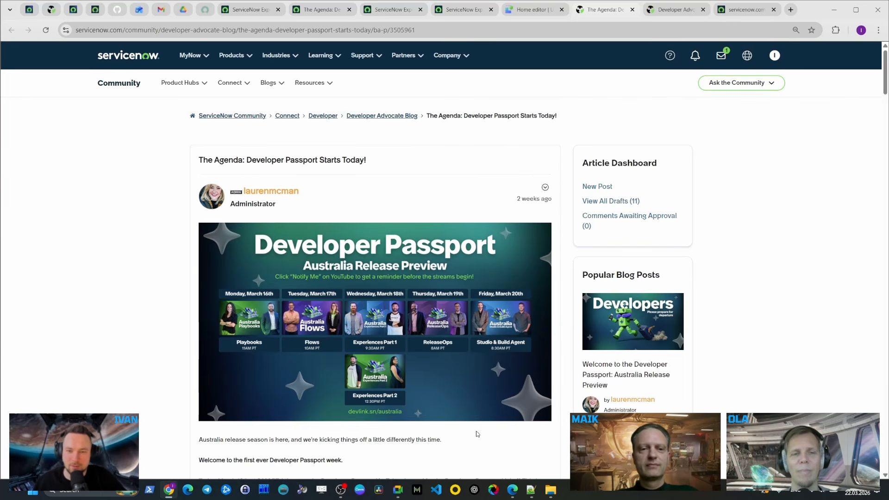